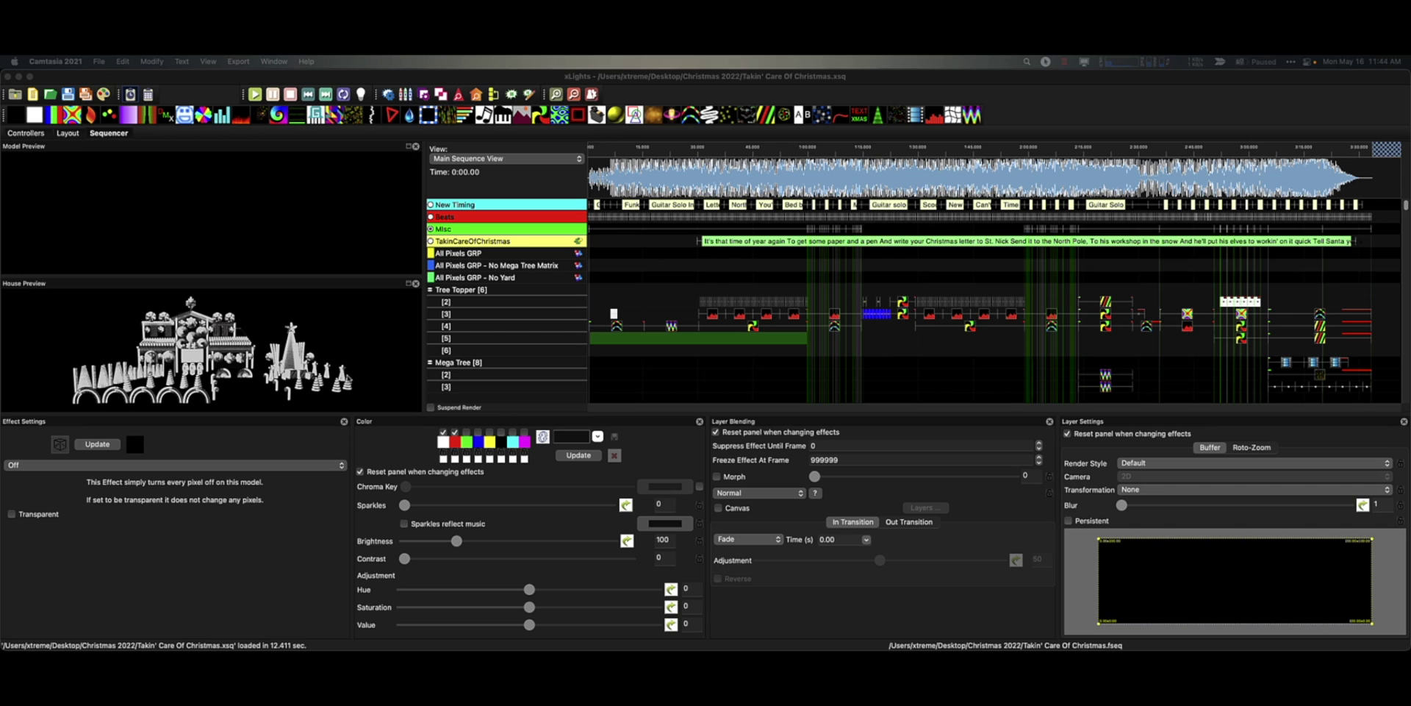
Widen the effects grid by narrowing the preview panes, and render the full sequence while previewing the Tree Topper's first layer 4 Pinwheel.
click(420, 233)
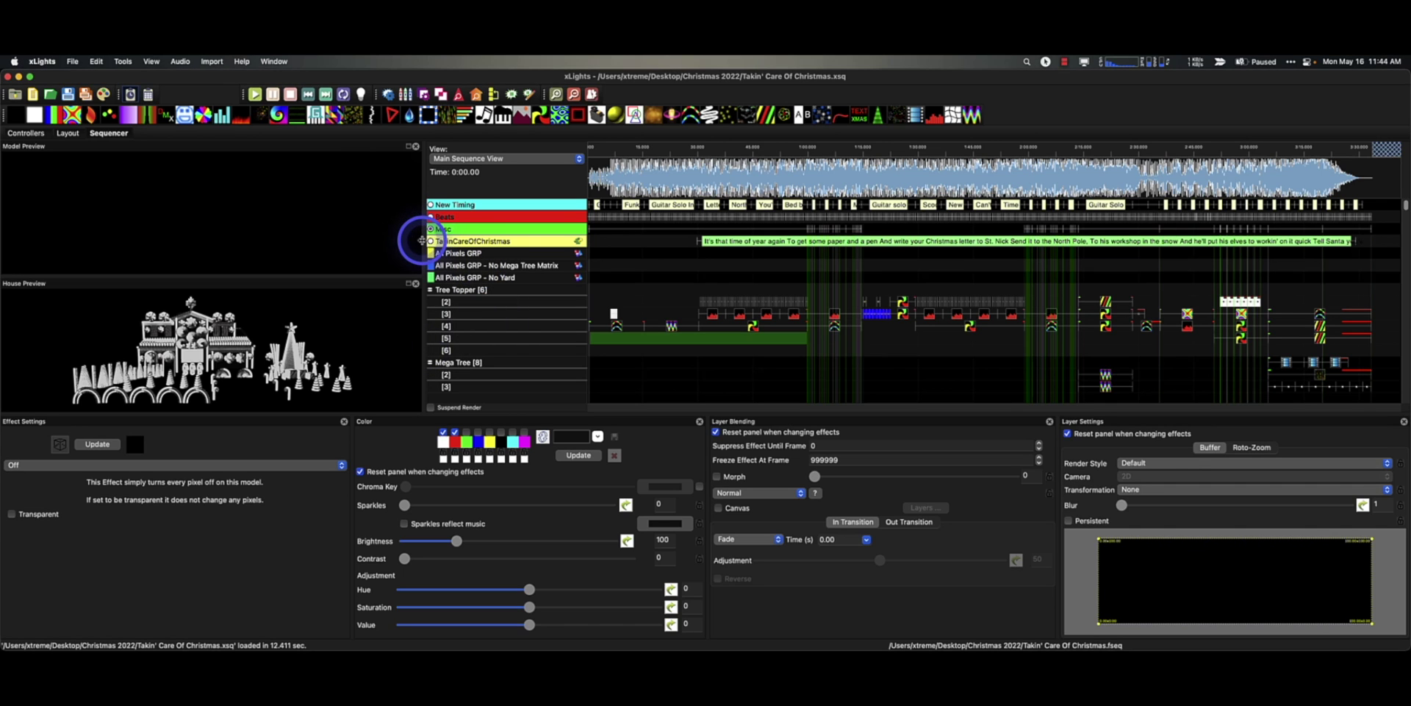
drag(419, 233, 314, 227)
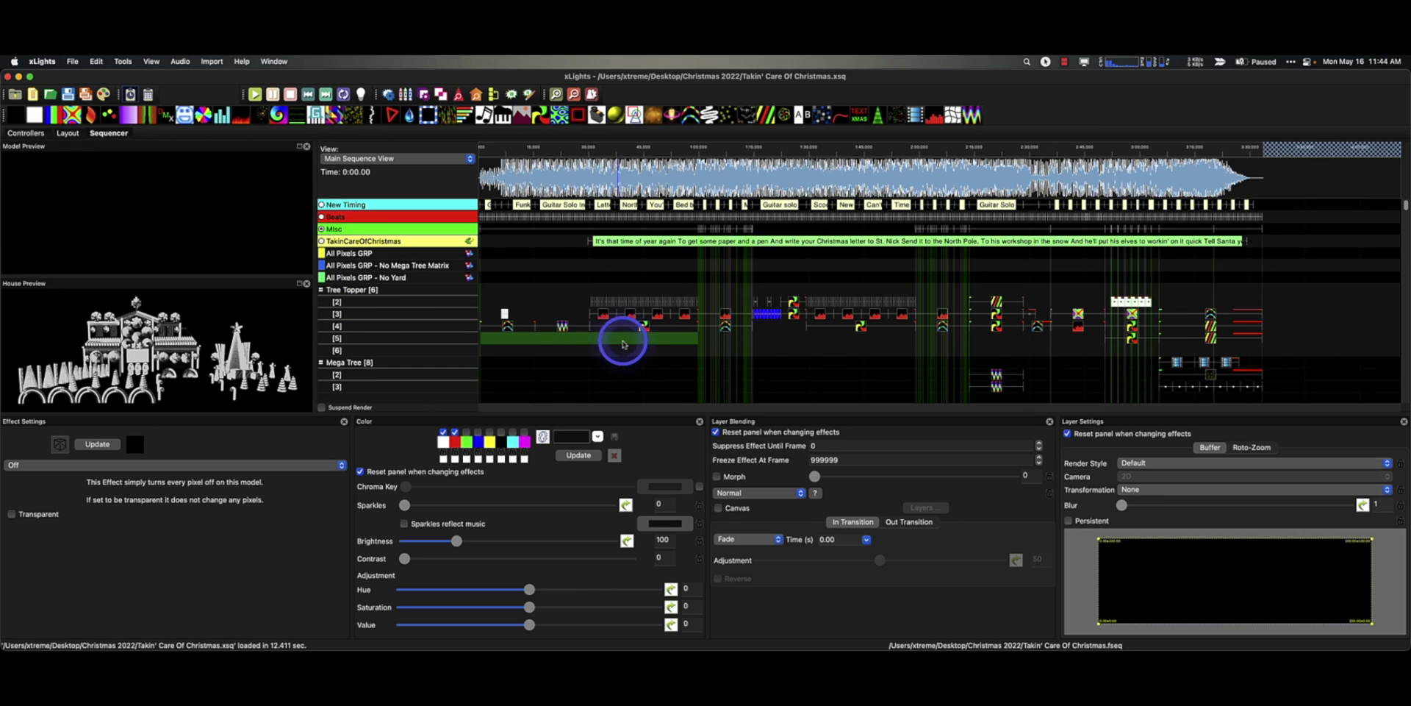
click(644, 325)
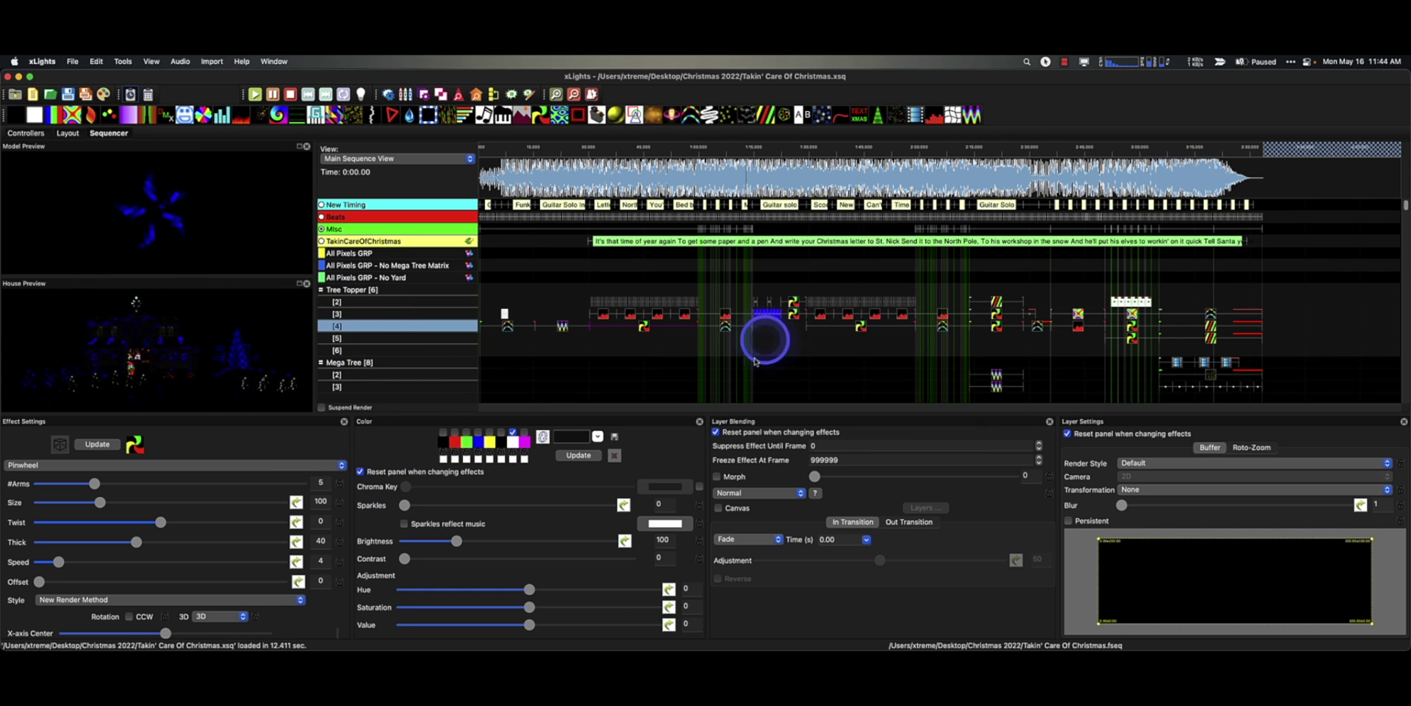
click(103, 94)
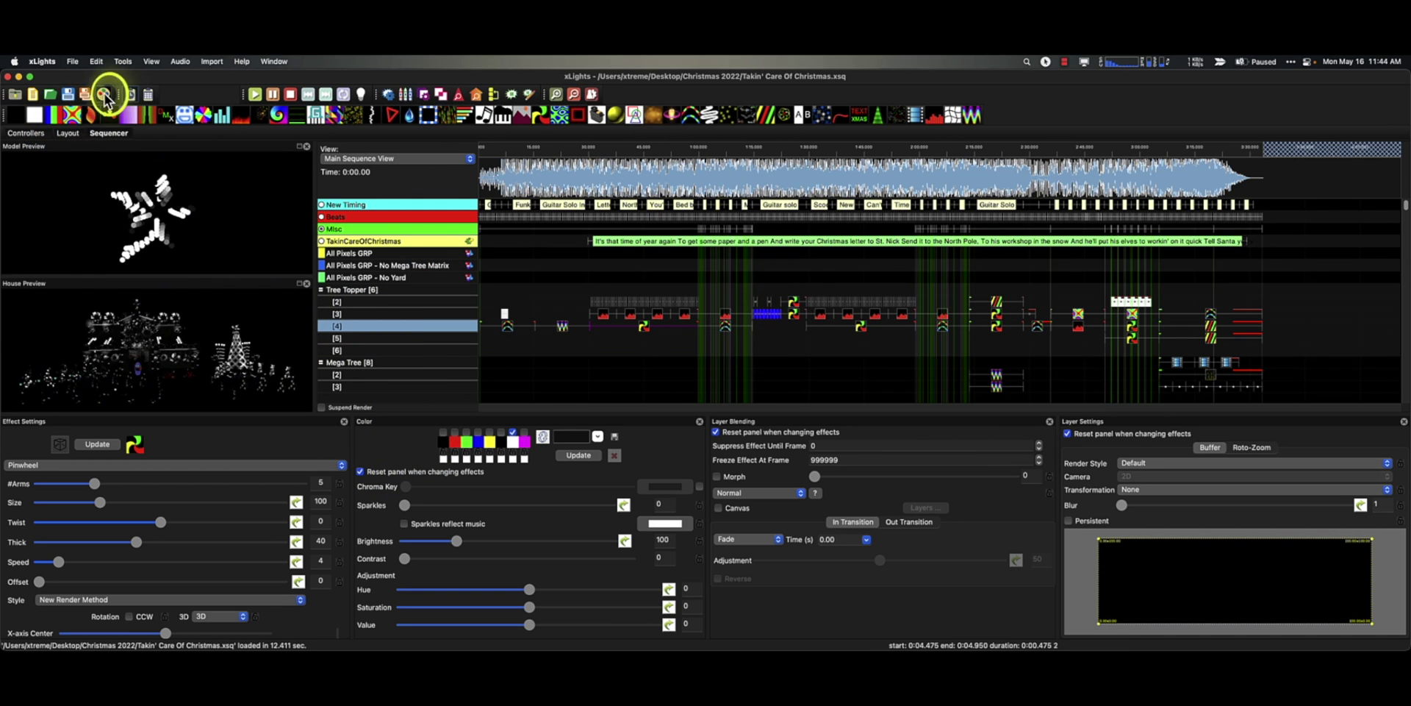
Select all models in the layout except the large rectangular matrix in the middle of the house.
click(68, 133)
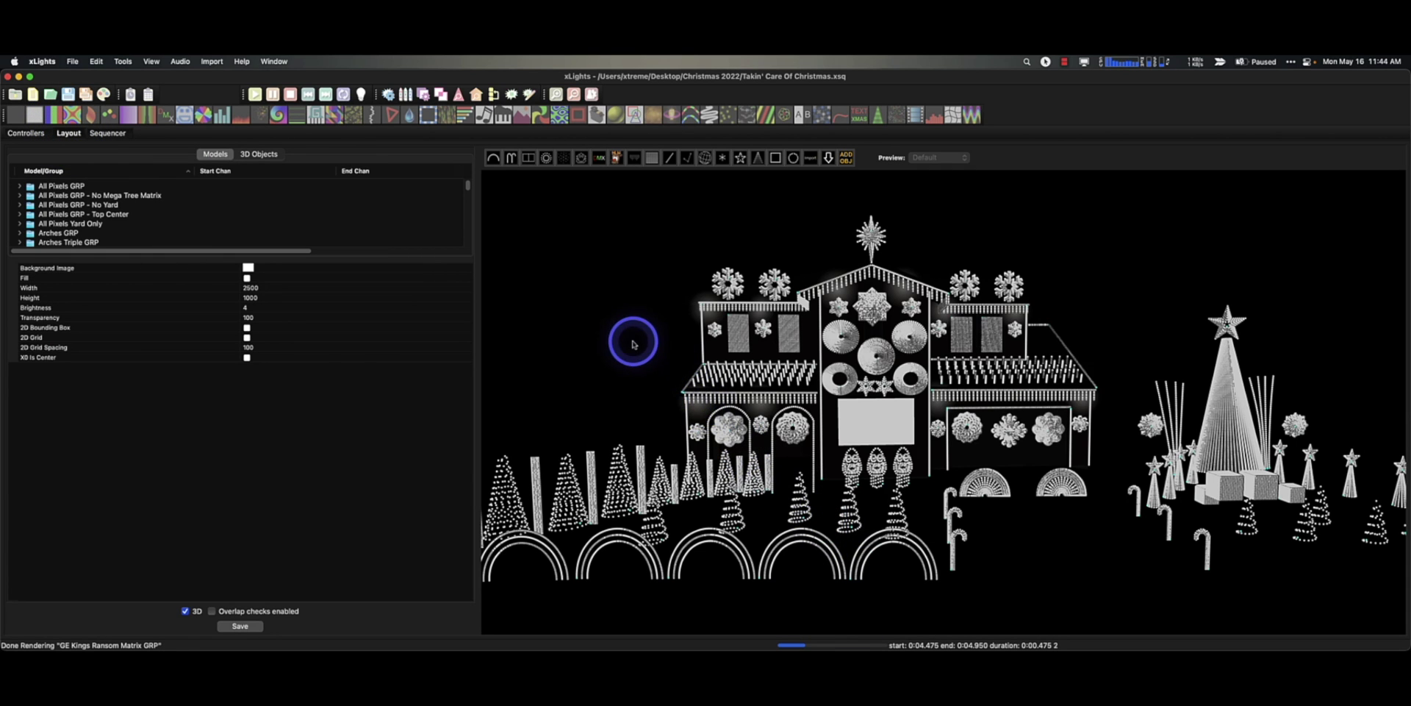
key(super+a)
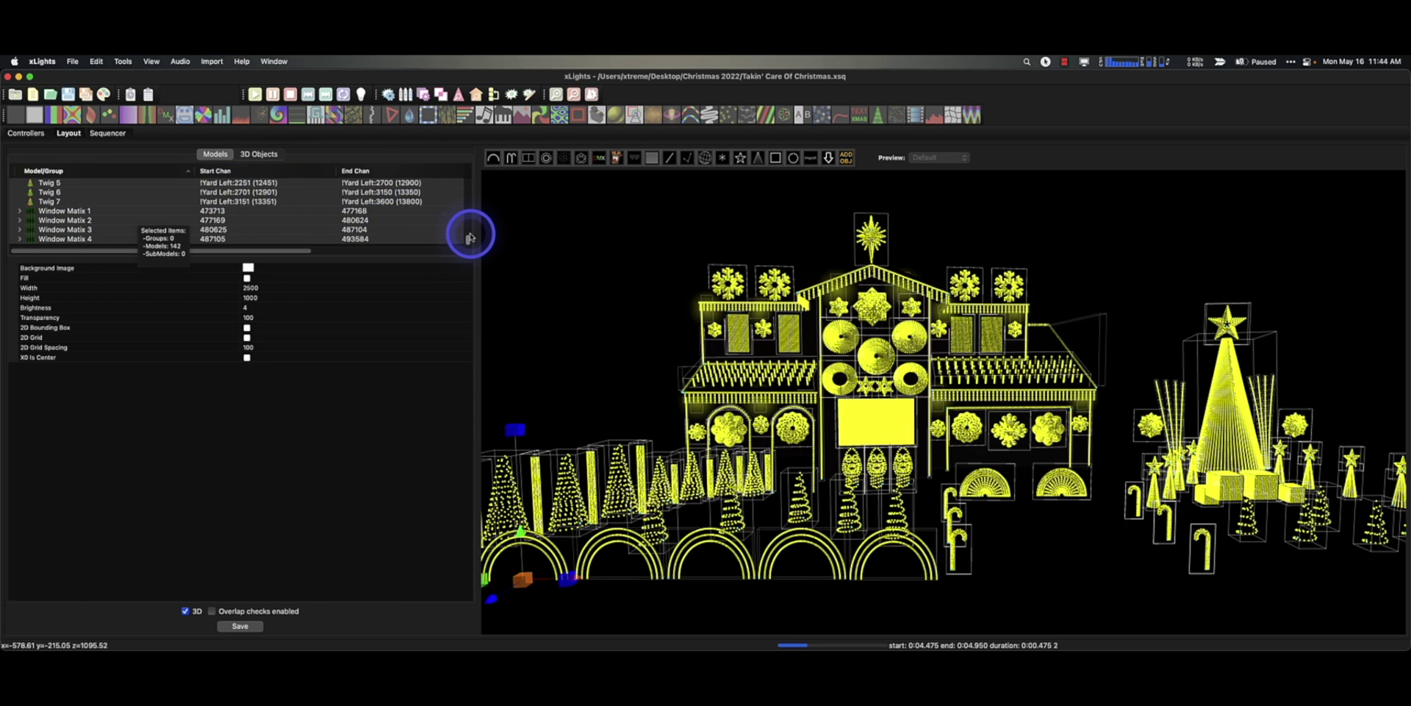
drag(469, 239, 482, 163)
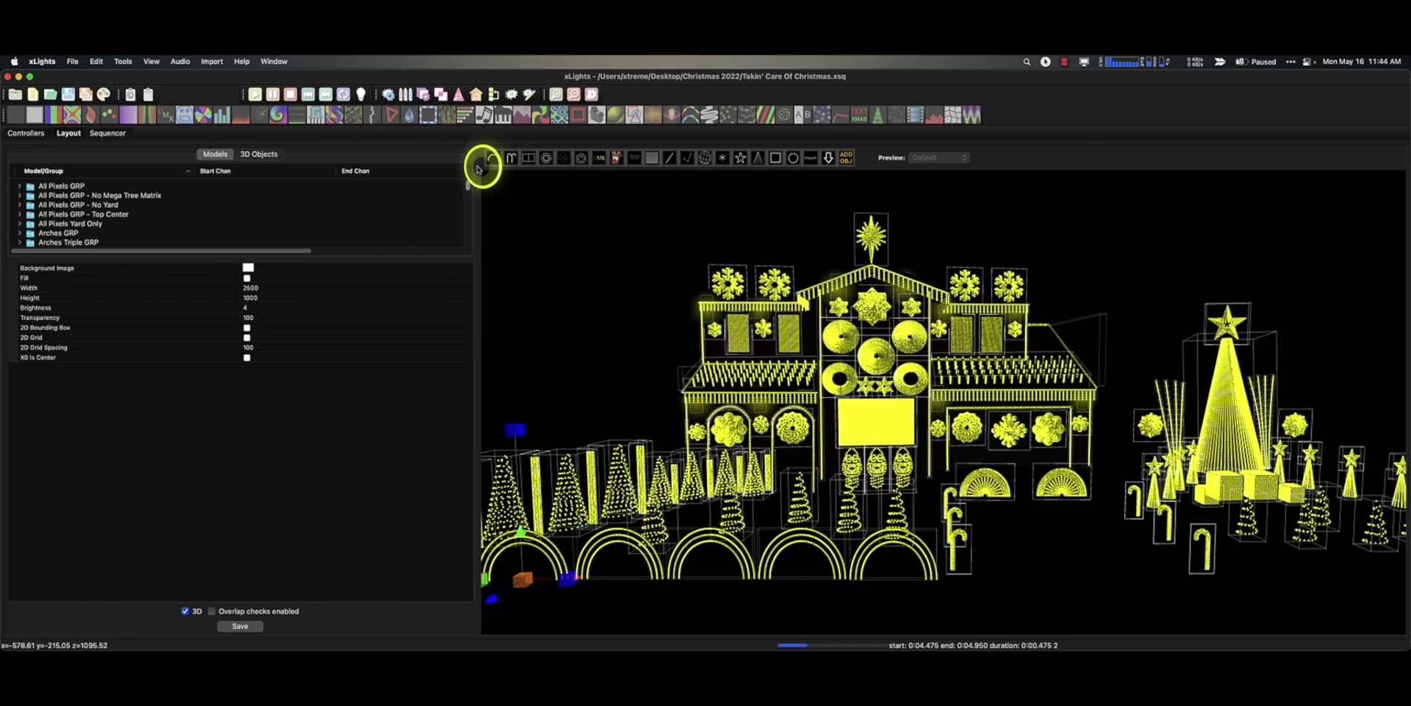
click(864, 424)
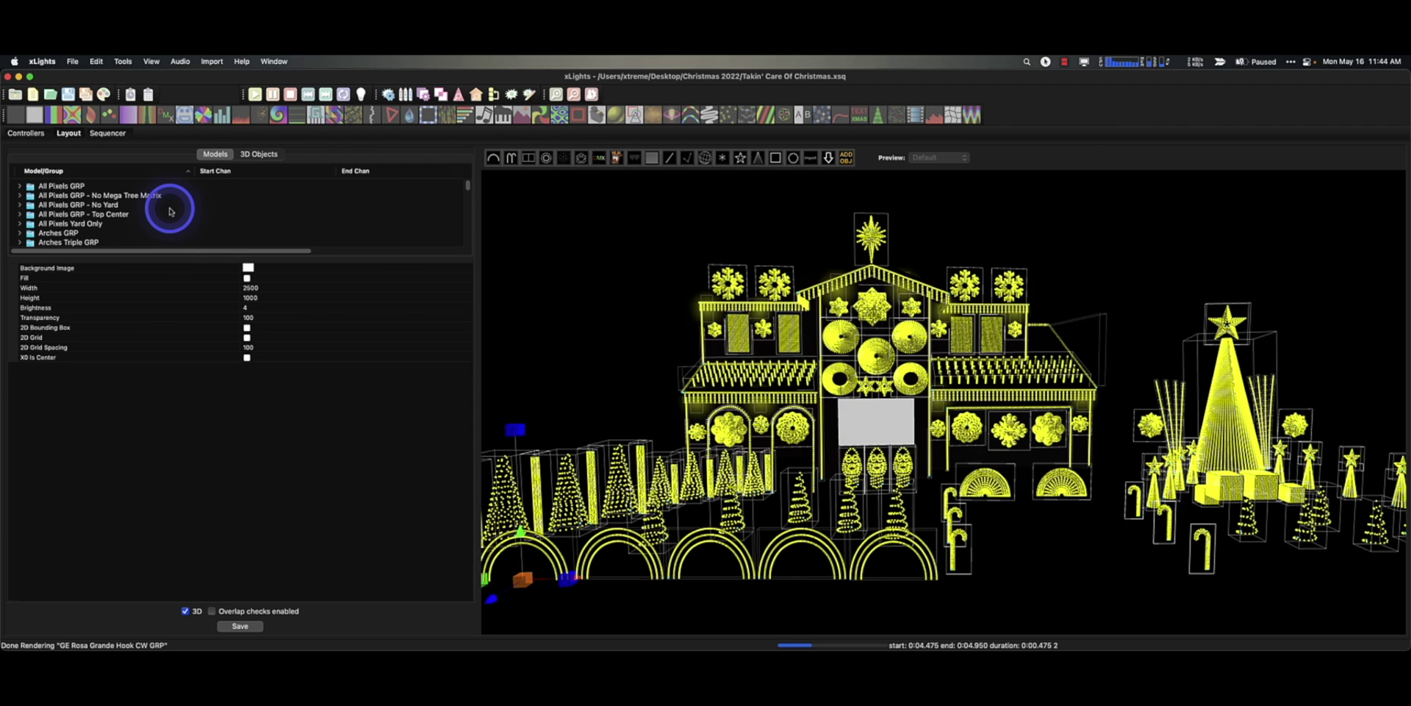
Enlarge the model list and remove Flood 1 to Flood 9 and Flood 11 from the model selection.
scroll(170, 213, down, 10)
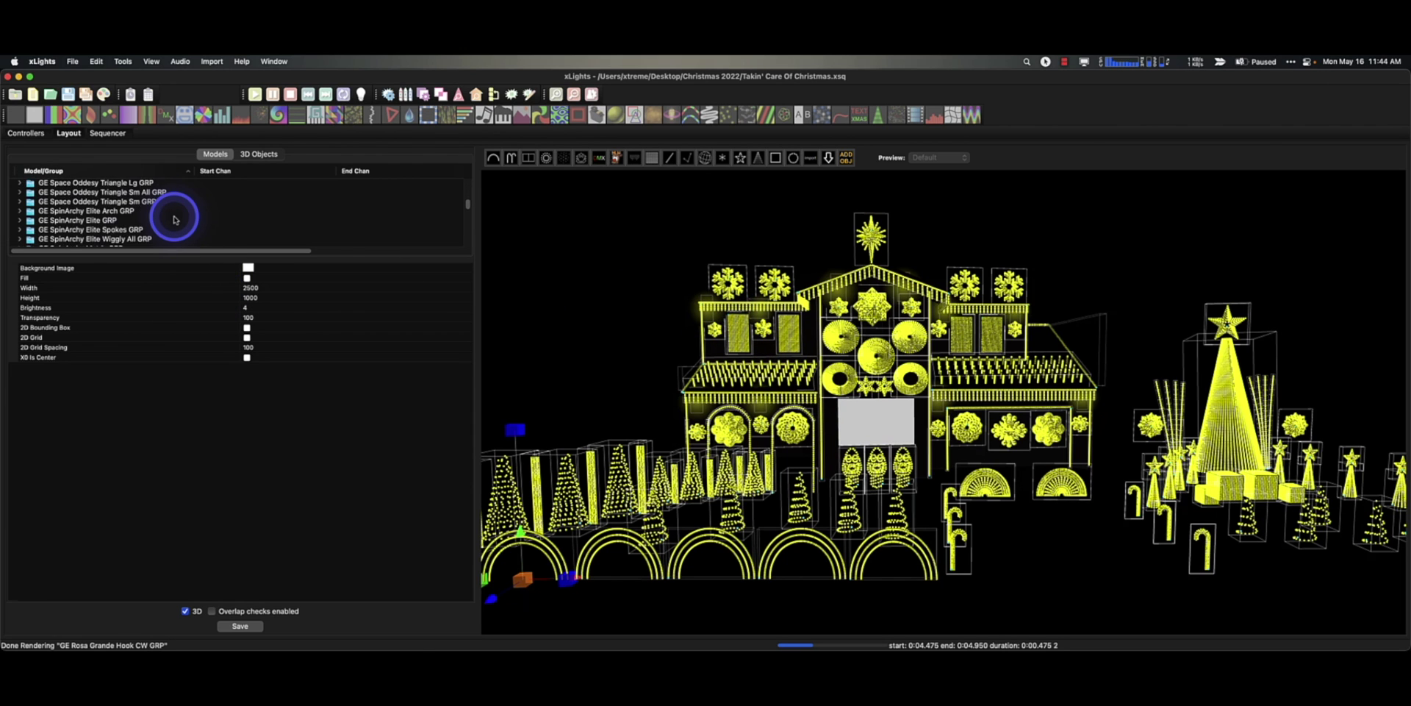
scroll(175, 219, down, 10)
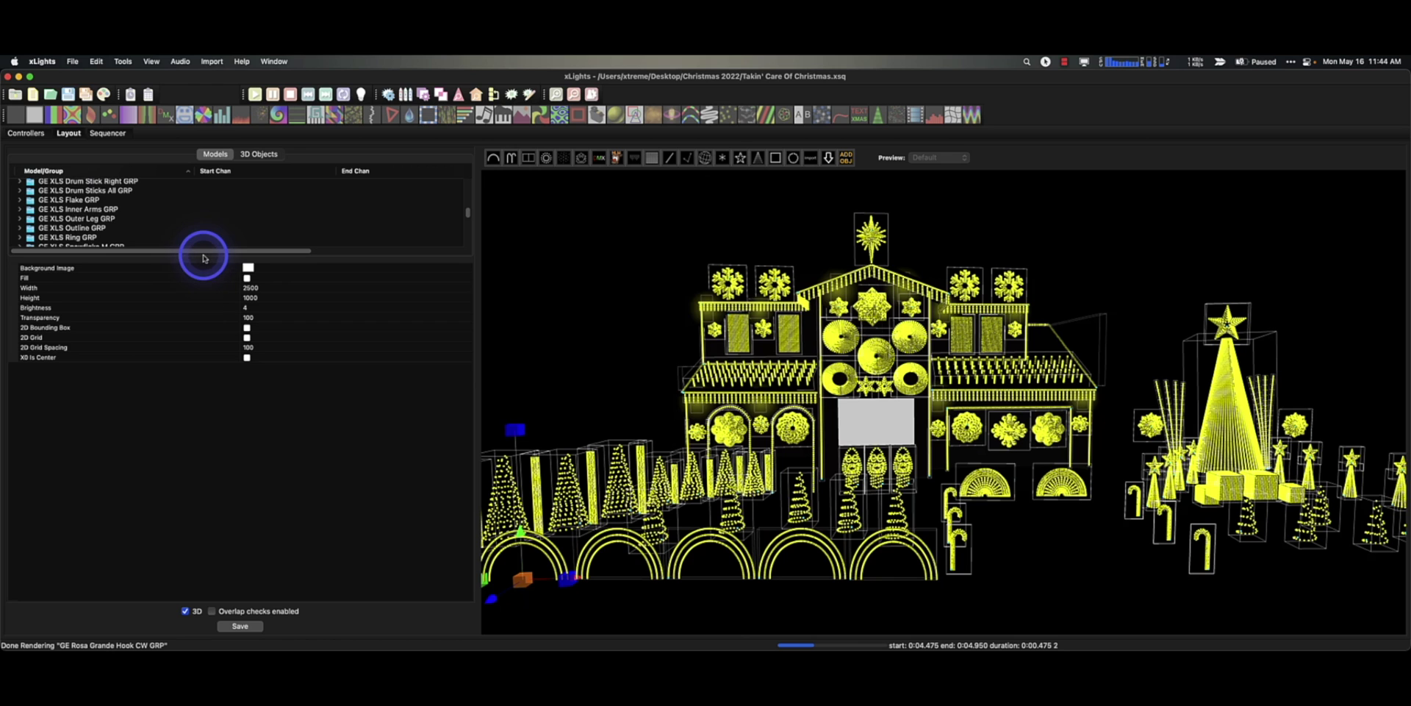
drag(202, 257, 208, 390)
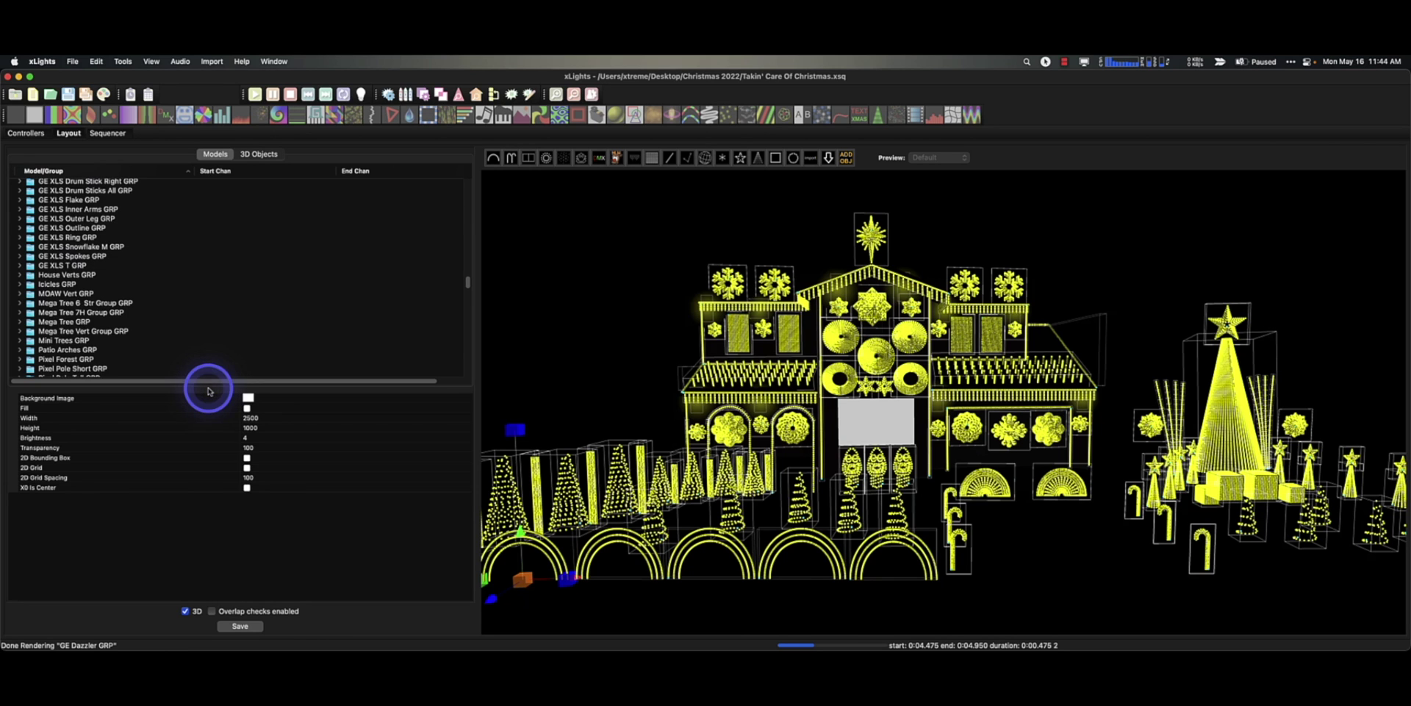
scroll(226, 360, down, 10)
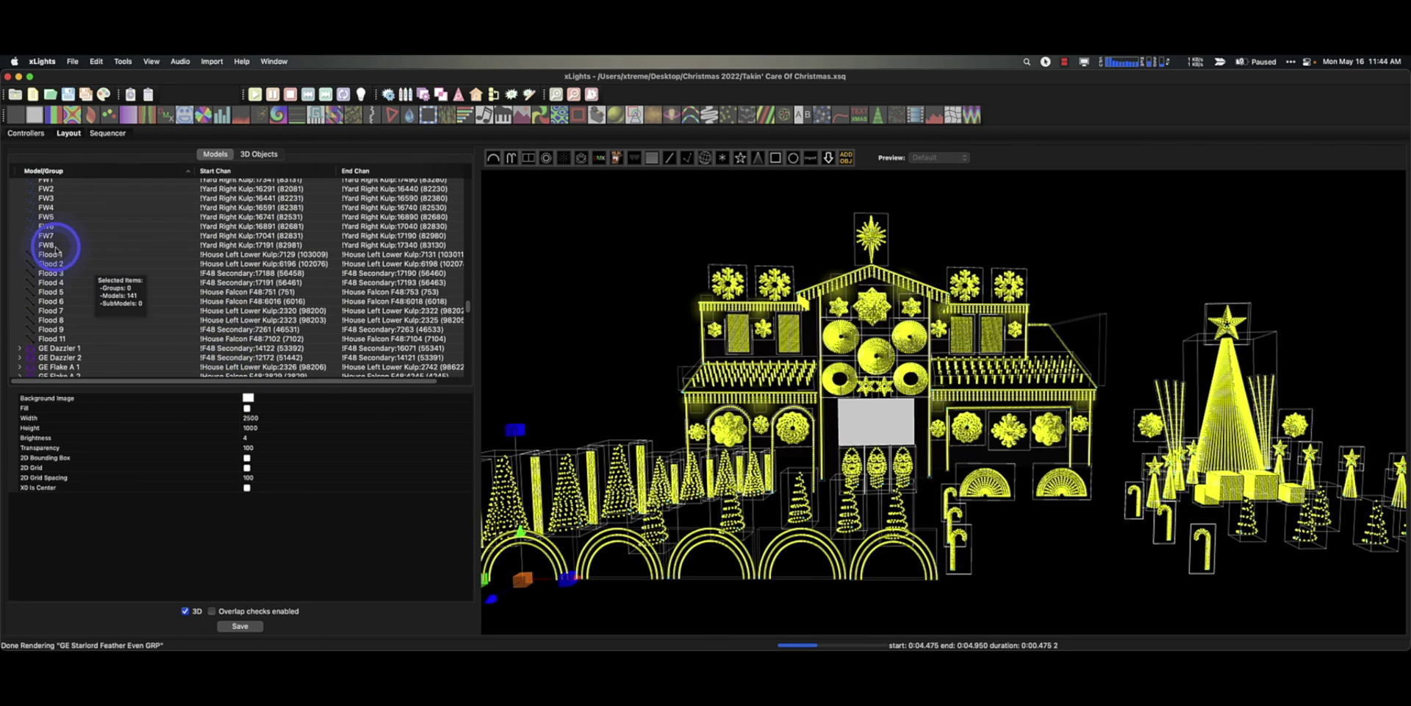
super+click(58, 253)
super+click(57, 264)
super+click(57, 273)
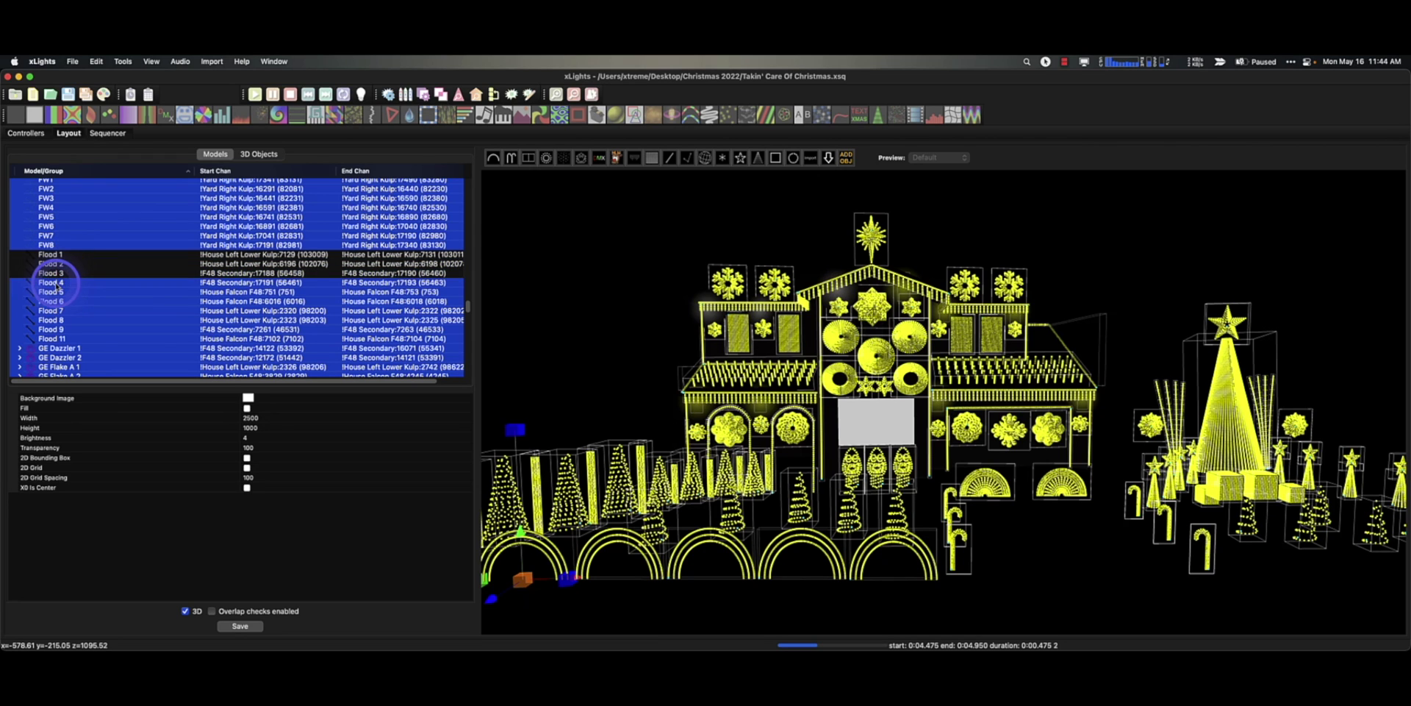
super+click(57, 283)
super+click(57, 292)
super+click(59, 302)
super+click(60, 310)
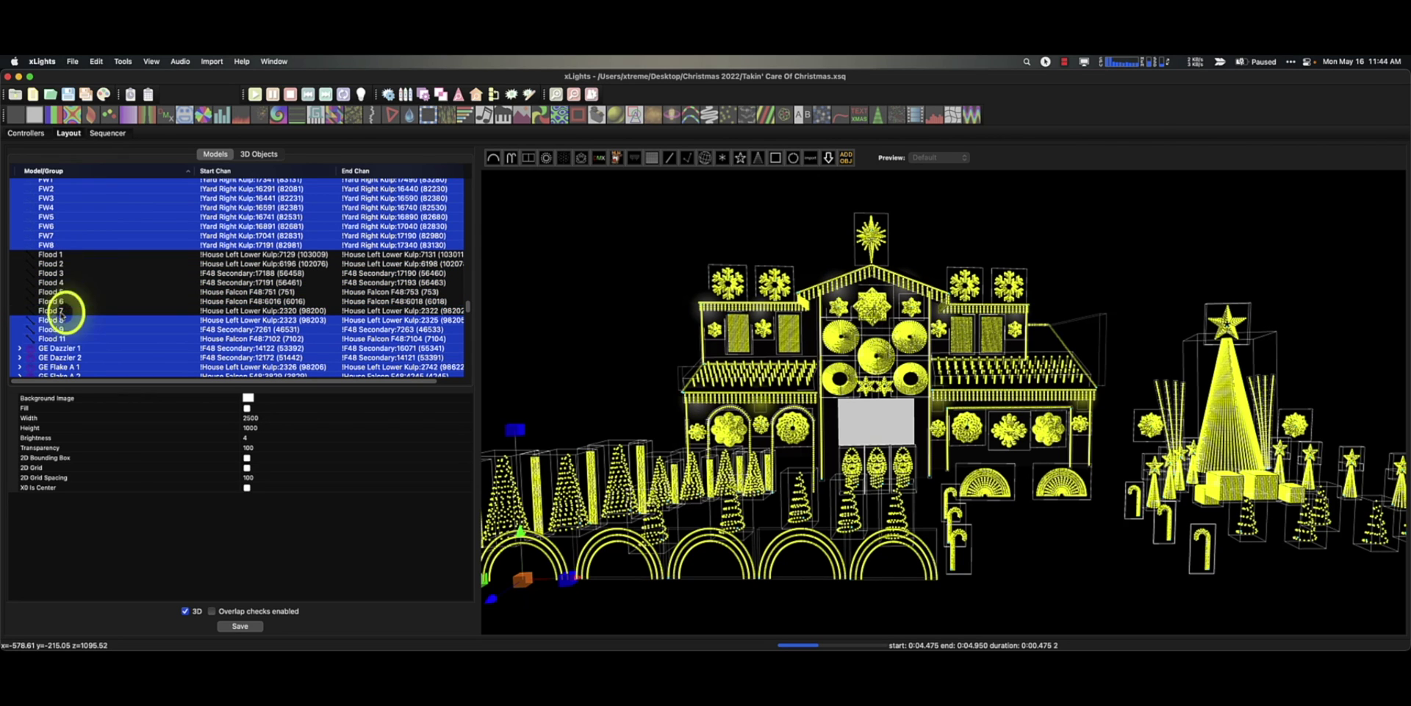
super+click(61, 320)
super+click(62, 329)
super+click(63, 339)
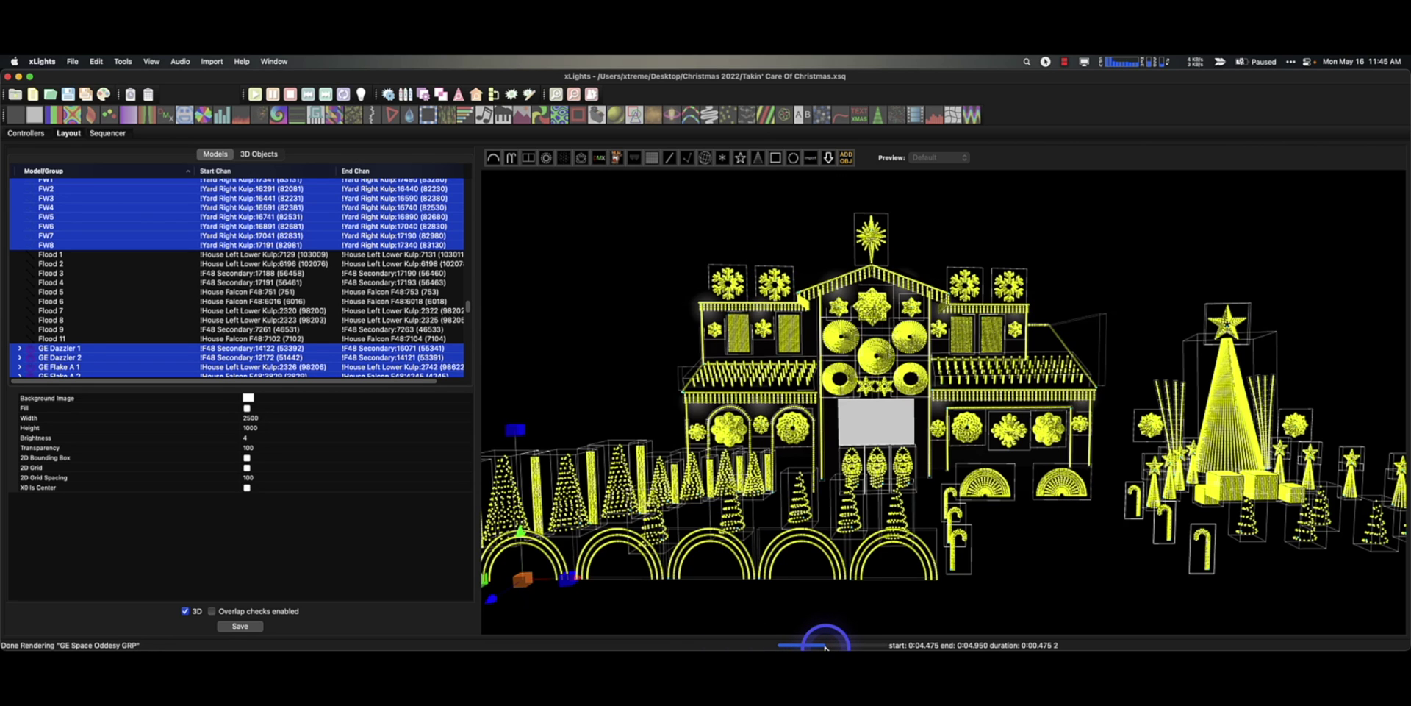
Bulk edit the pixel size of the selected models to 2 and save the layout.
right_click(728, 285)
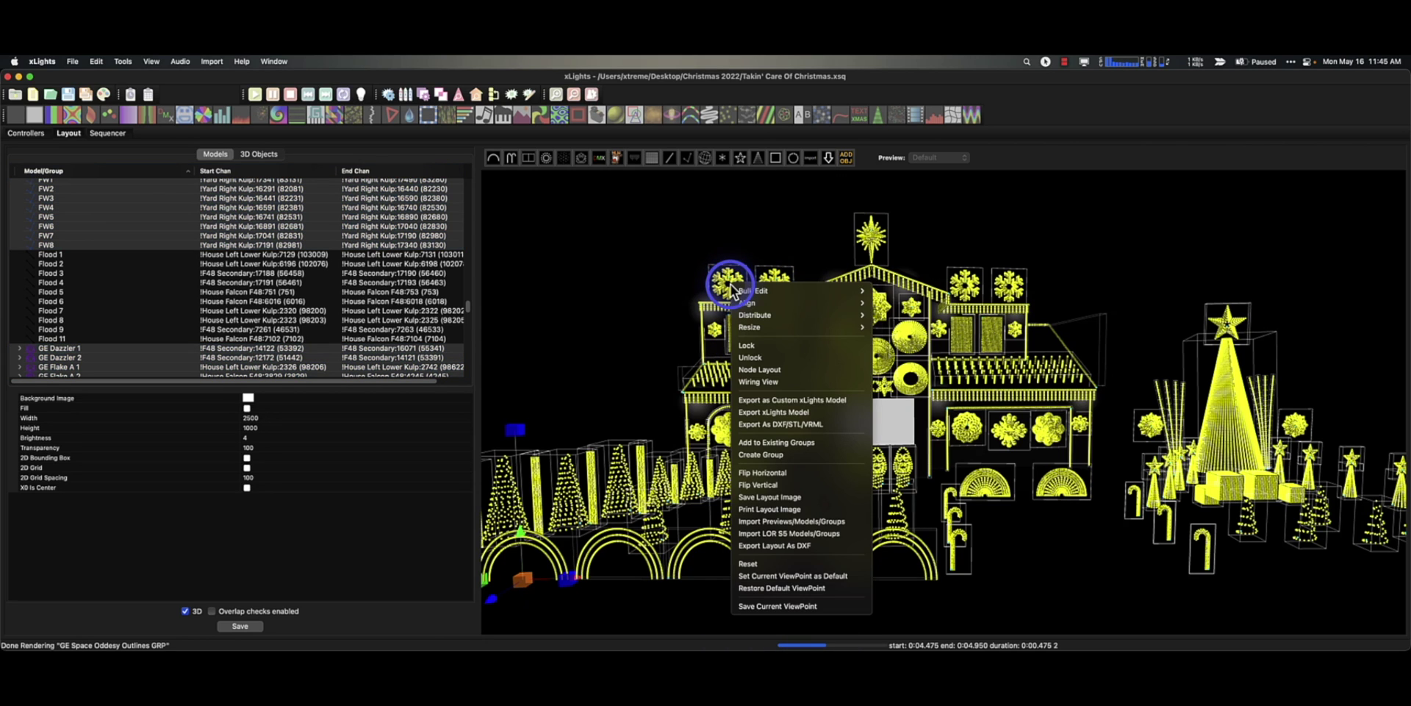
mouse_move(757, 290)
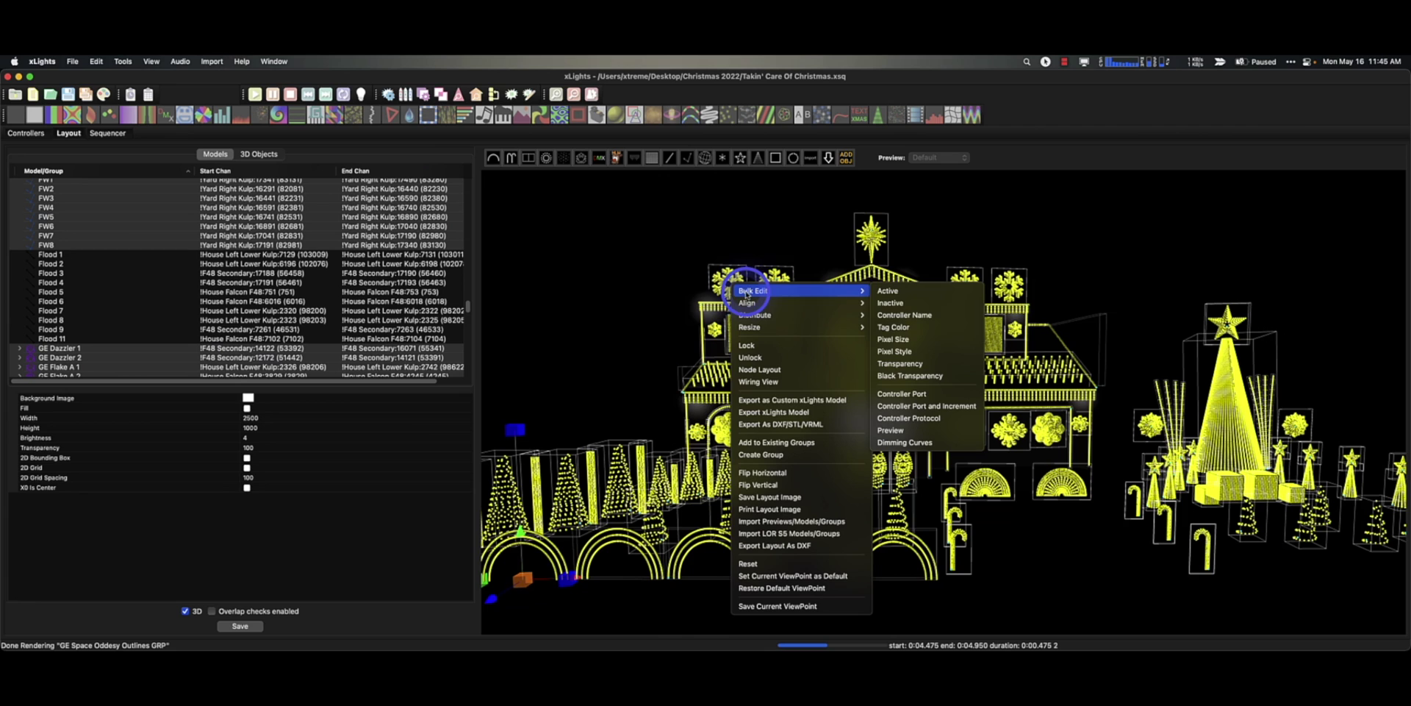
click(931, 345)
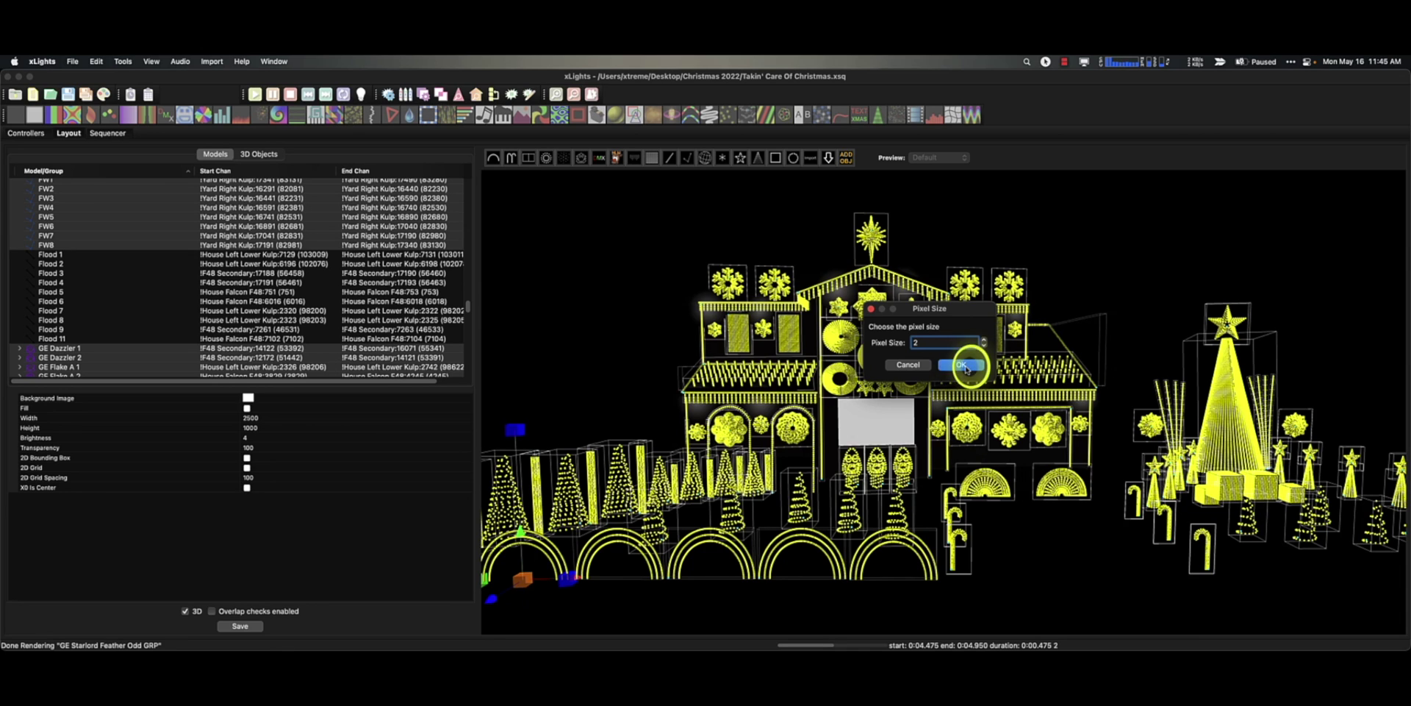
click(963, 366)
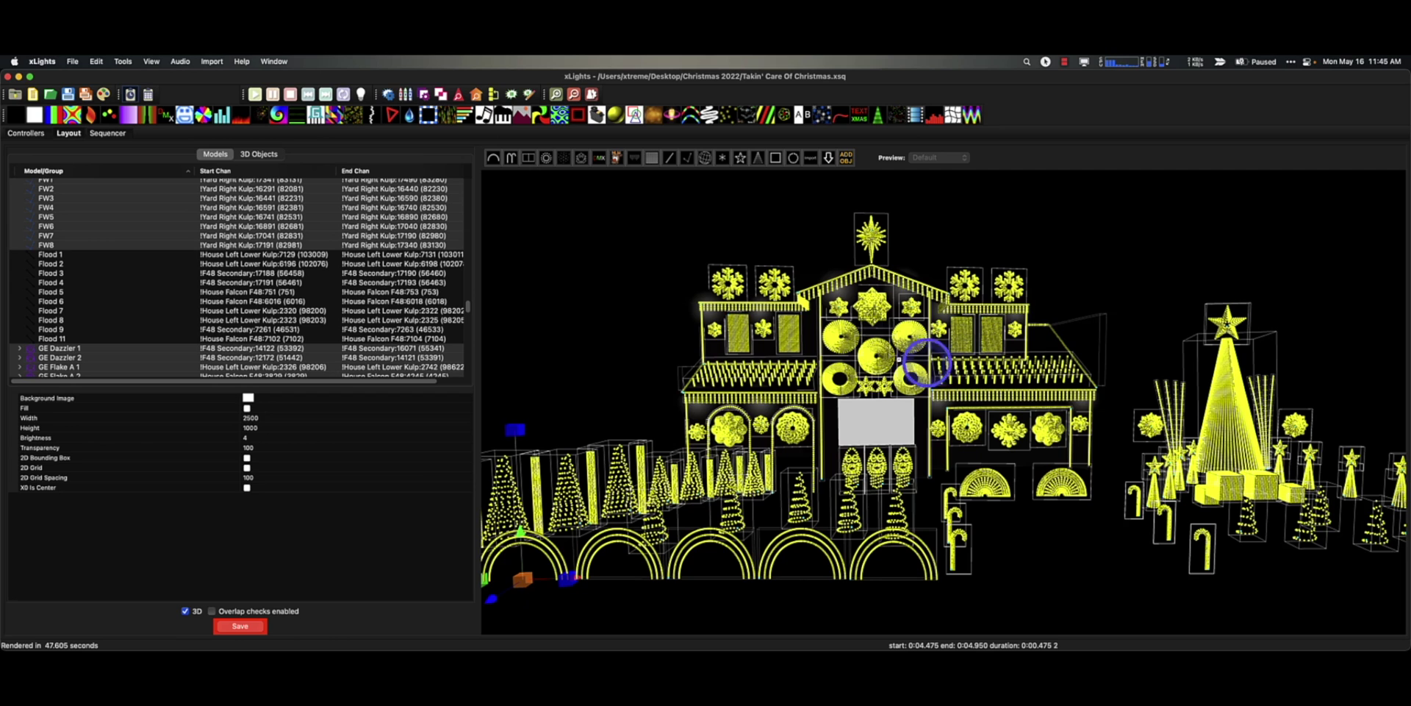
click(869, 359)
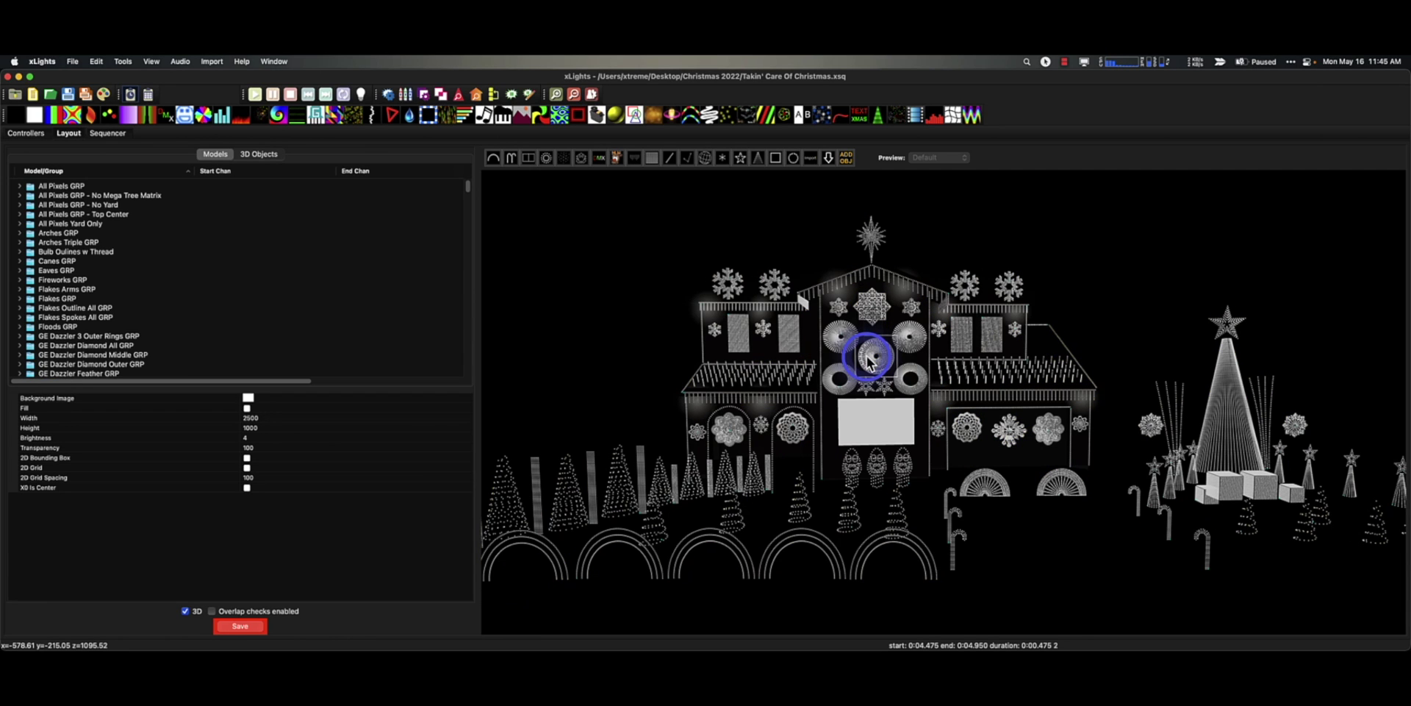
click(241, 626)
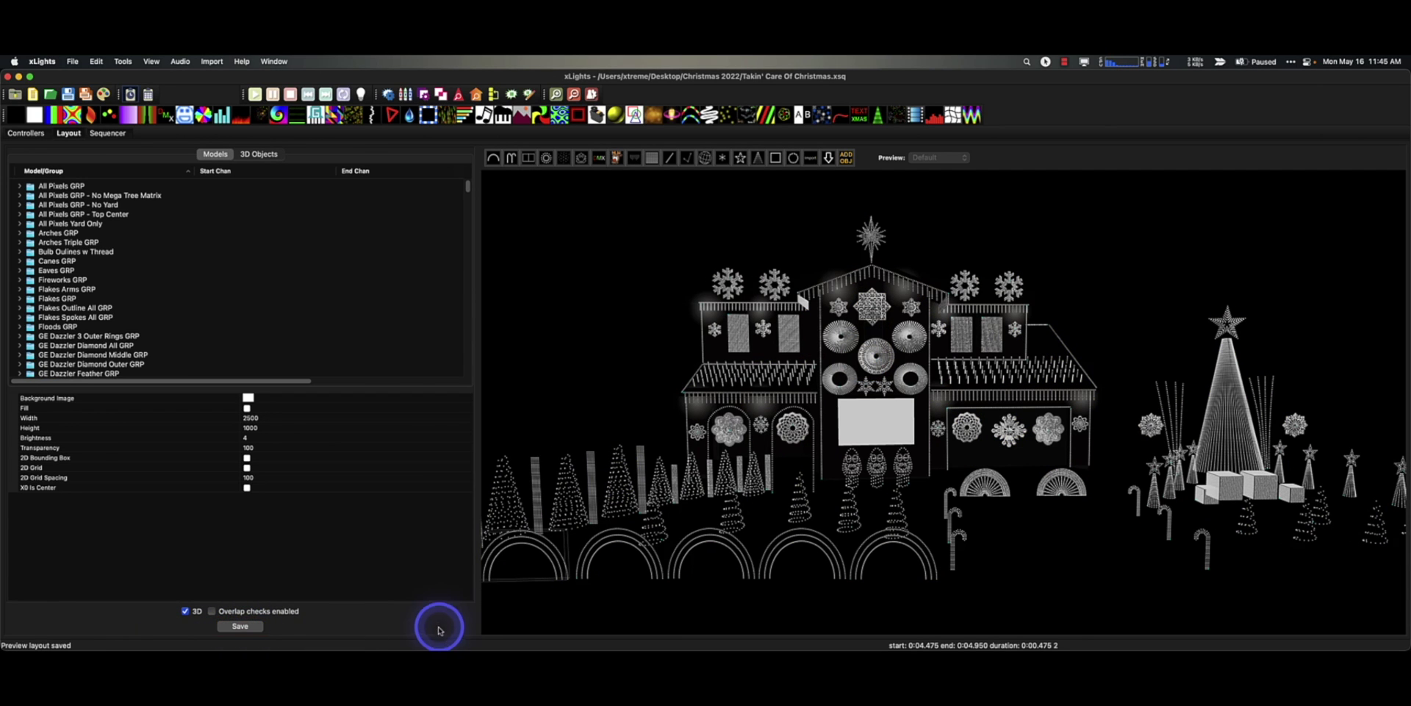
Return to the sequence, preview the Tree Topper's first layer 4 Pinwheel effect and render the full sequence again.
click(108, 134)
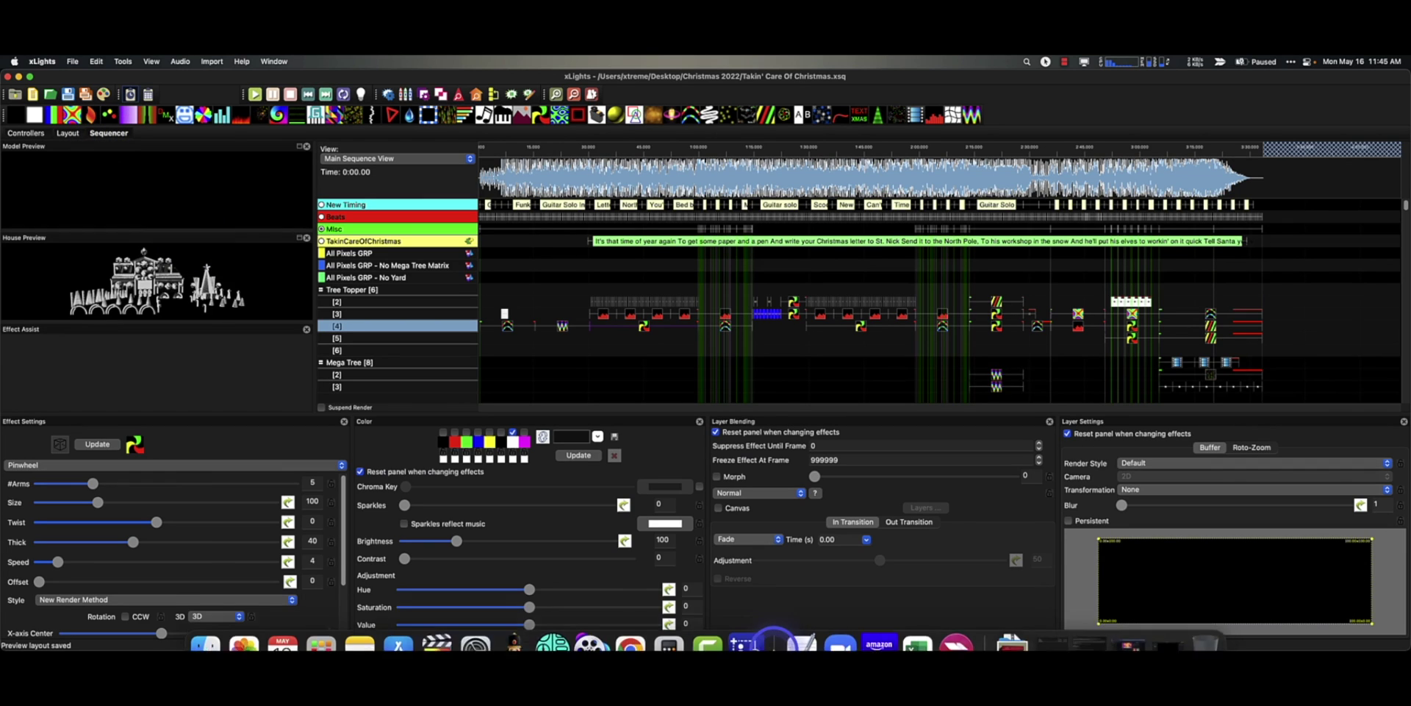
mouse_move(334, 643)
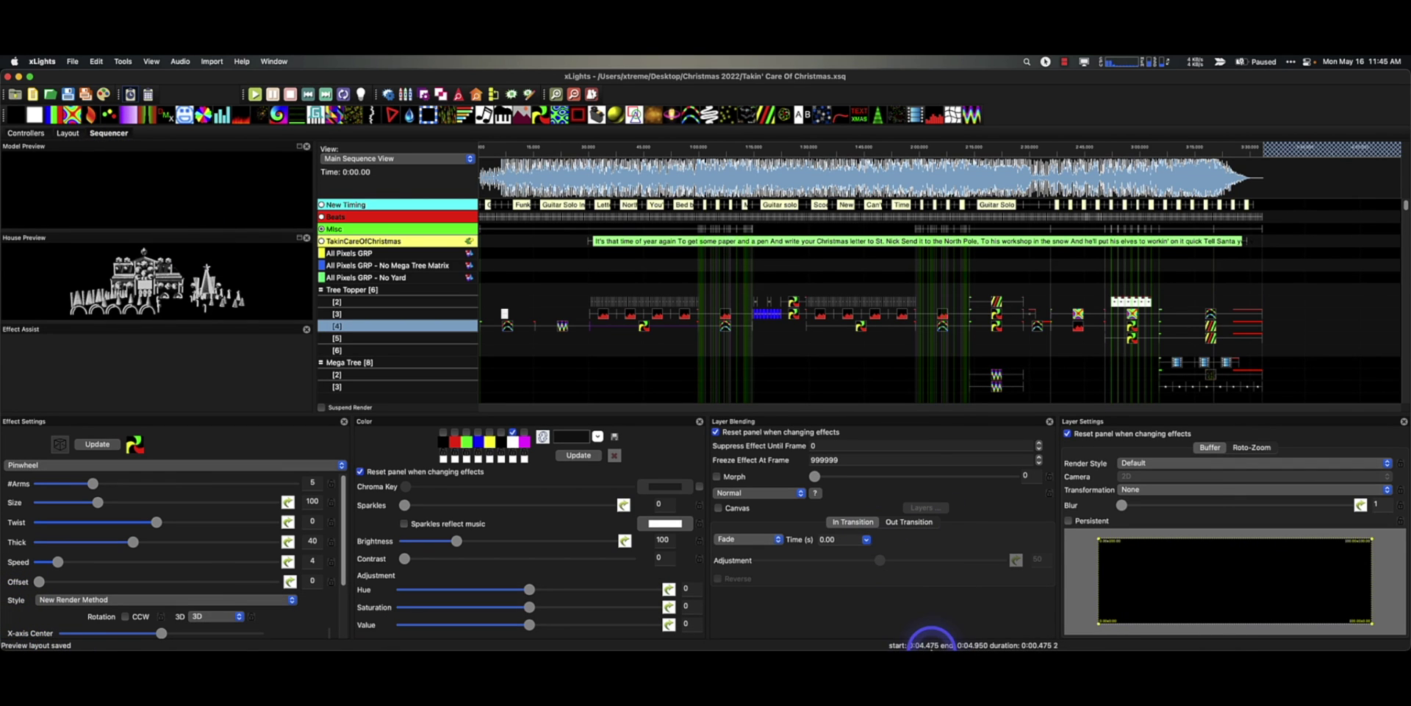
mouse_move(931, 648)
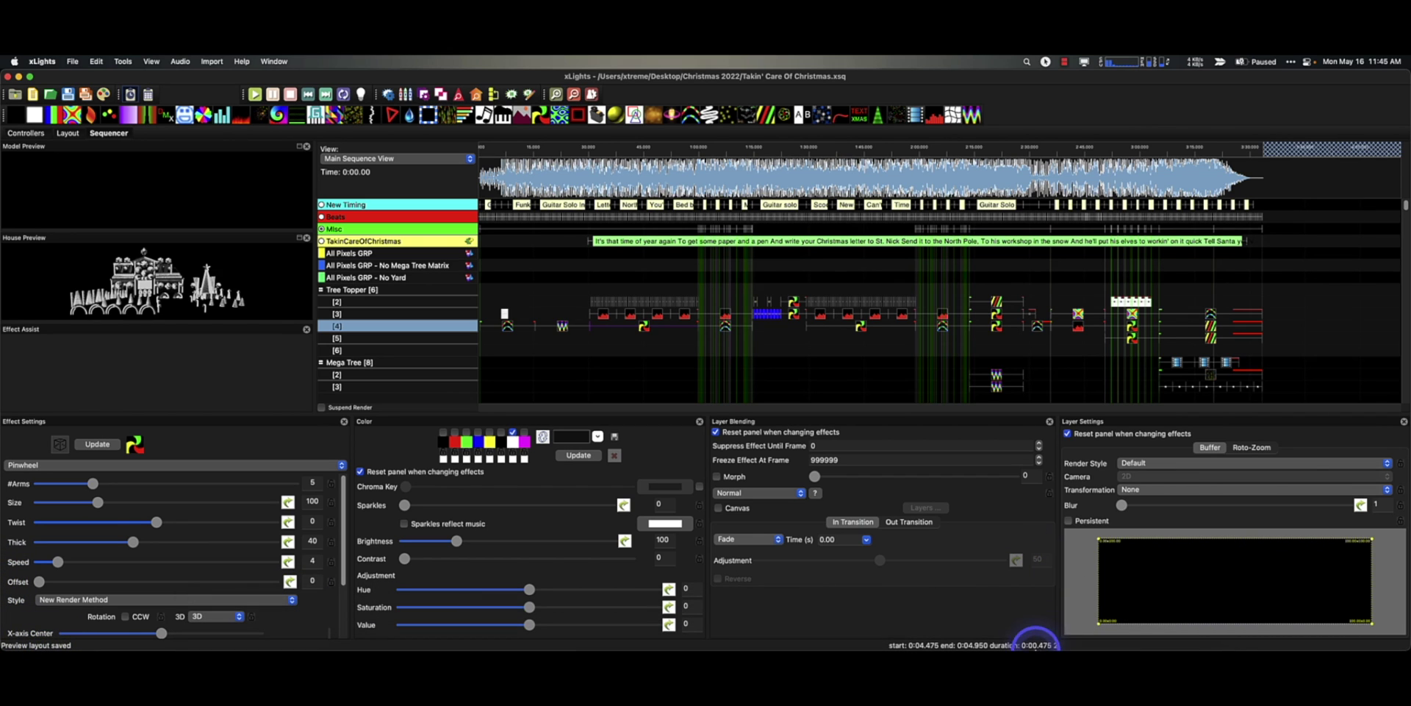
click(599, 156)
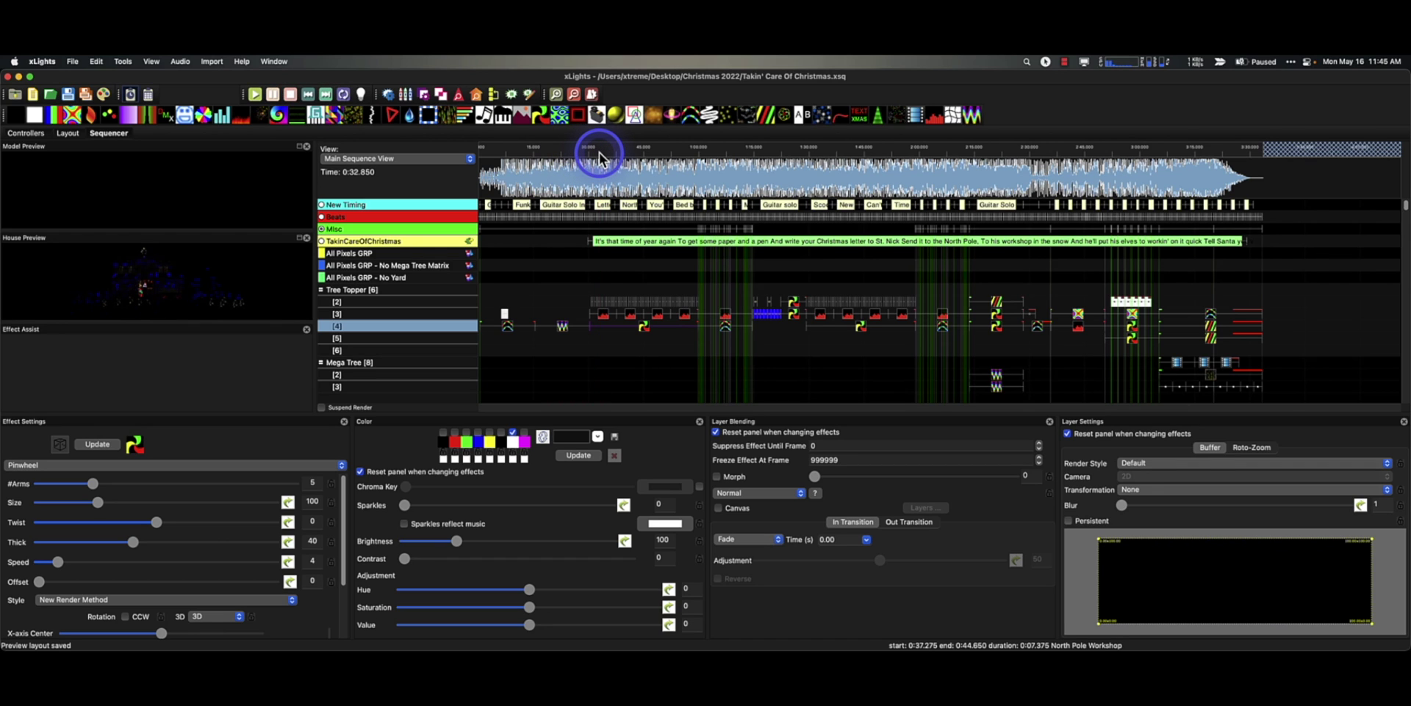
click(646, 329)
click(103, 94)
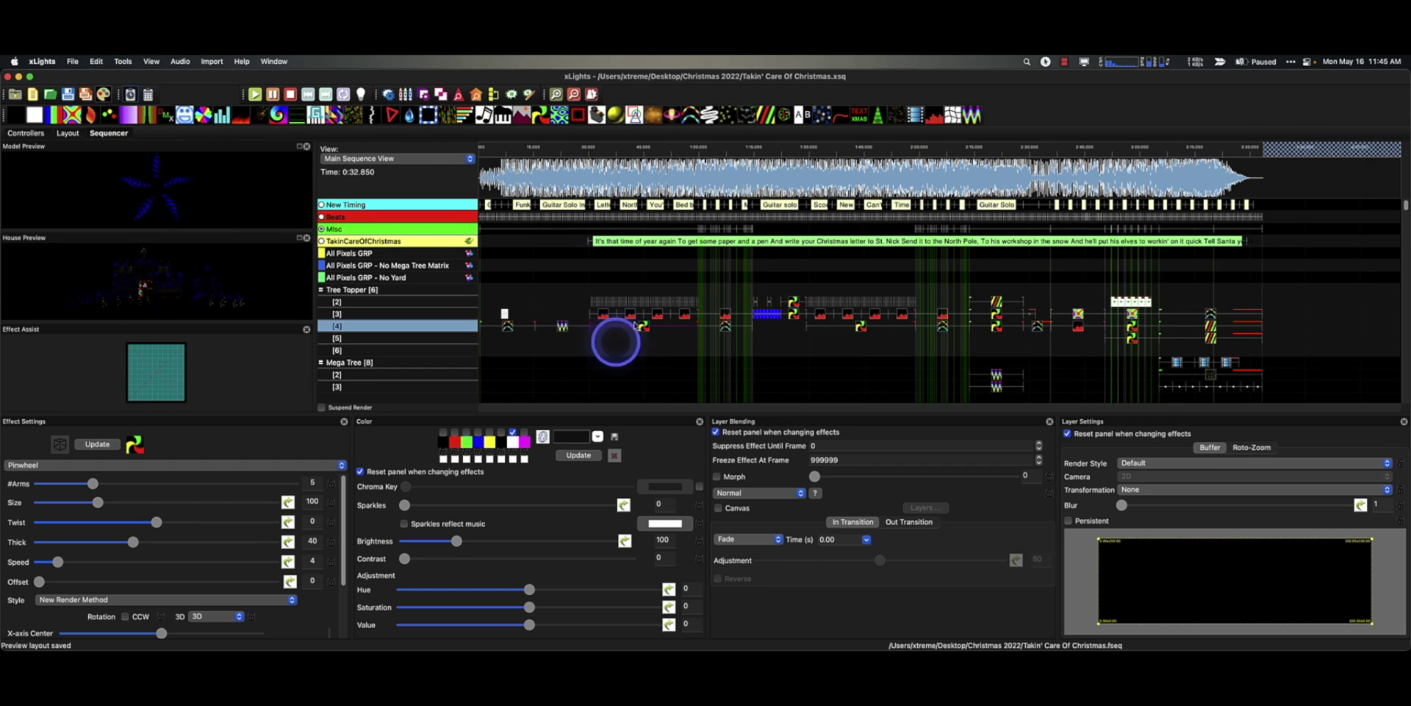
Enable Hardware Video Decoding in the application's Other preferences.
click(42, 61)
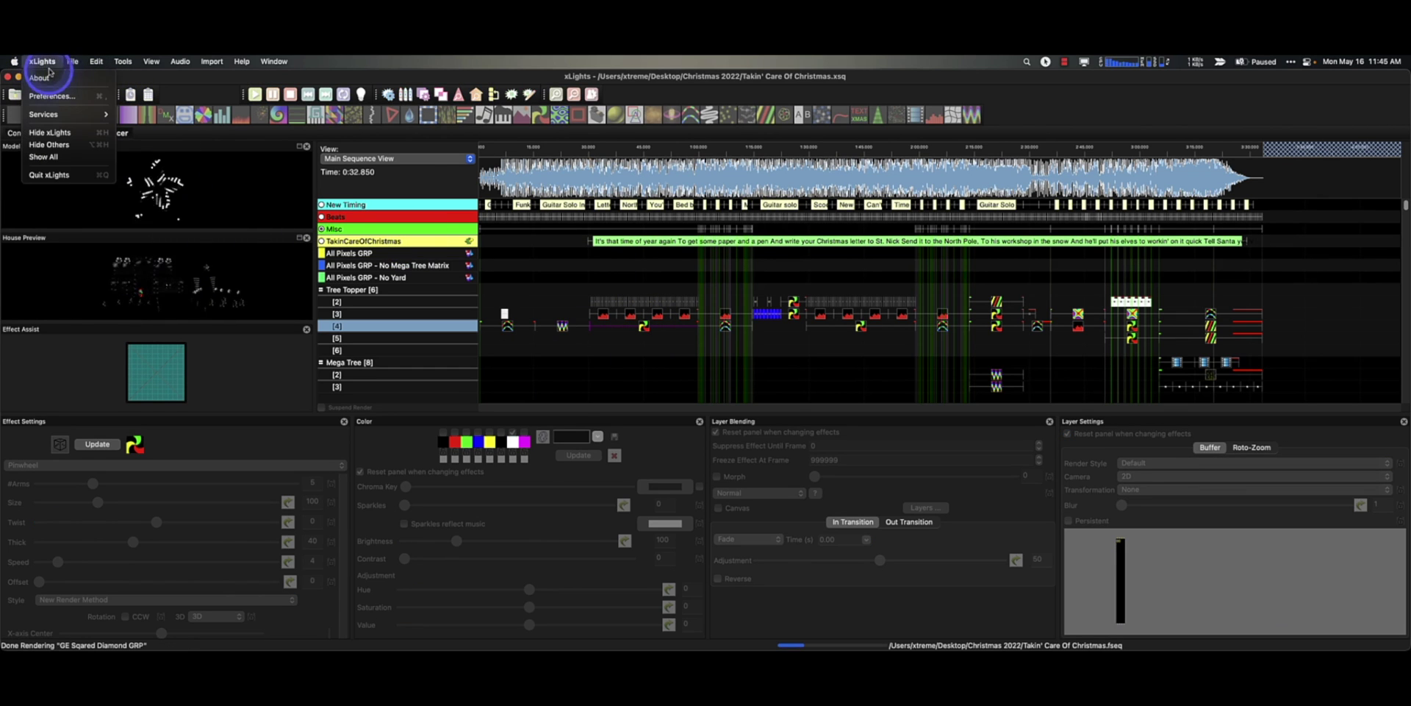
click(54, 97)
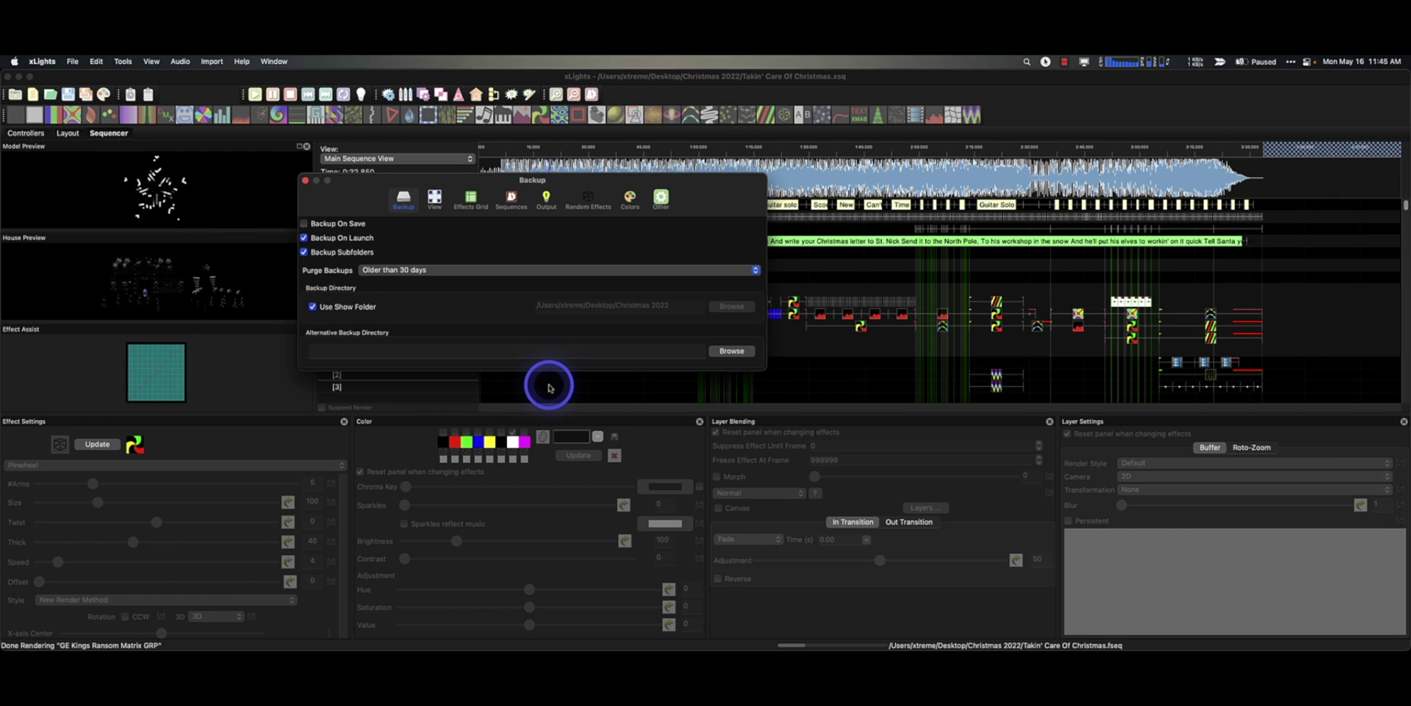
click(660, 199)
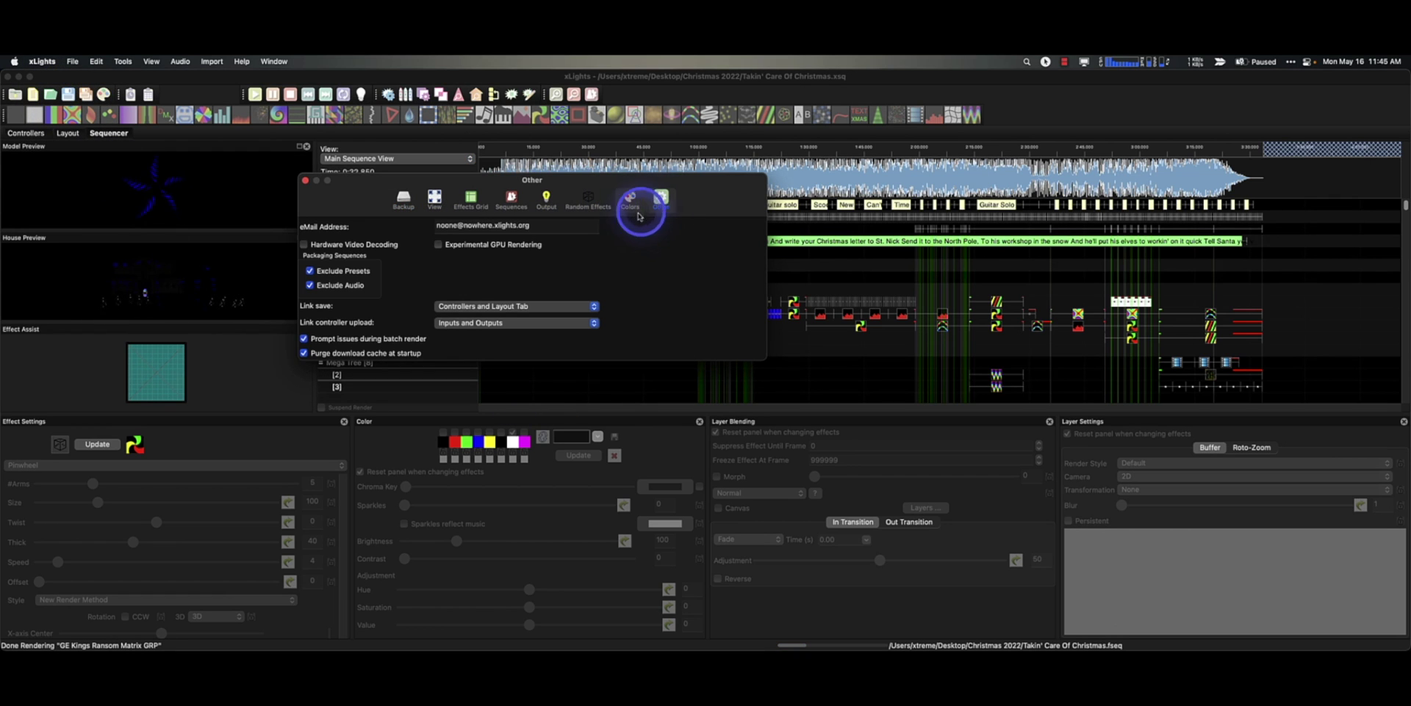
click(305, 244)
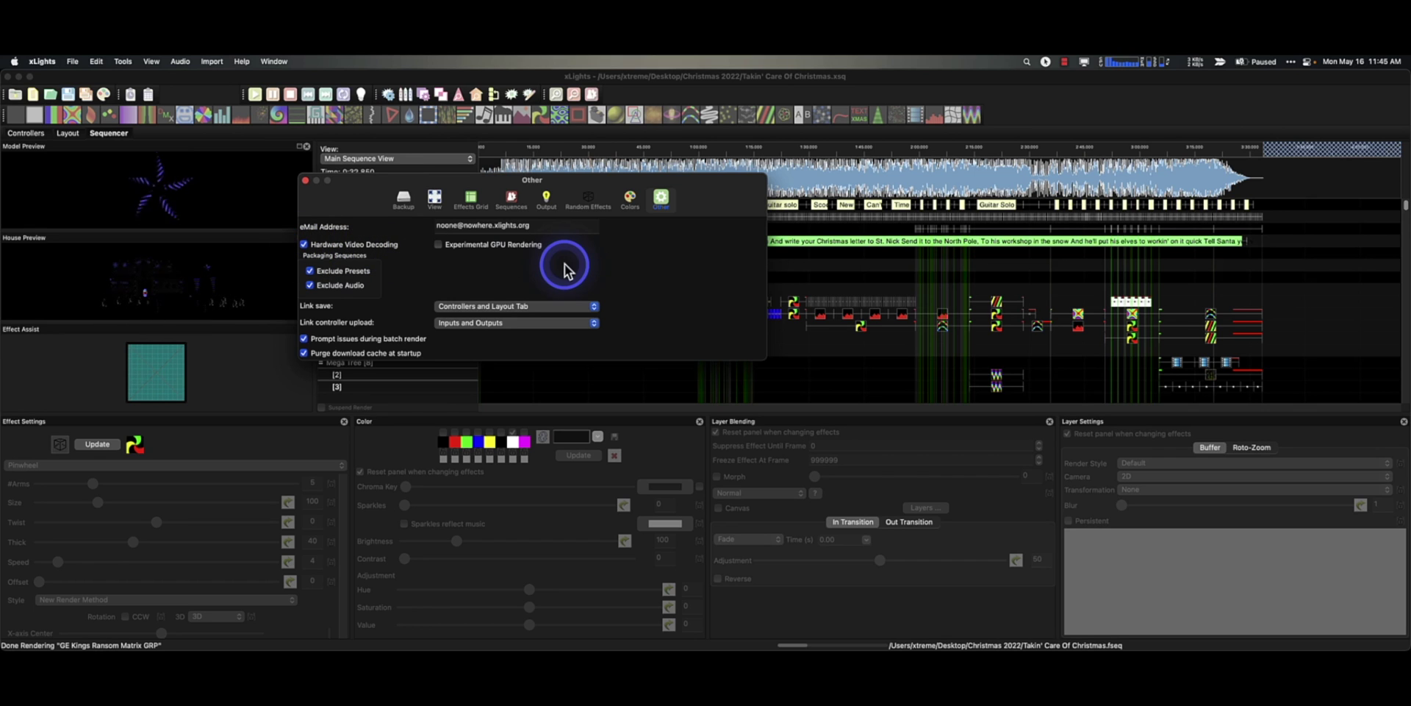
click(305, 180)
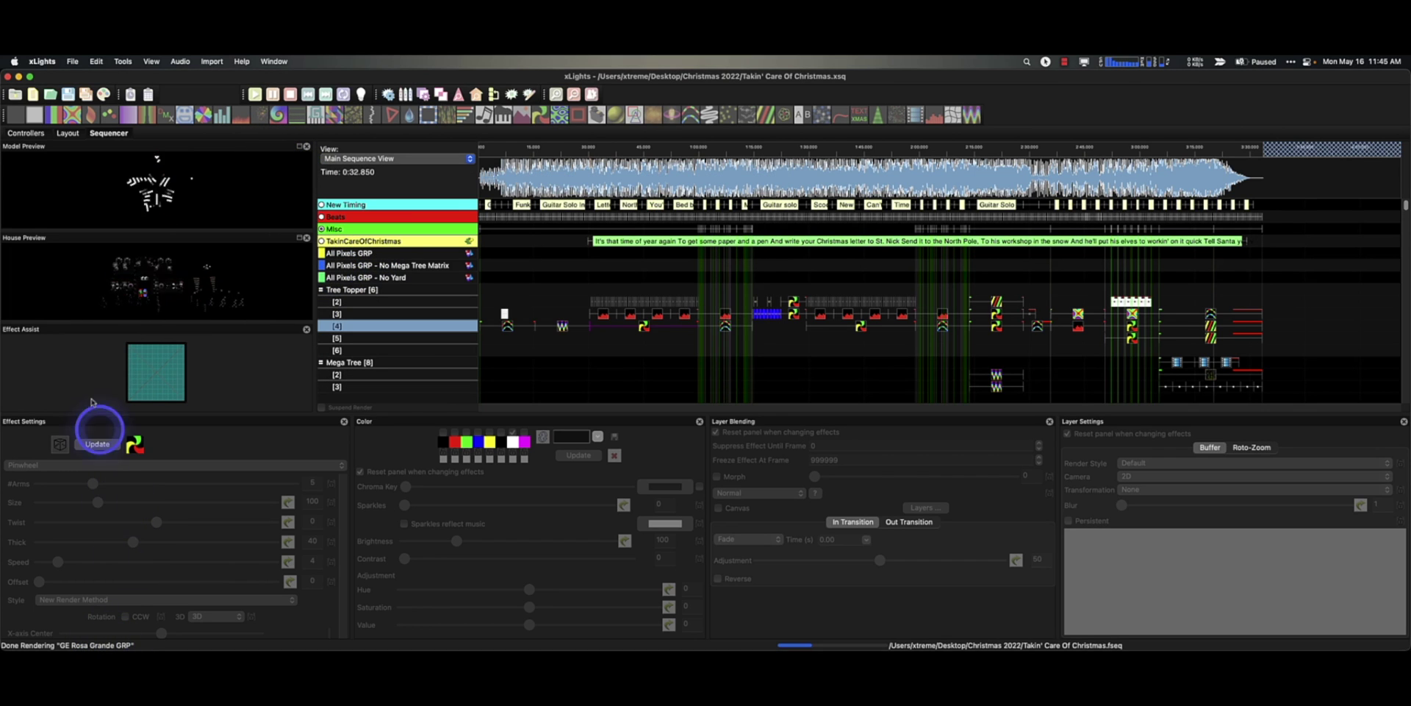
Save the layout and switch its view from 3D to 2D and back to 3D.
click(74, 135)
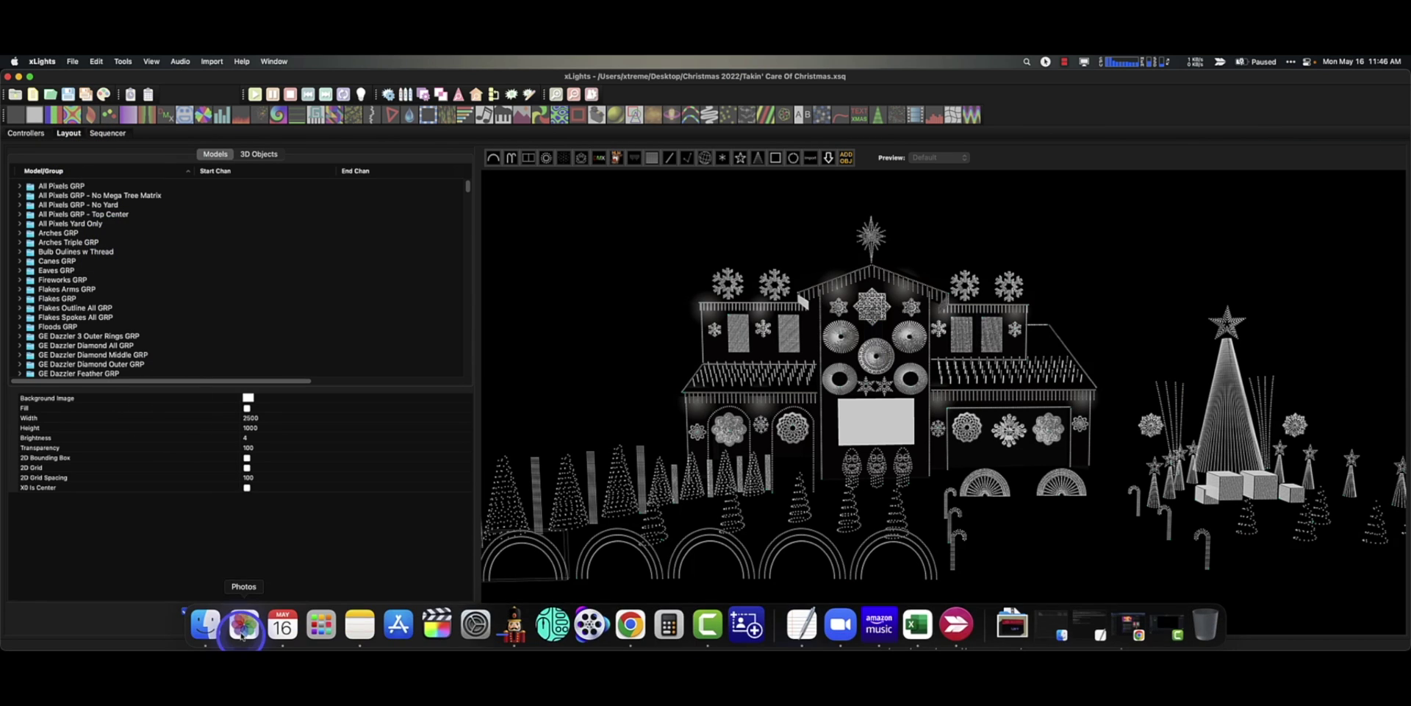
click(243, 626)
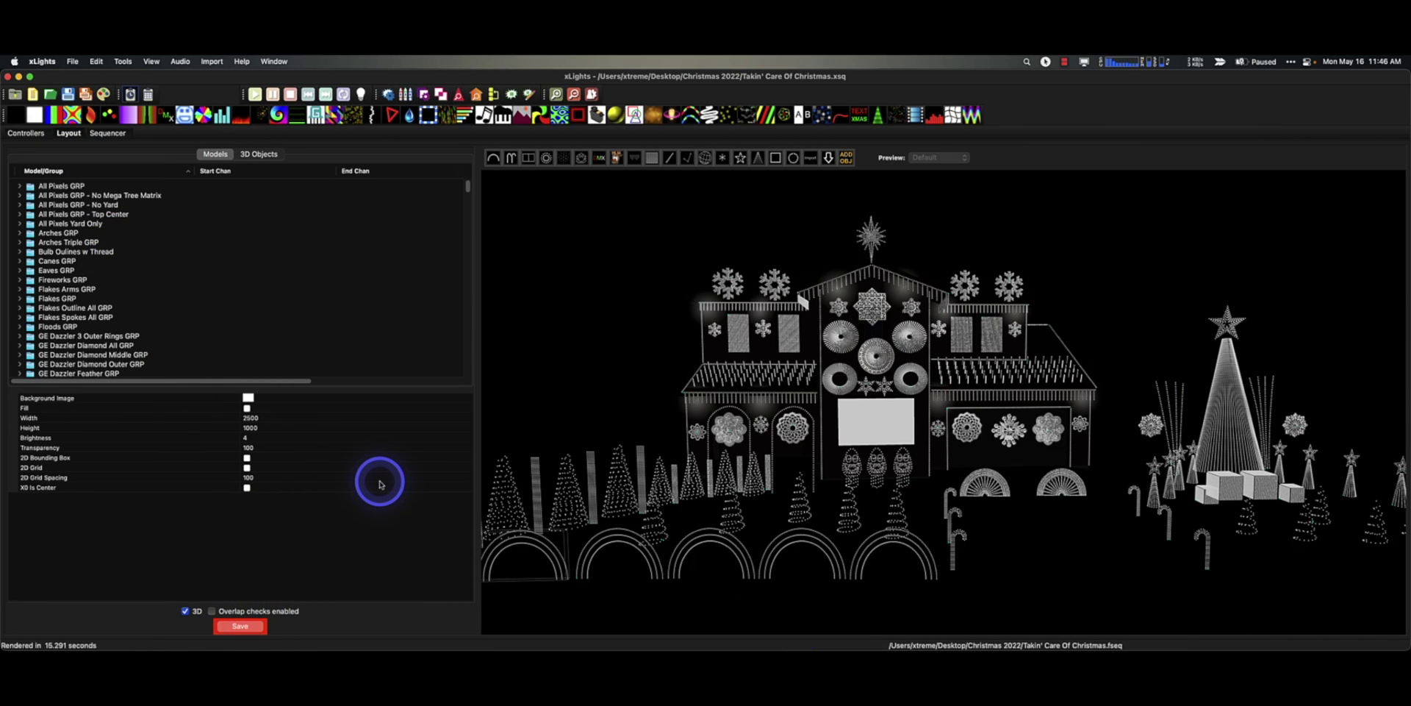
click(183, 611)
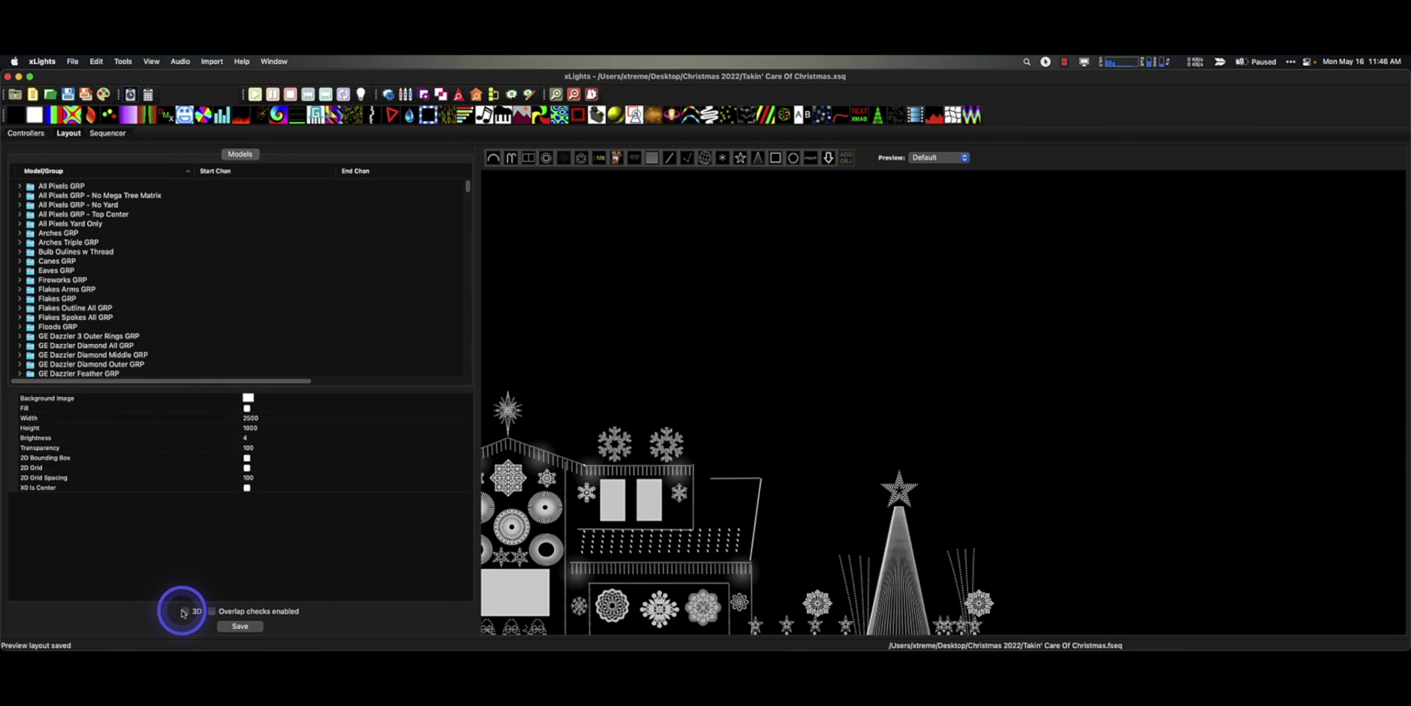
click(184, 611)
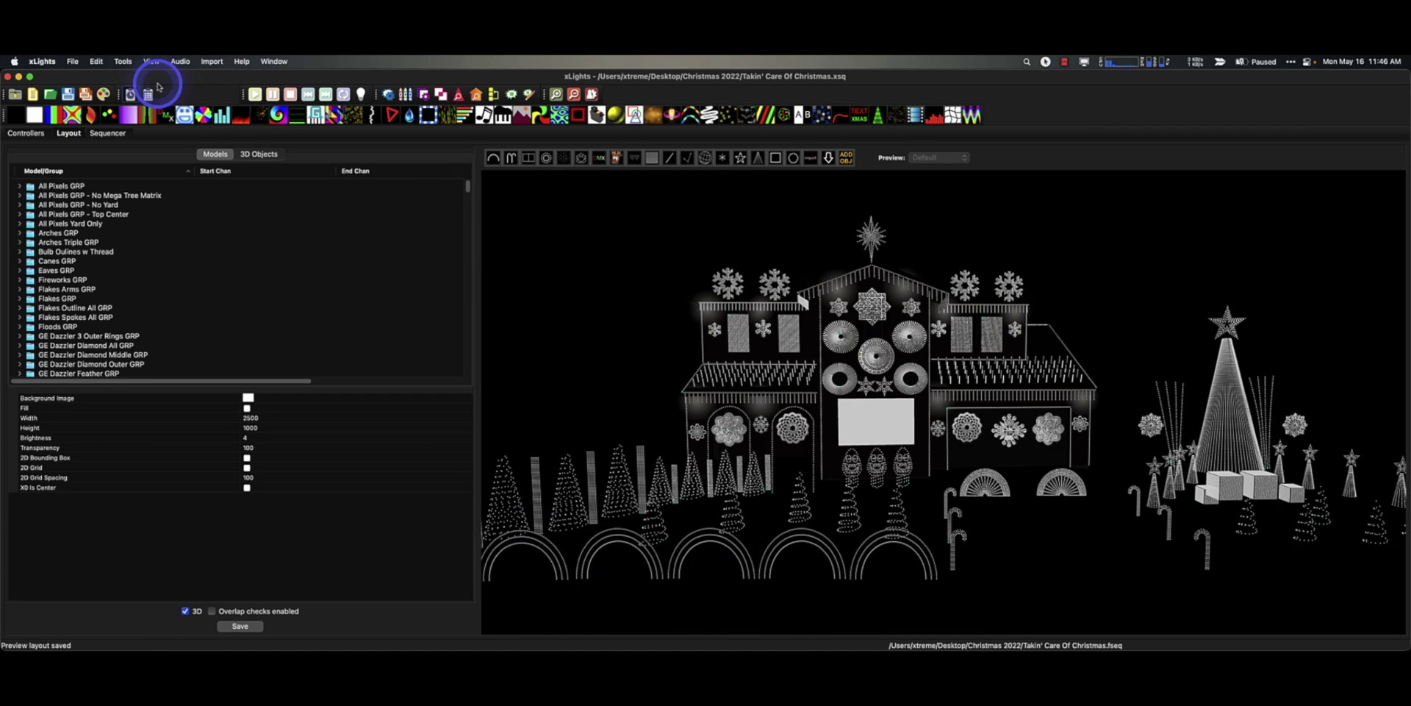
Start another render of the sequence and rotate the 3D house layout while it runs.
click(110, 133)
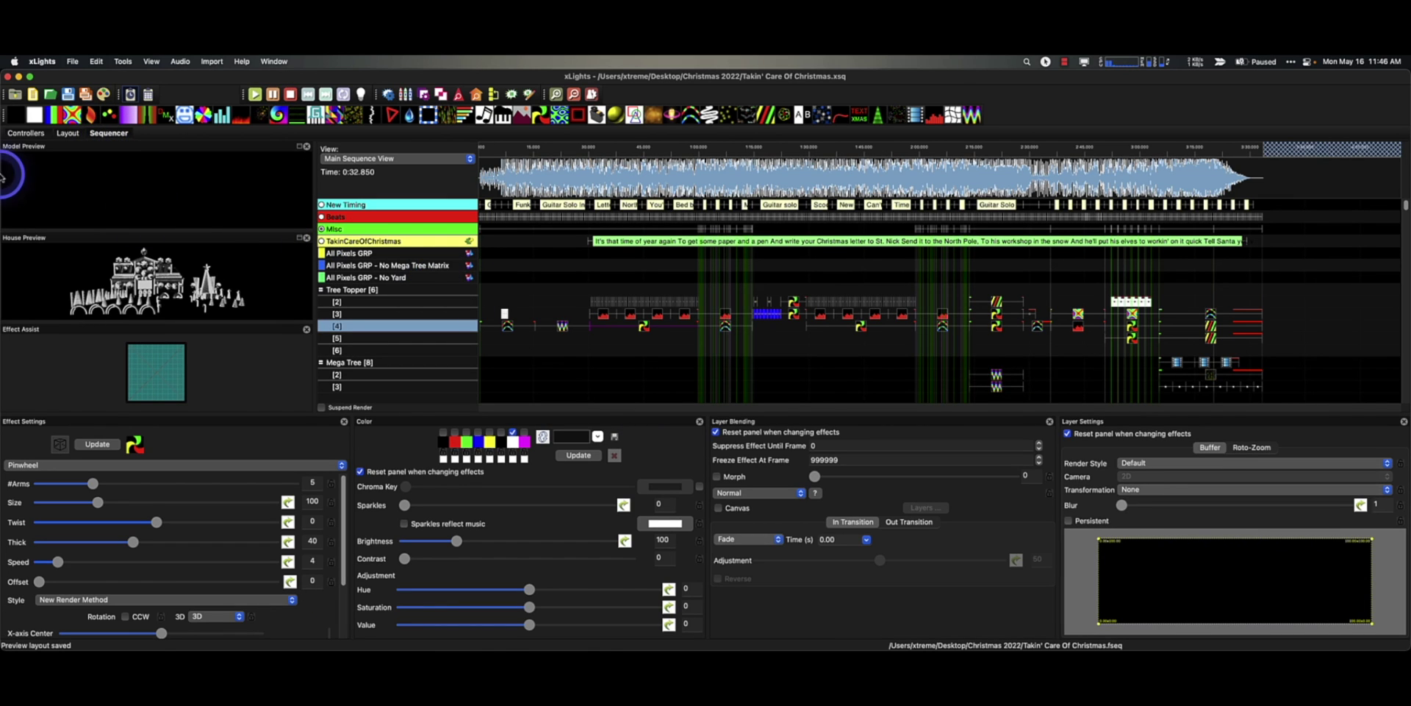
click(70, 133)
drag(667, 382, 774, 548)
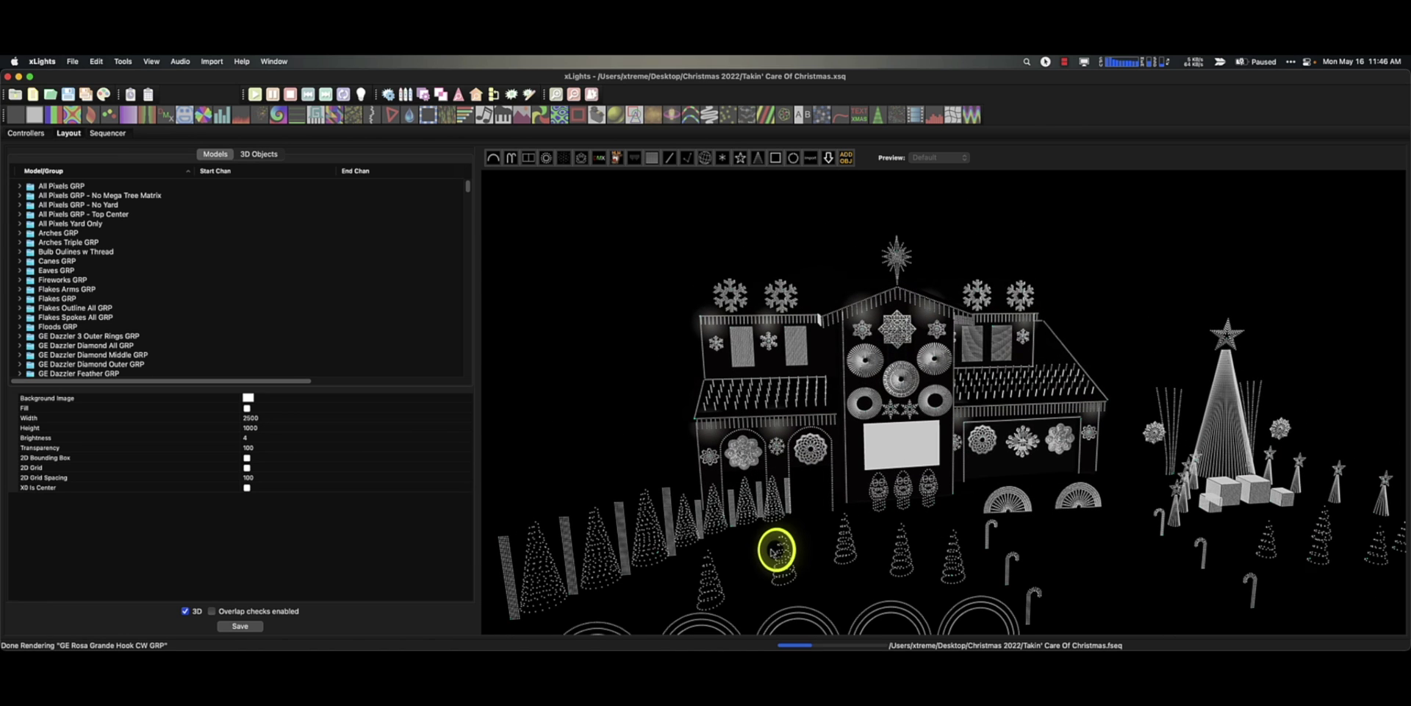
Reposition the GE Starburst xTreme 1 model above the roof peak in the 3D layout and save the layout.
click(894, 259)
mouse_move(932, 264)
mouse_down()
mouse_move(935, 252)
mouse_move(888, 252)
mouse_move(1014, 262)
mouse_move(559, 253)
mouse_move(1323, 283)
mouse_move(662, 250)
mouse_move(1042, 255)
mouse_move(756, 246)
mouse_move(957, 239)
mouse_move(863, 236)
mouse_move(1096, 263)
mouse_move(809, 240)
mouse_move(954, 242)
mouse_move(931, 247)
mouse_up()
drag(665, 350, 1257, 262)
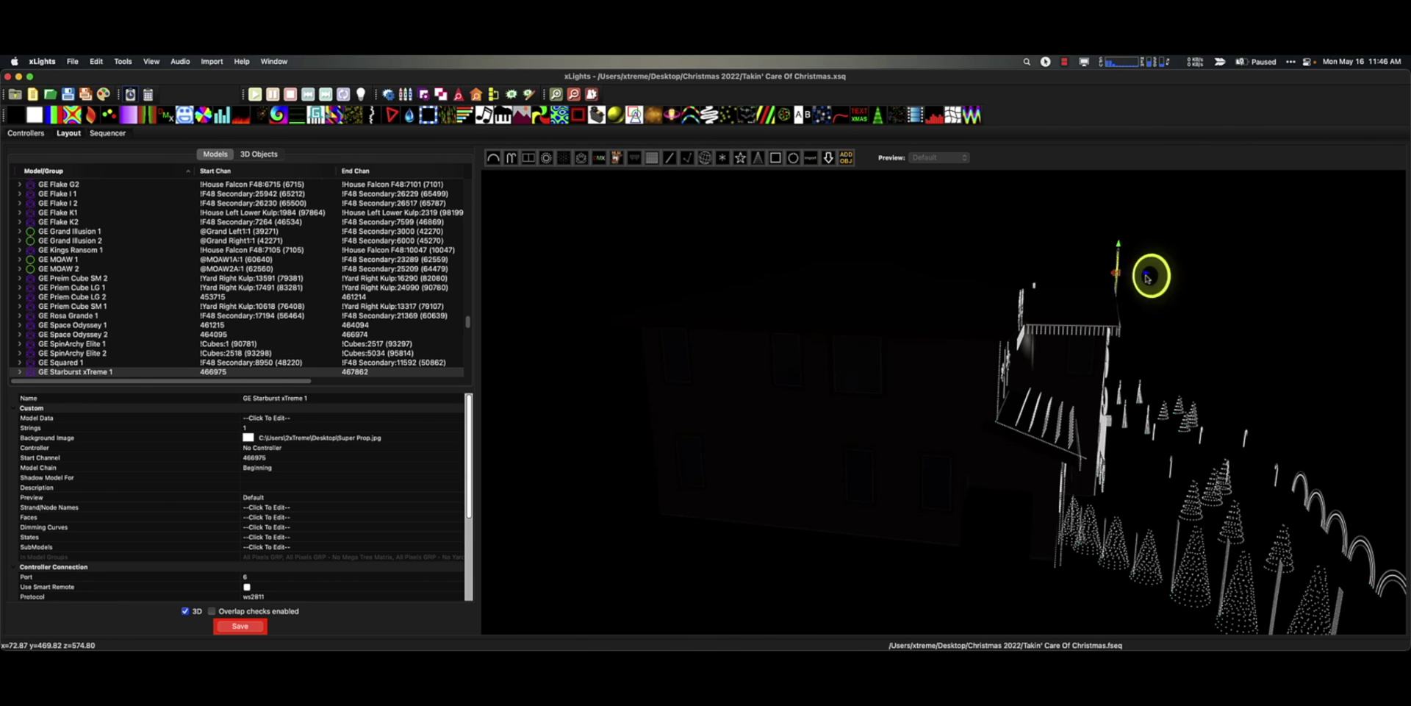
drag(1140, 274, 1132, 310)
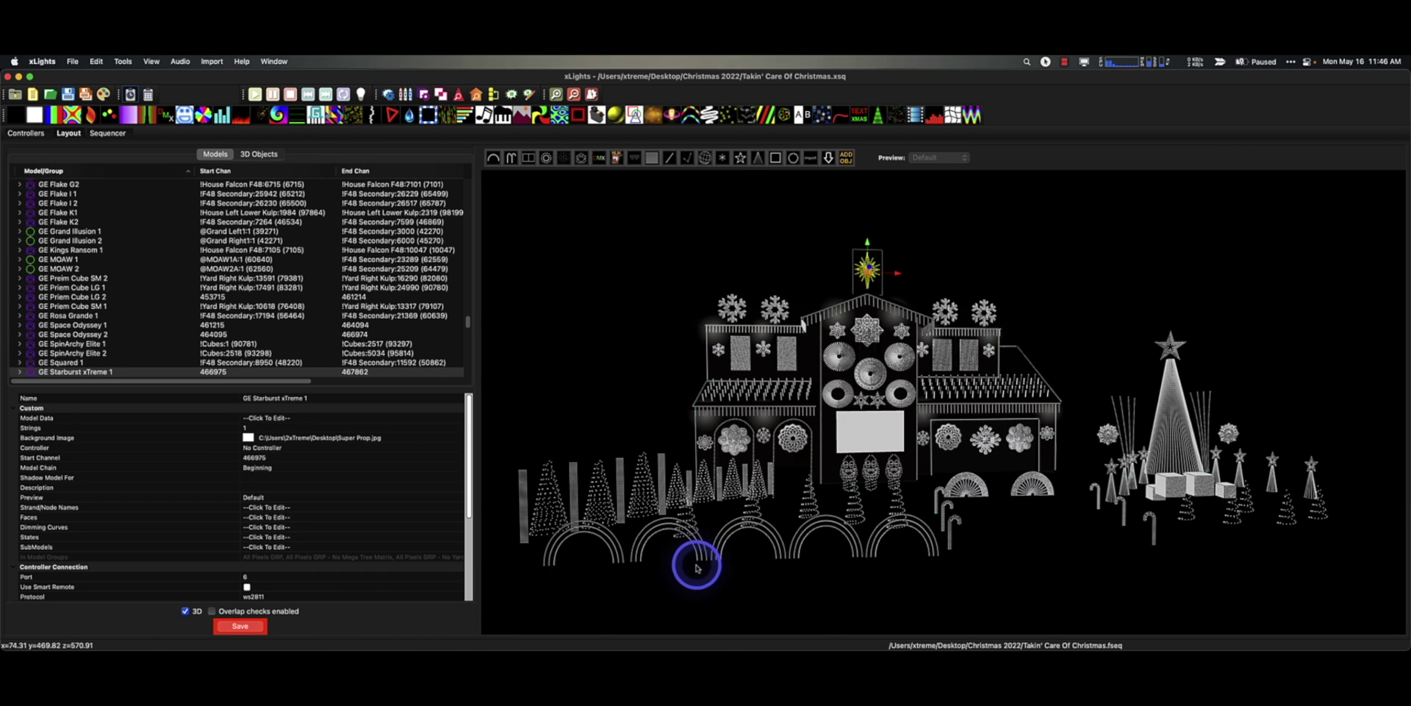
click(241, 625)
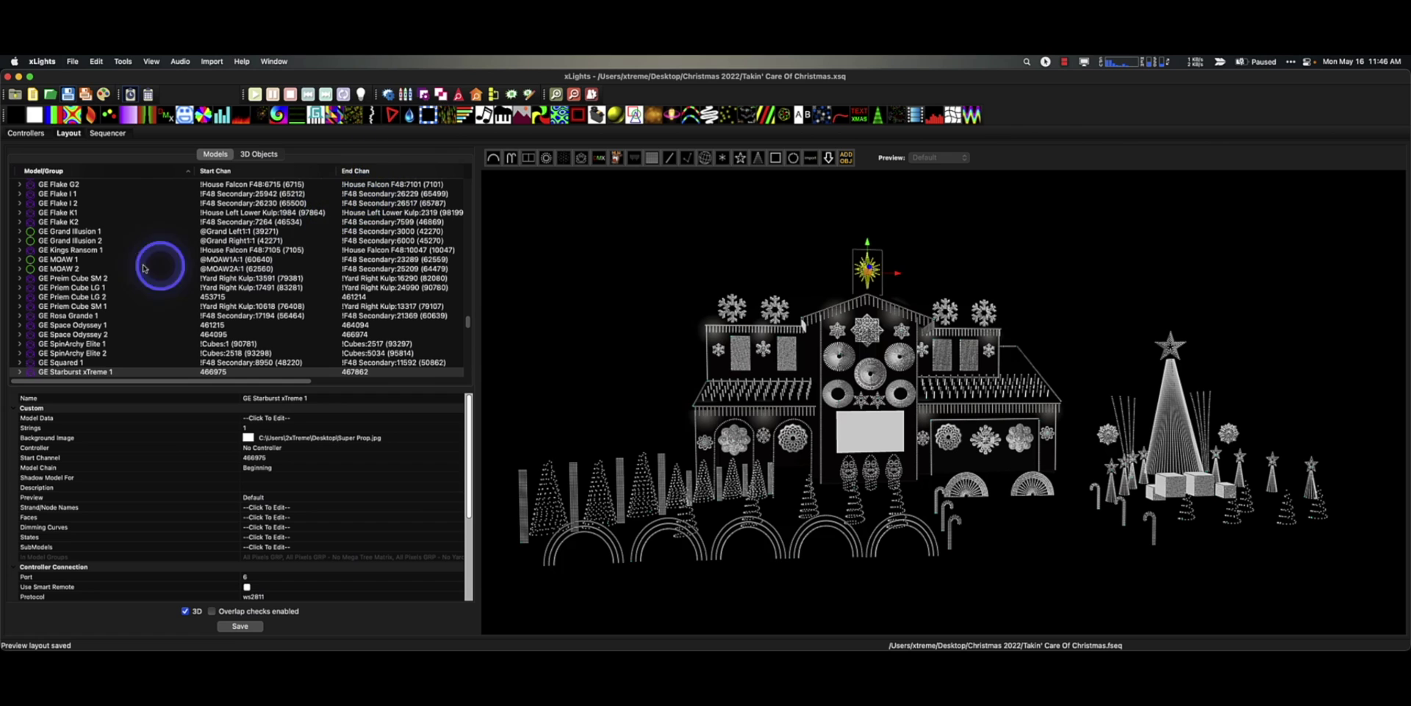
Visualise the Mega Tree controller and examine its pixel port assignments through to the Tree Topper.
click(26, 133)
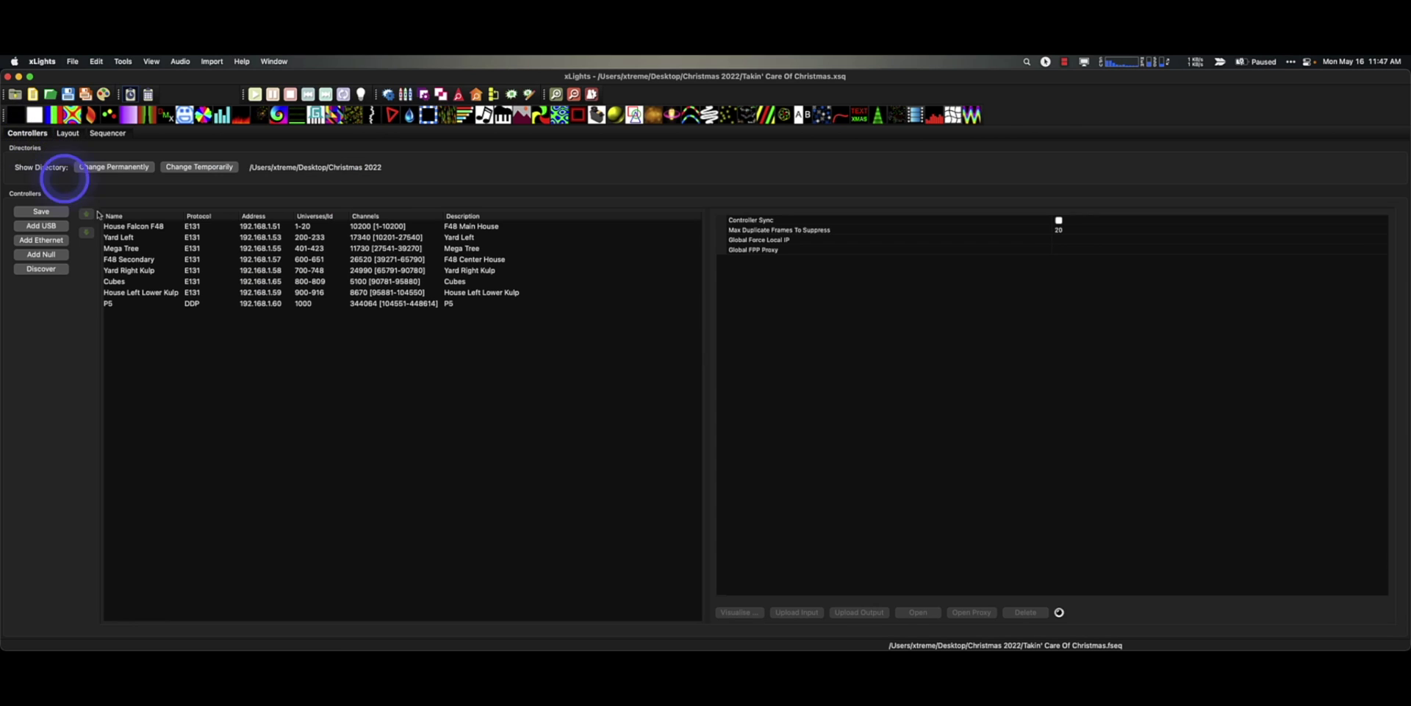
click(261, 249)
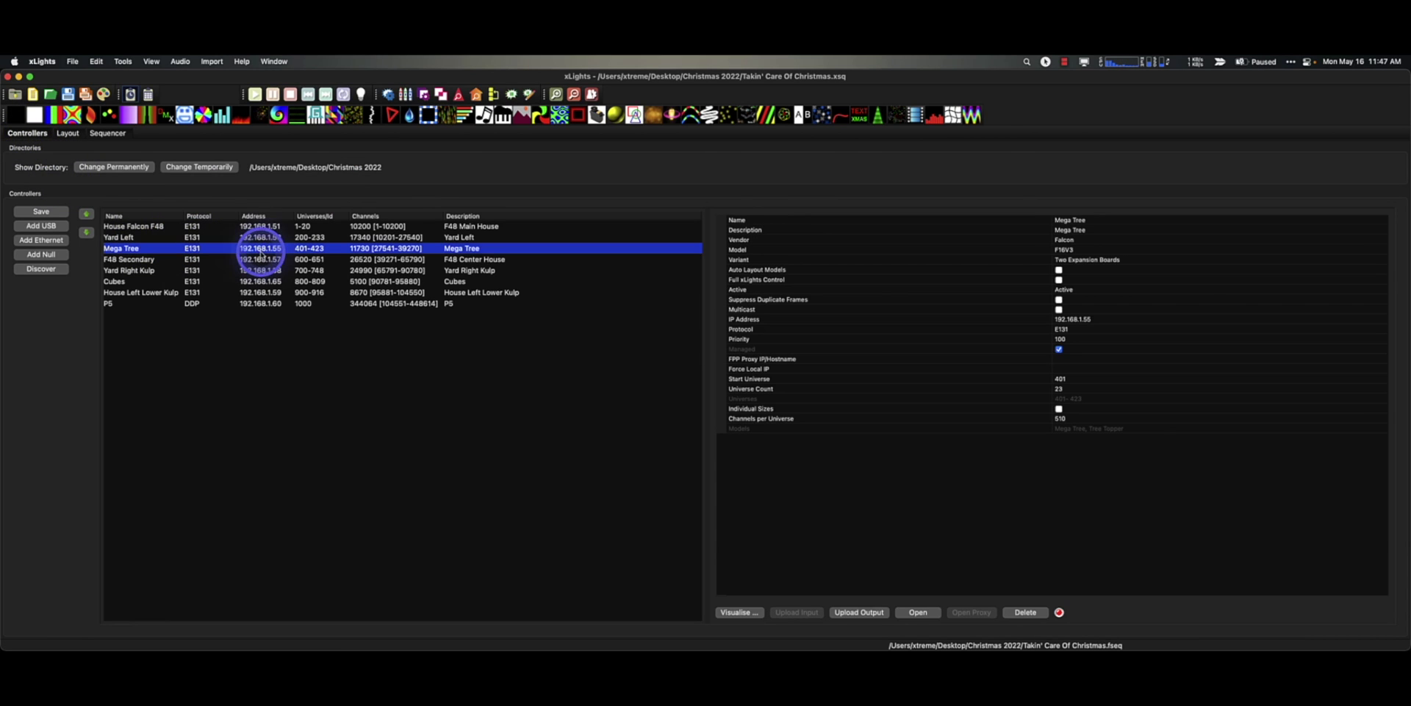
click(737, 611)
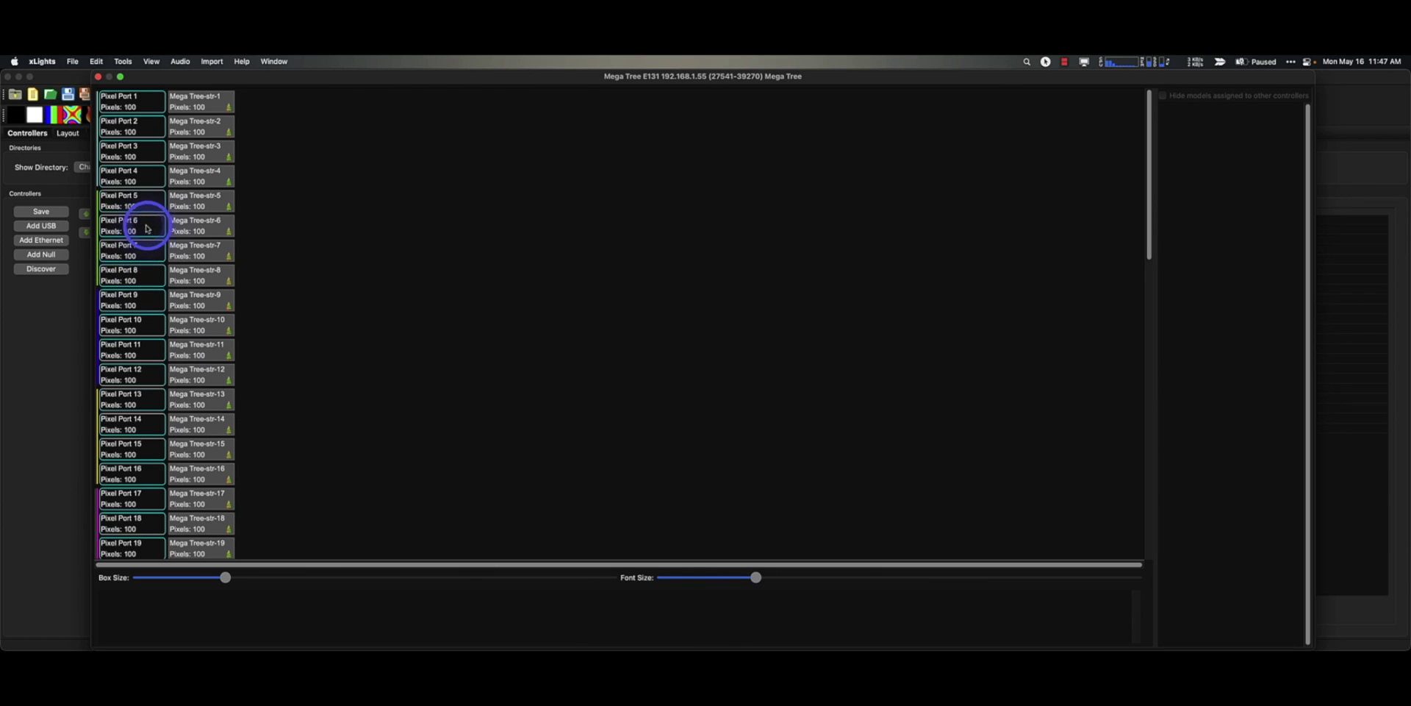
scroll(184, 265, down, 10)
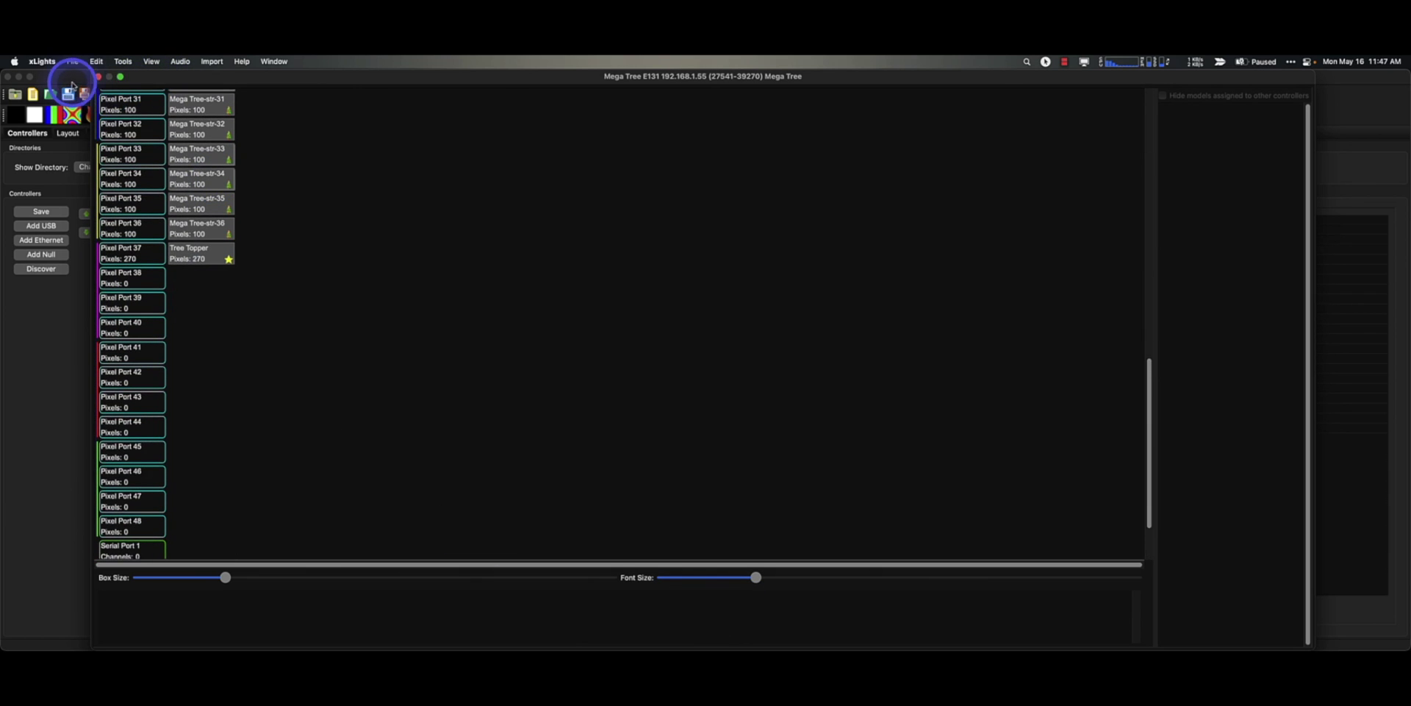
click(98, 76)
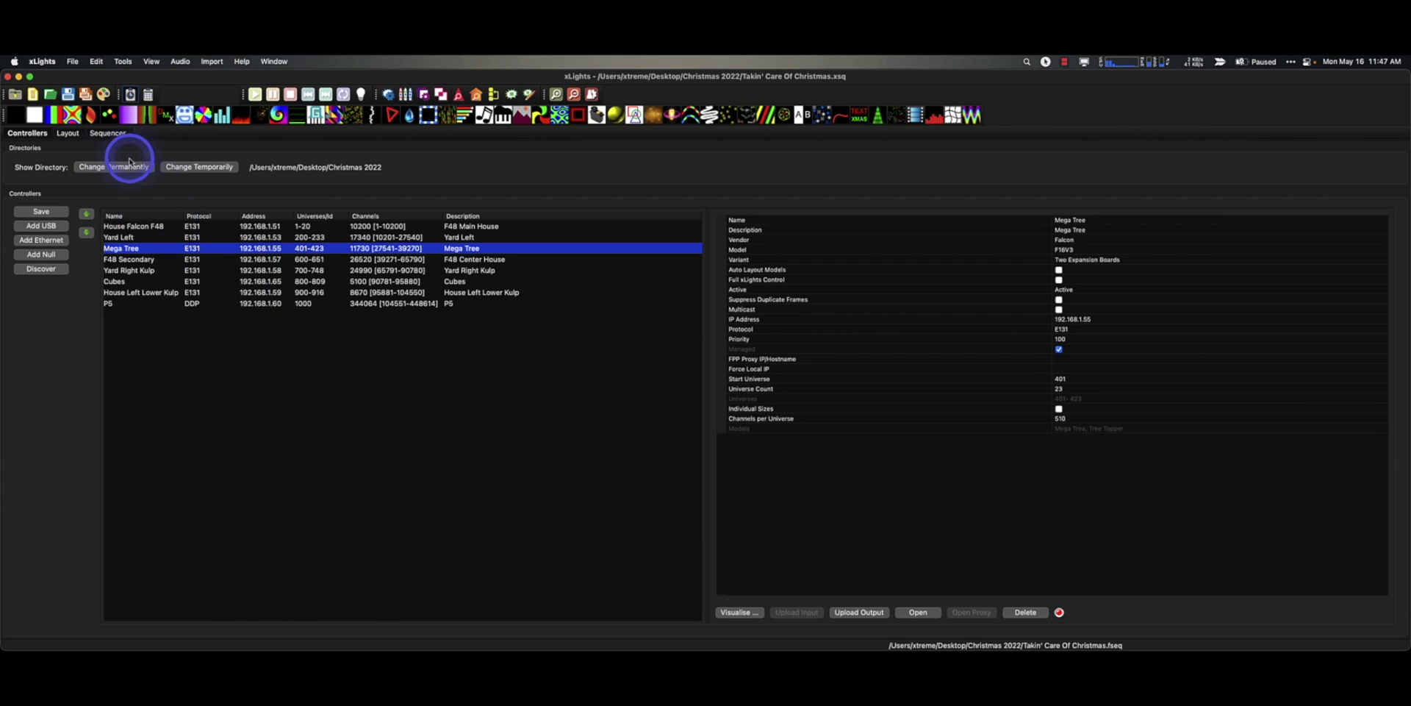
Check the layout view, return to the sequence and render it in full again.
click(33, 136)
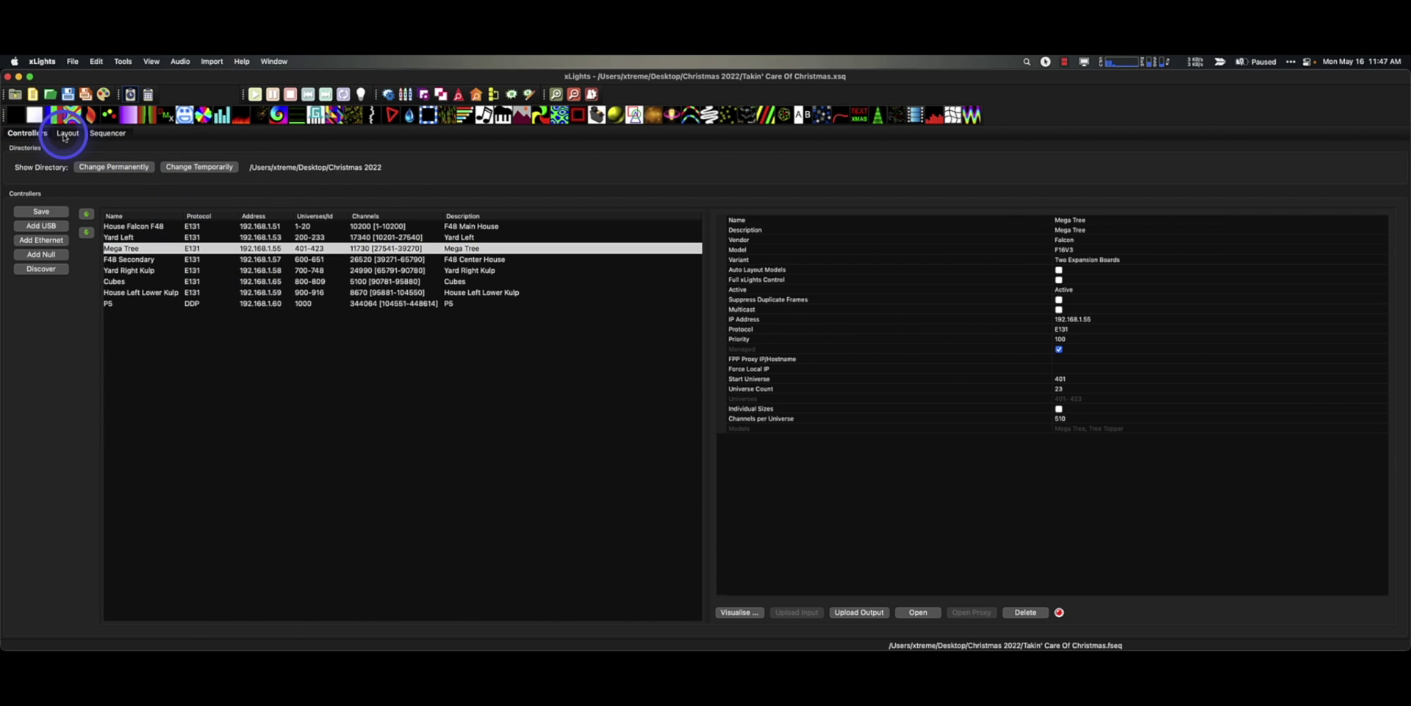
click(66, 134)
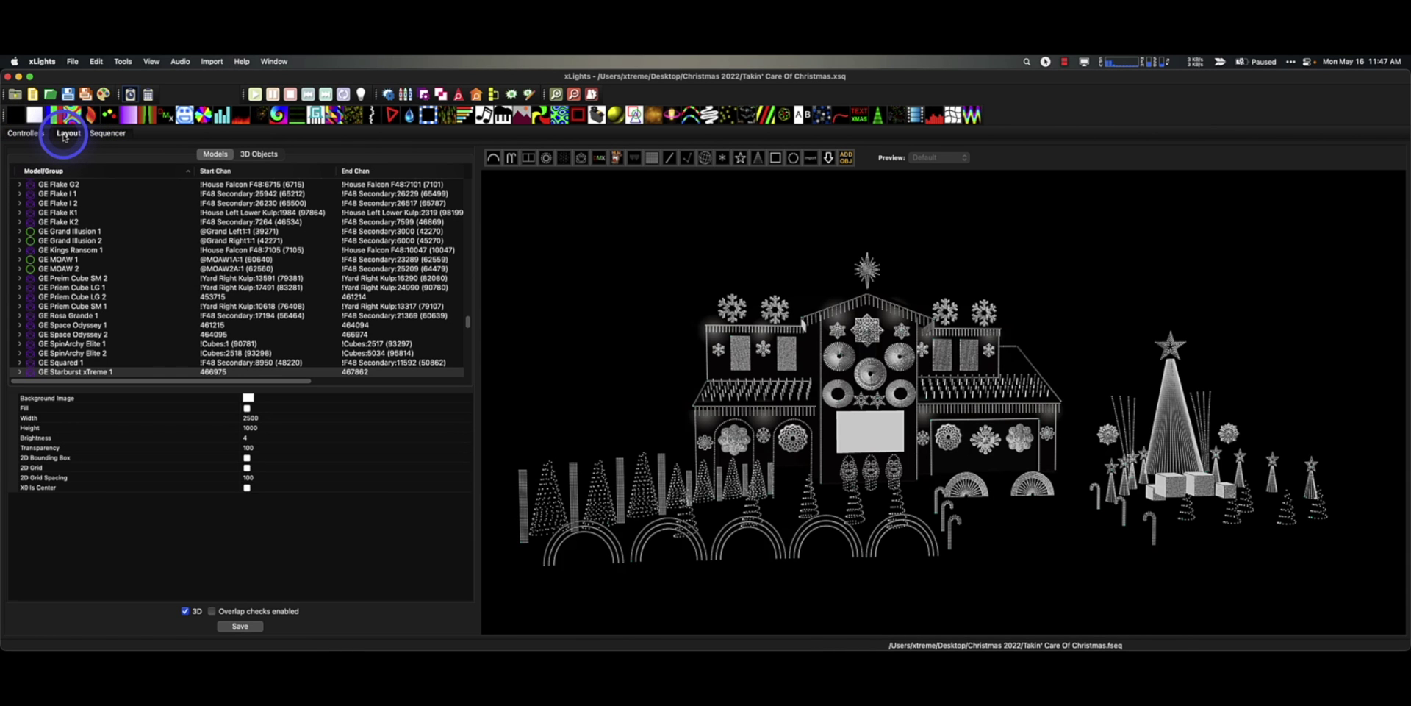
click(109, 135)
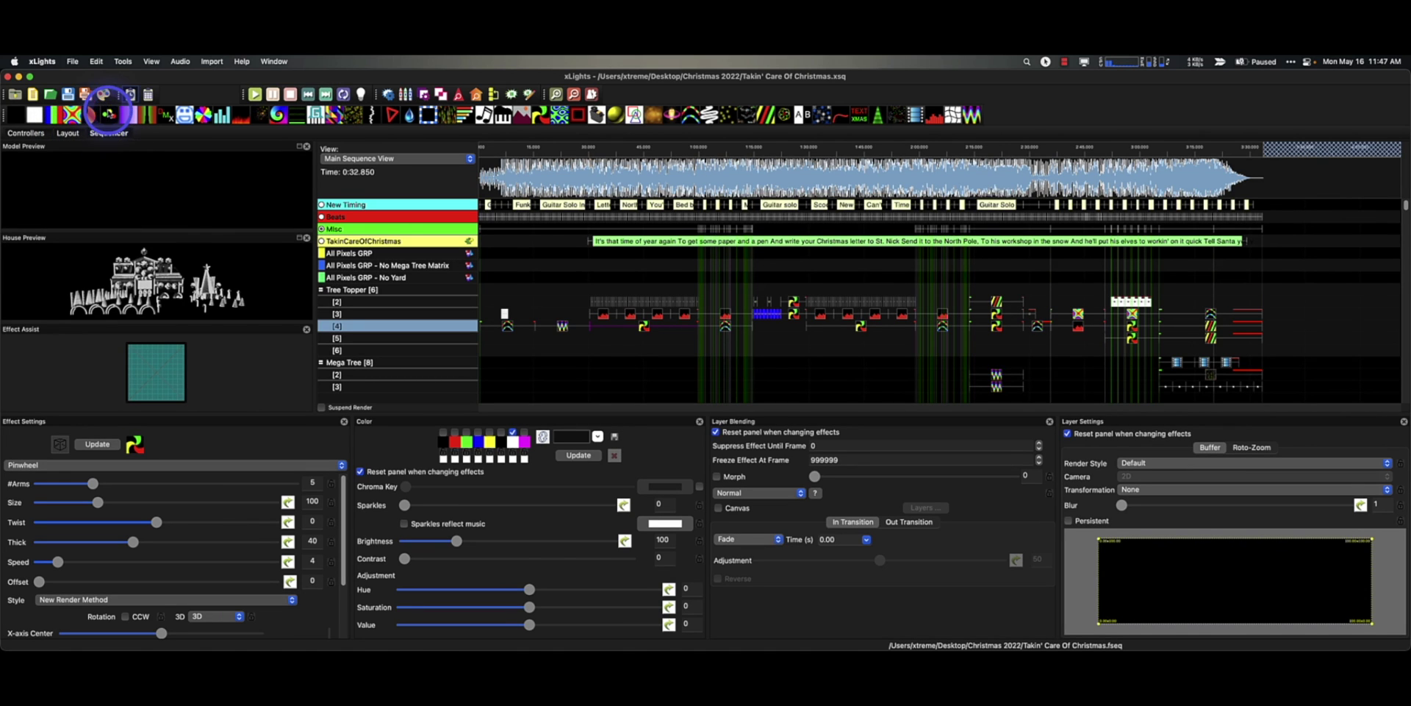
click(512, 299)
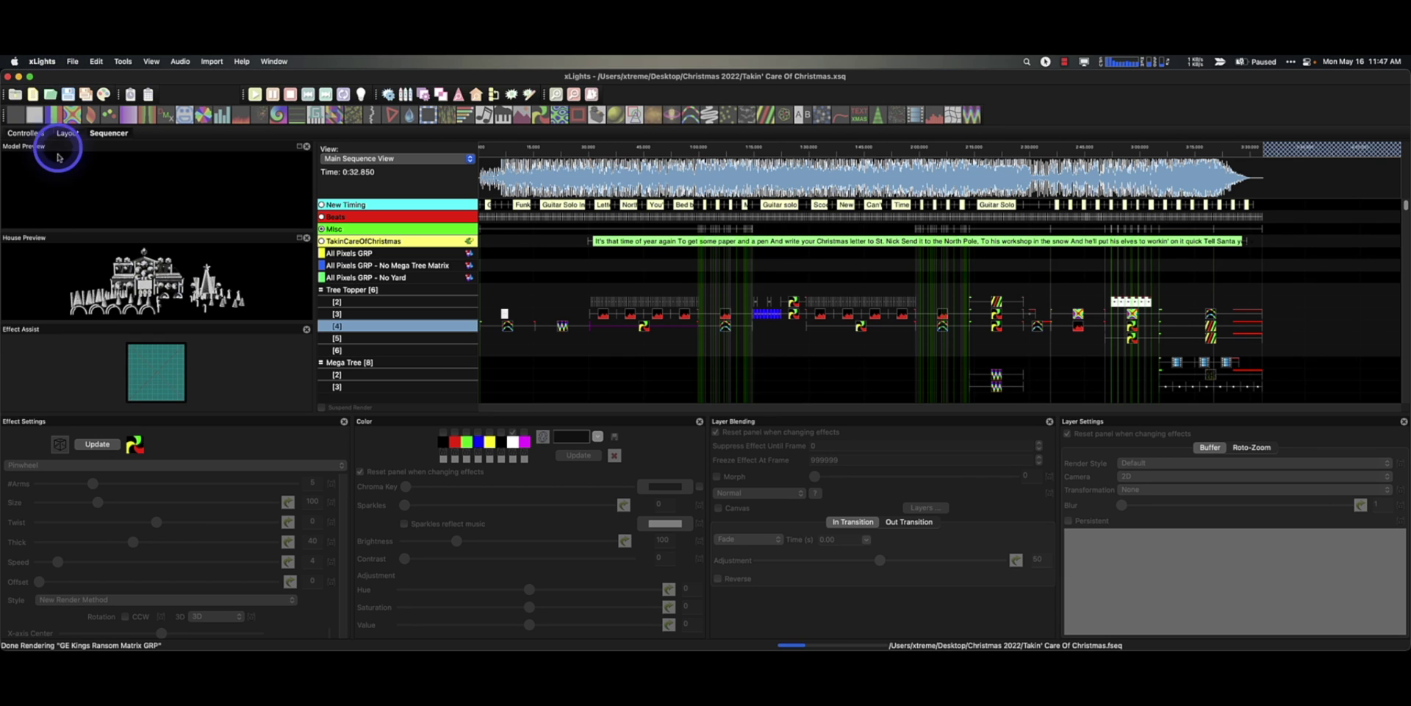
Visualise the F48 Secondary controller during the render and examine its pixel port assignments.
click(18, 136)
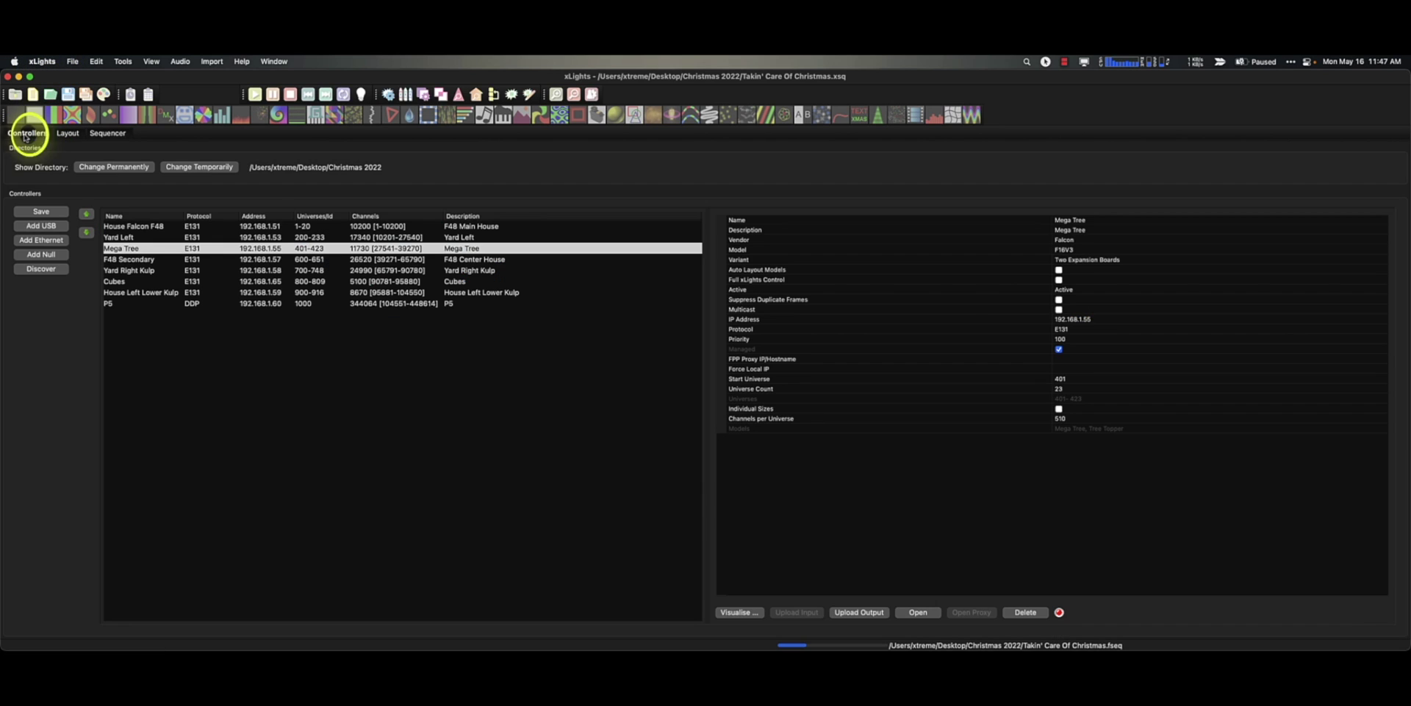
click(252, 260)
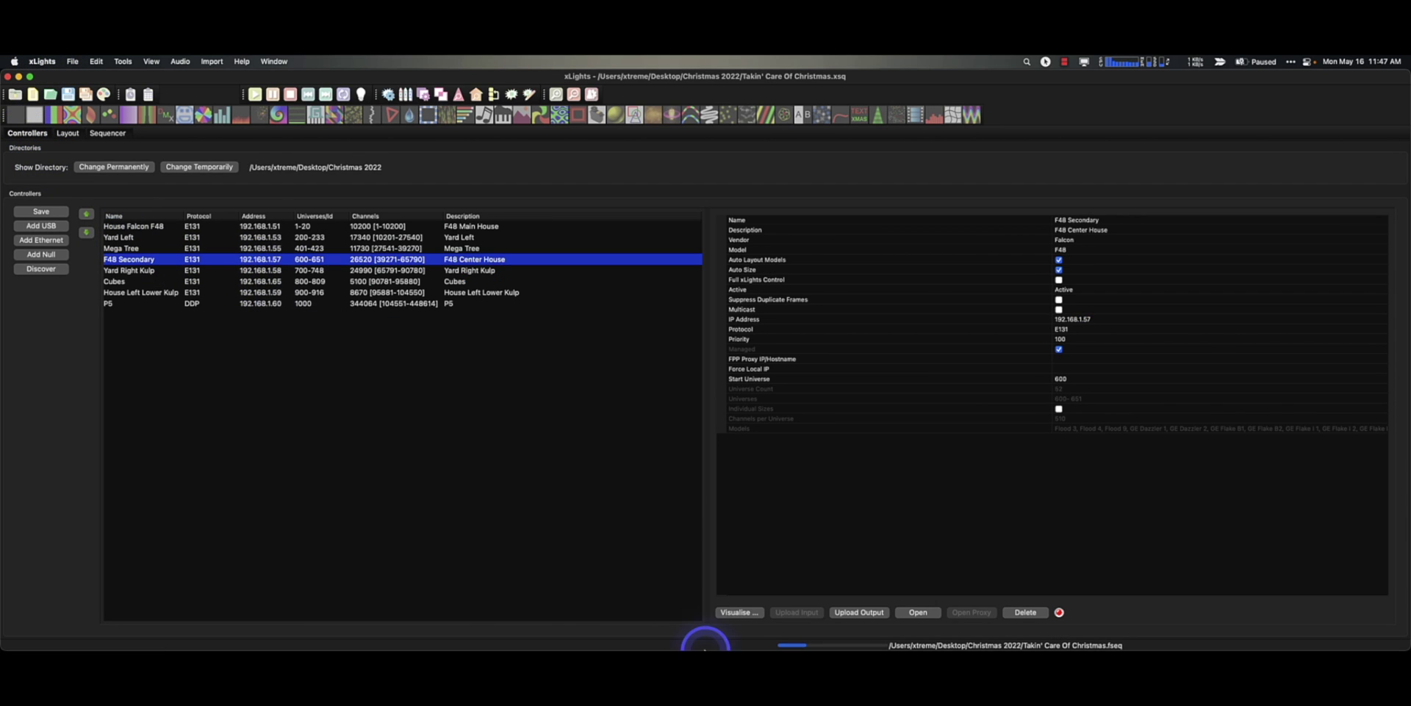
click(736, 612)
mouse_move(79, 644)
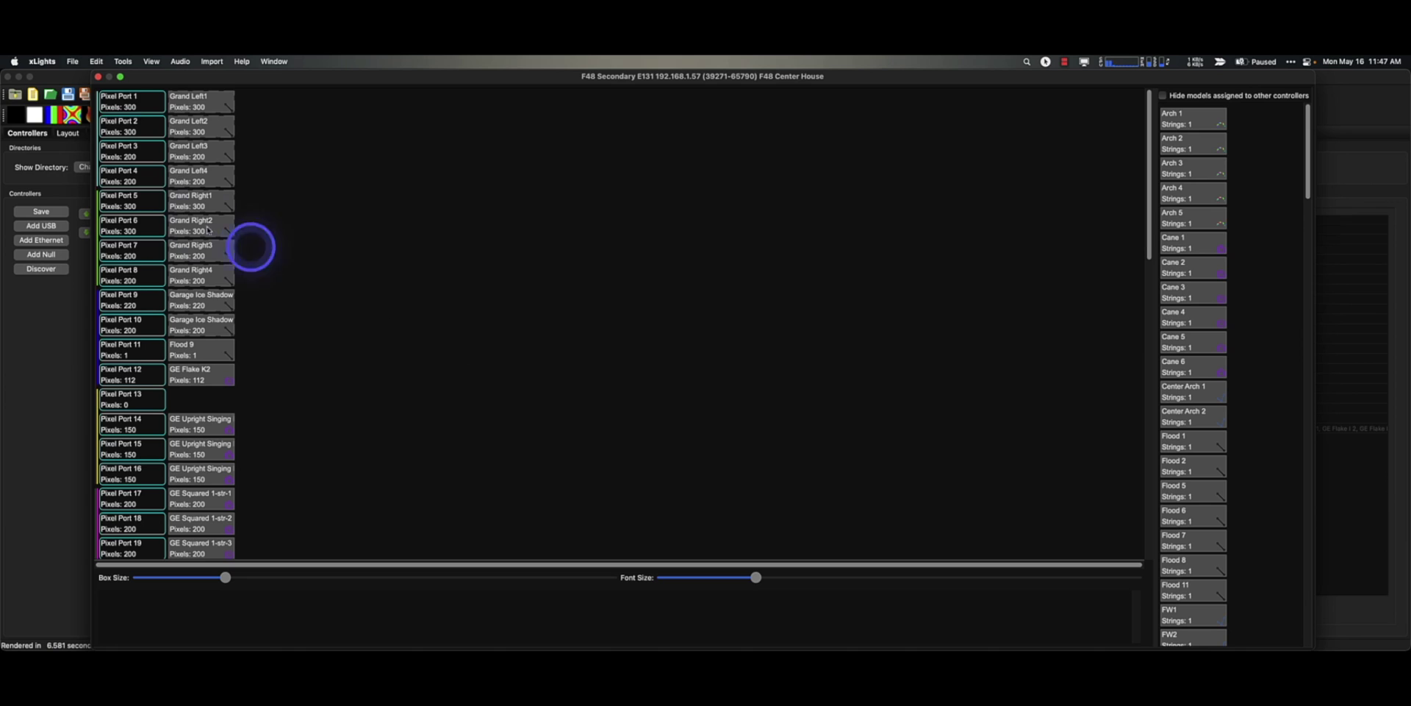
click(97, 77)
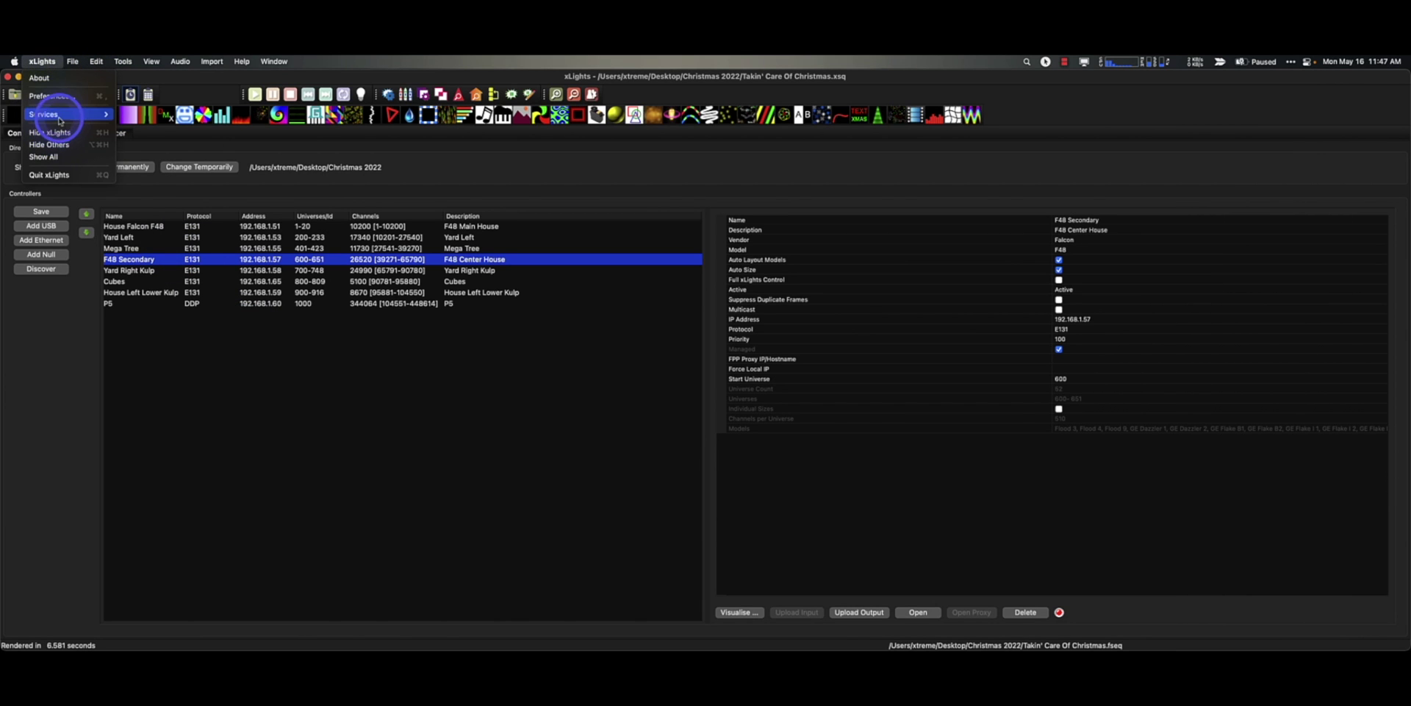
Review the Sequences settings in the application preferences, including the Render on Save option.
click(51, 95)
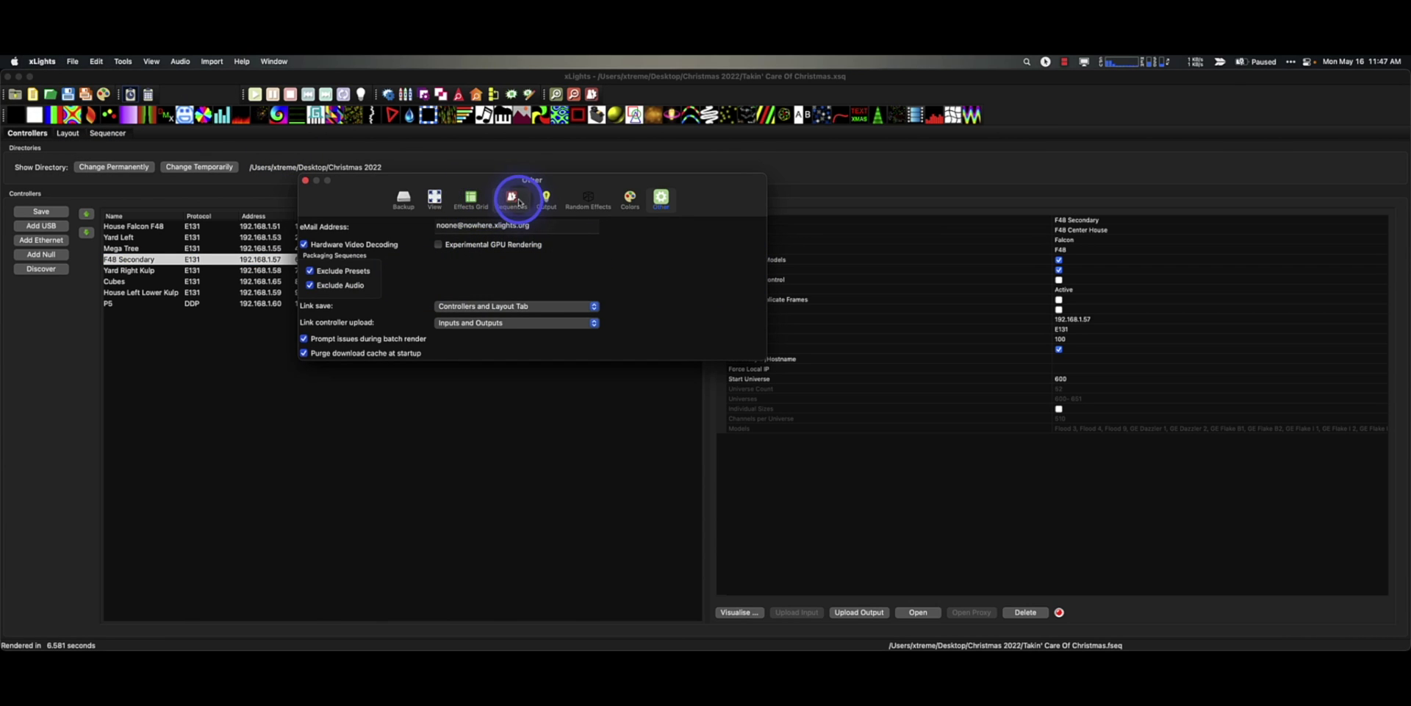
click(512, 199)
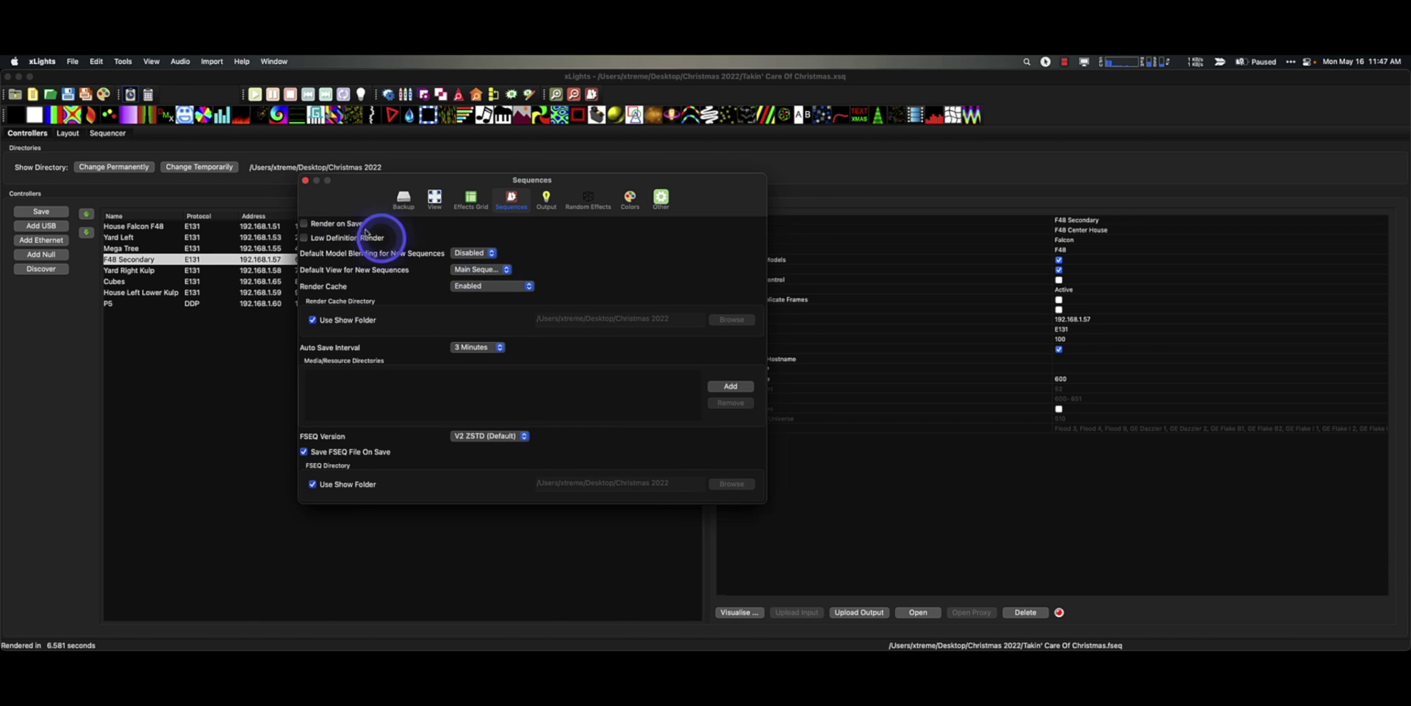
click(307, 182)
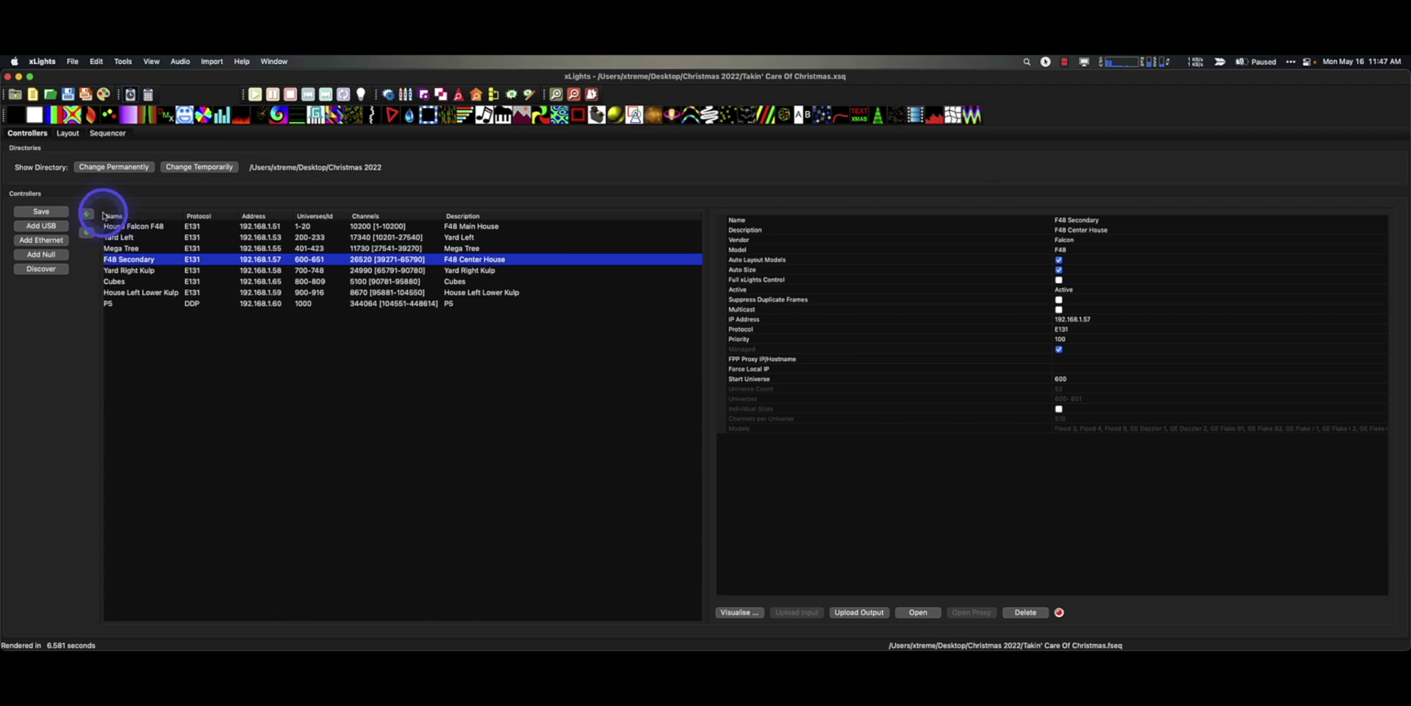
Inspect the full house display in the 3D layout from a different angle.
click(68, 133)
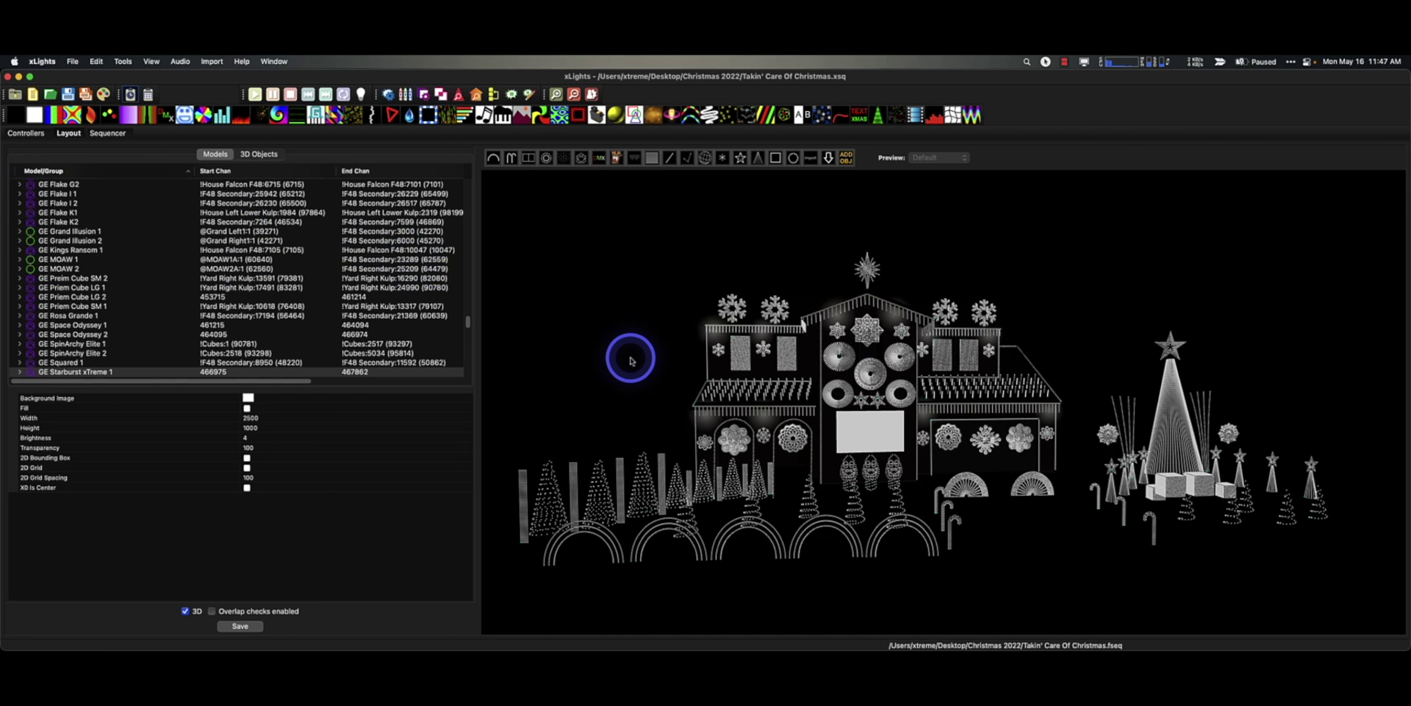
mouse_move(985, 536)
mouse_down()
mouse_move(1002, 552)
mouse_move(986, 548)
mouse_move(979, 580)
mouse_move(984, 527)
mouse_move(984, 541)
mouse_up()
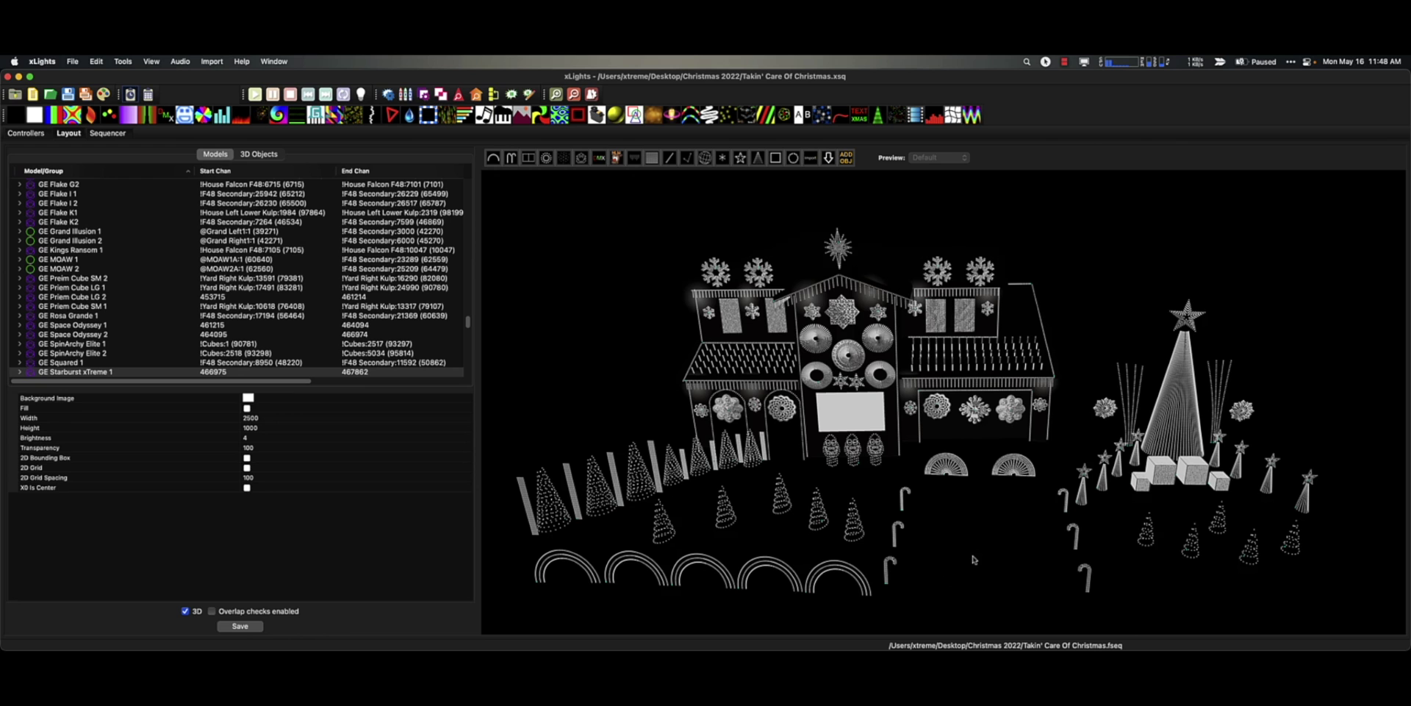
drag(961, 573, 977, 546)
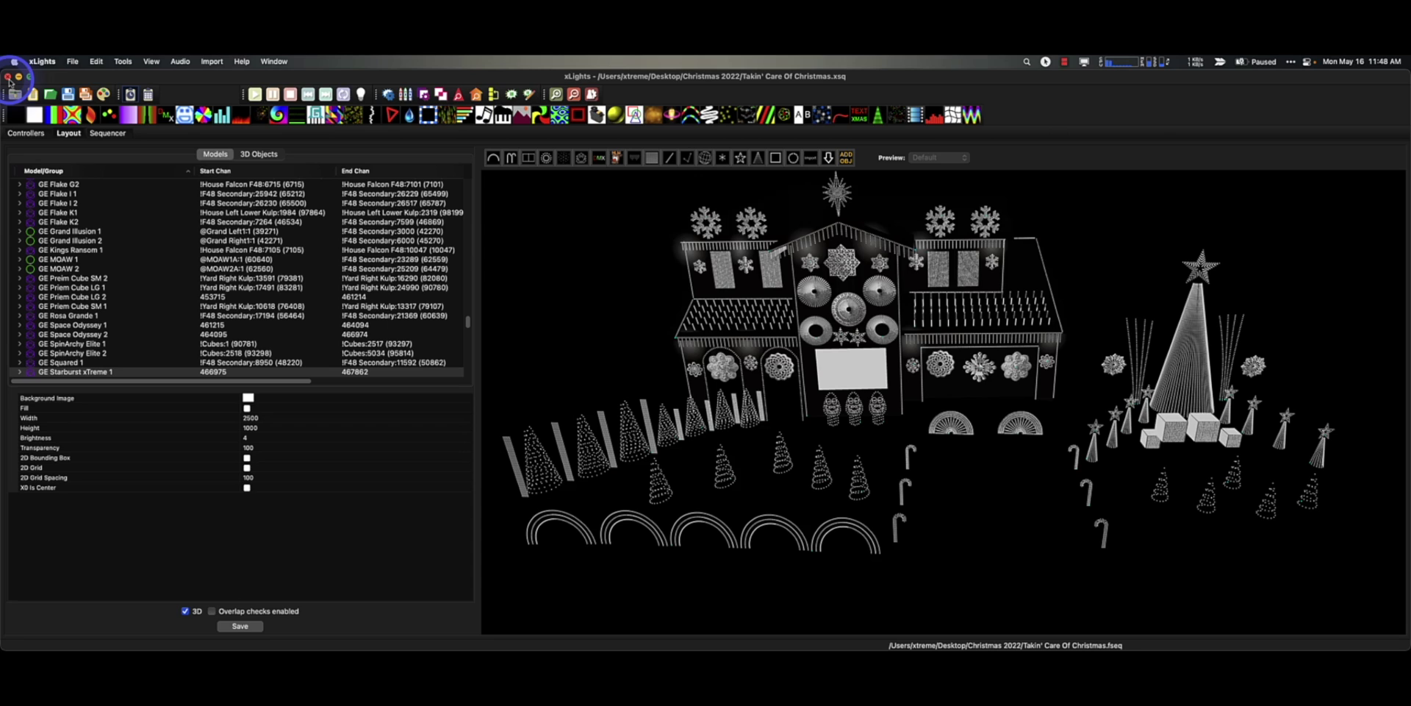
Quit xLights and launch it again.
click(42, 61)
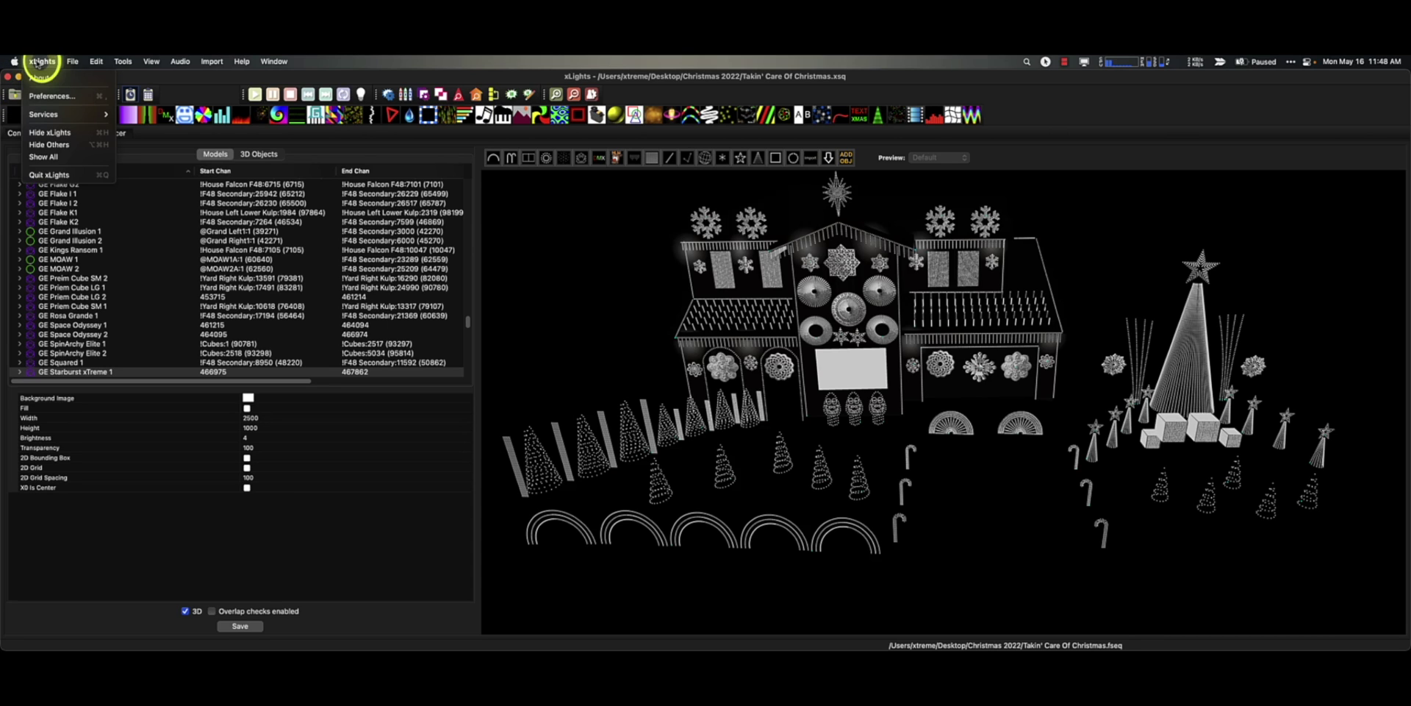
click(50, 175)
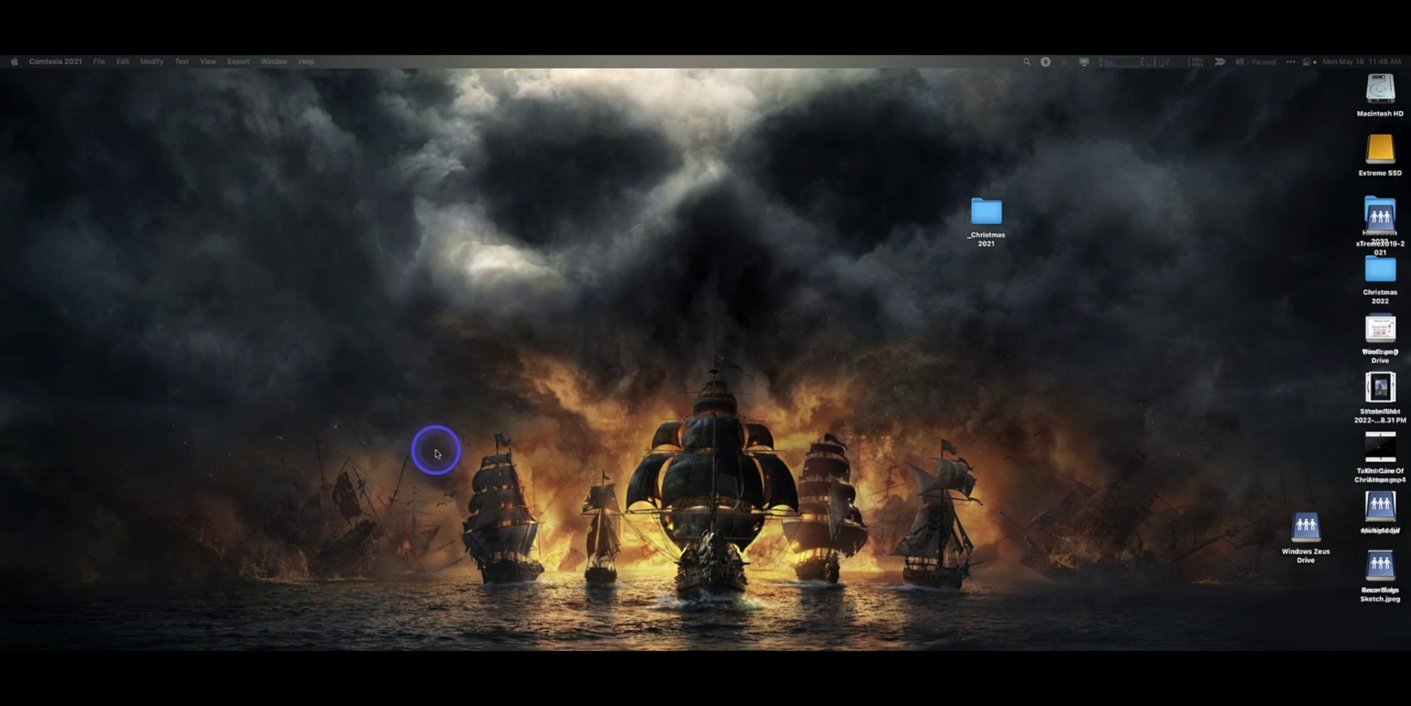
click(506, 635)
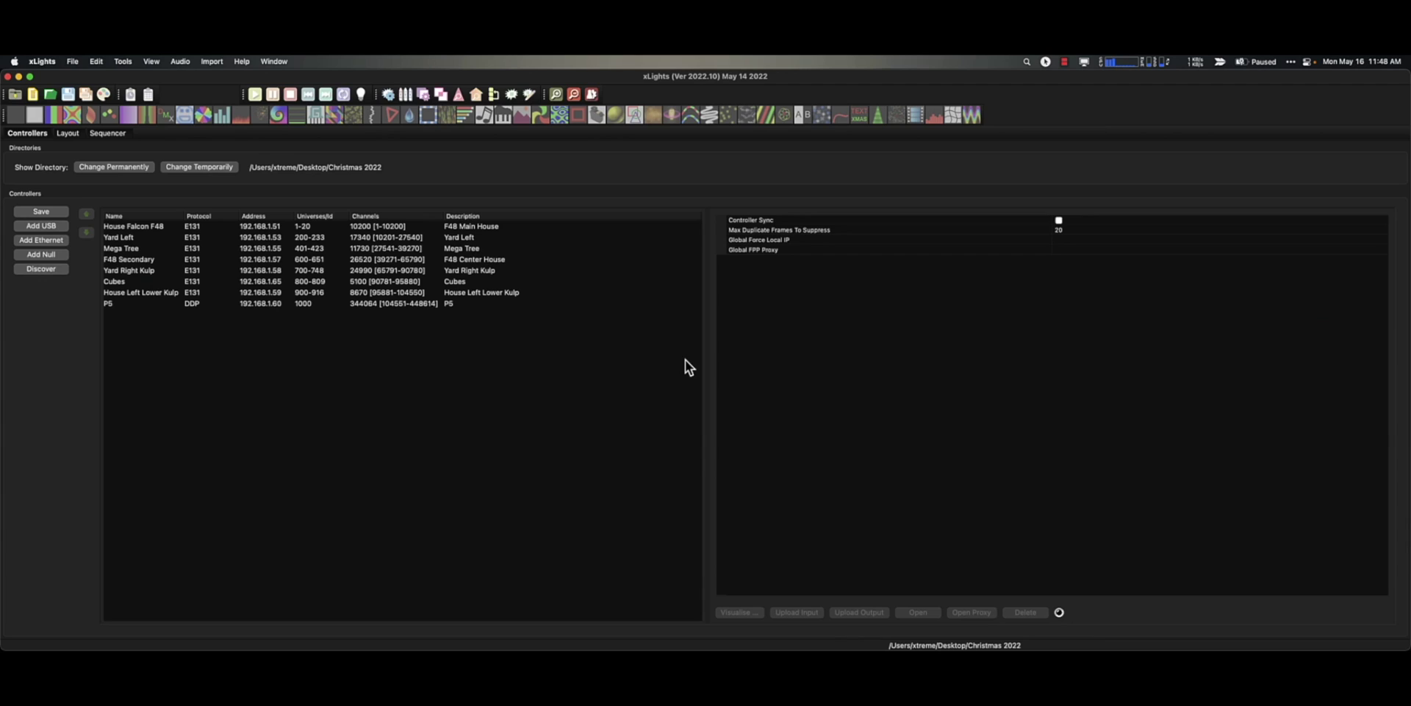
Open the sequence Takin' Care Of Christmas.xsq from the Christmas 2022 folder and check its load time.
click(52, 98)
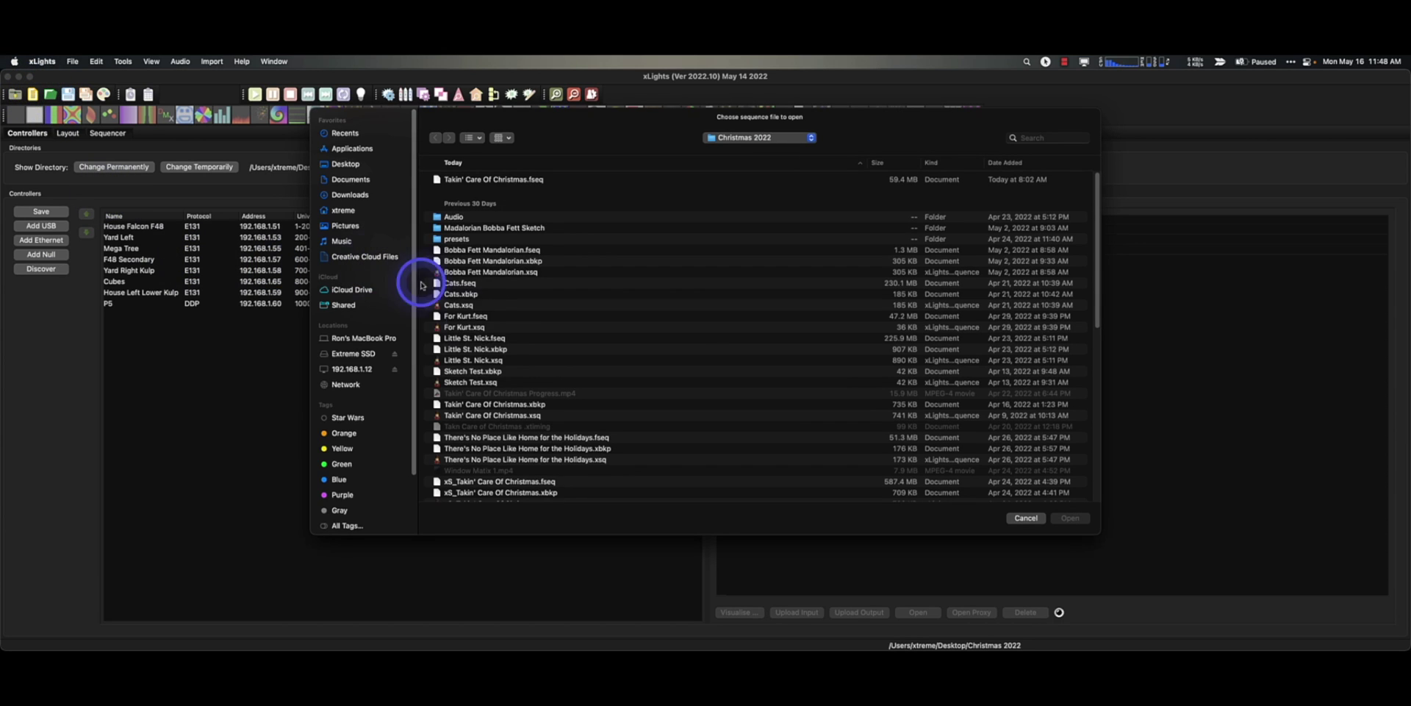
double_click(513, 416)
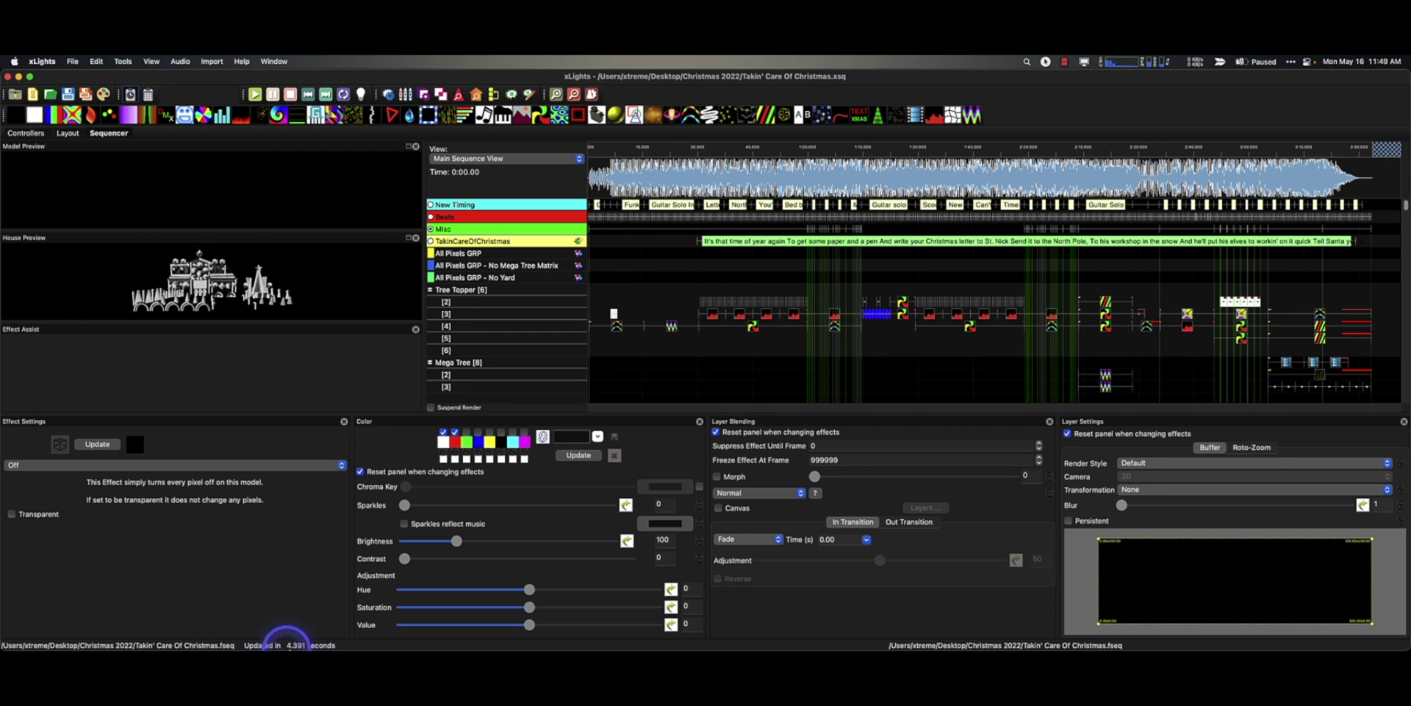
mouse_move(281, 645)
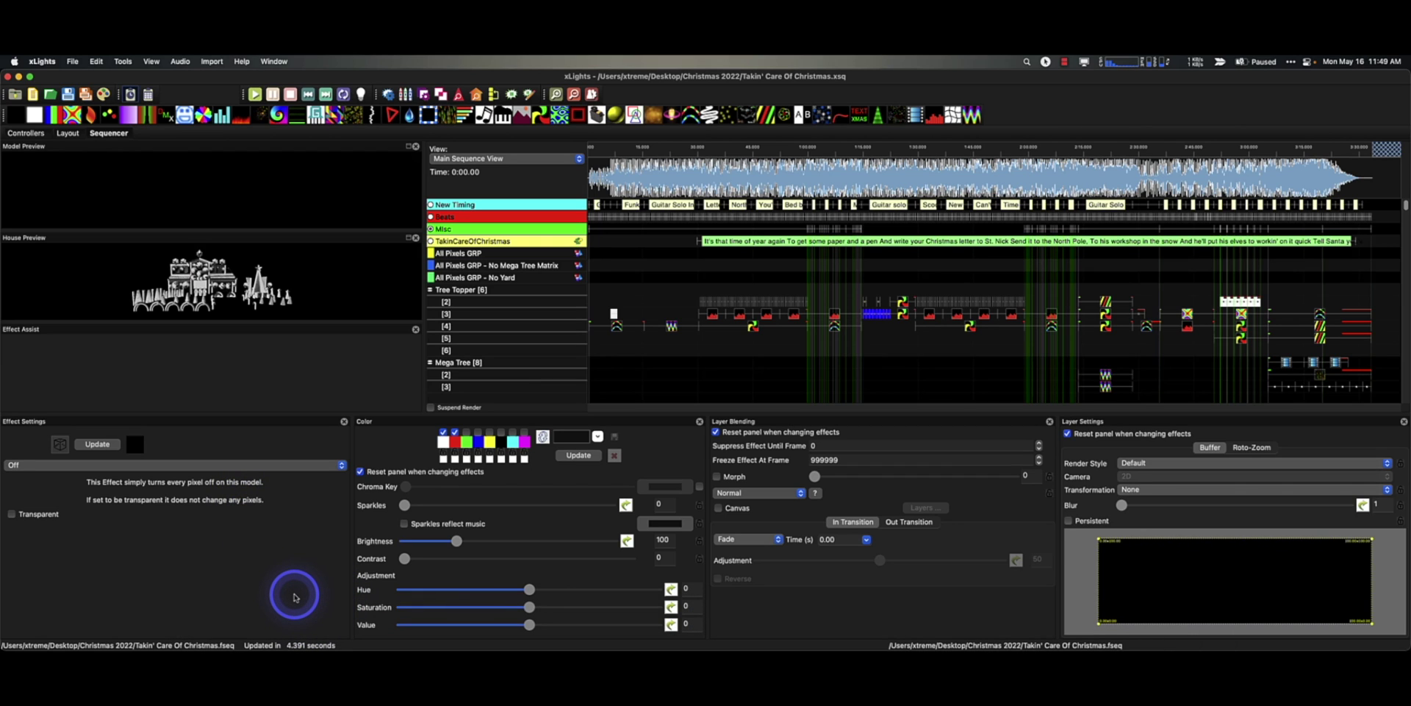
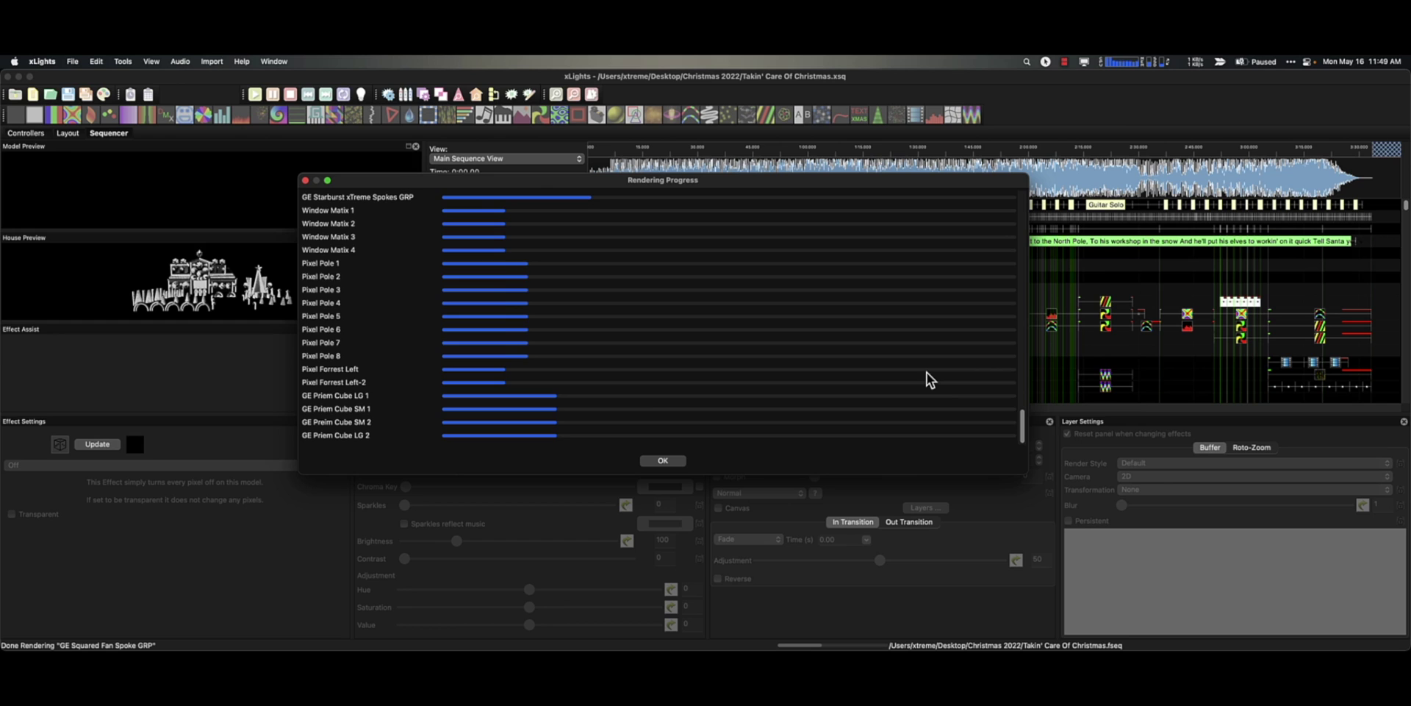
Close the rendering progress window and pick the fourth front-row arch in the 3D layout while the render runs.
click(657, 466)
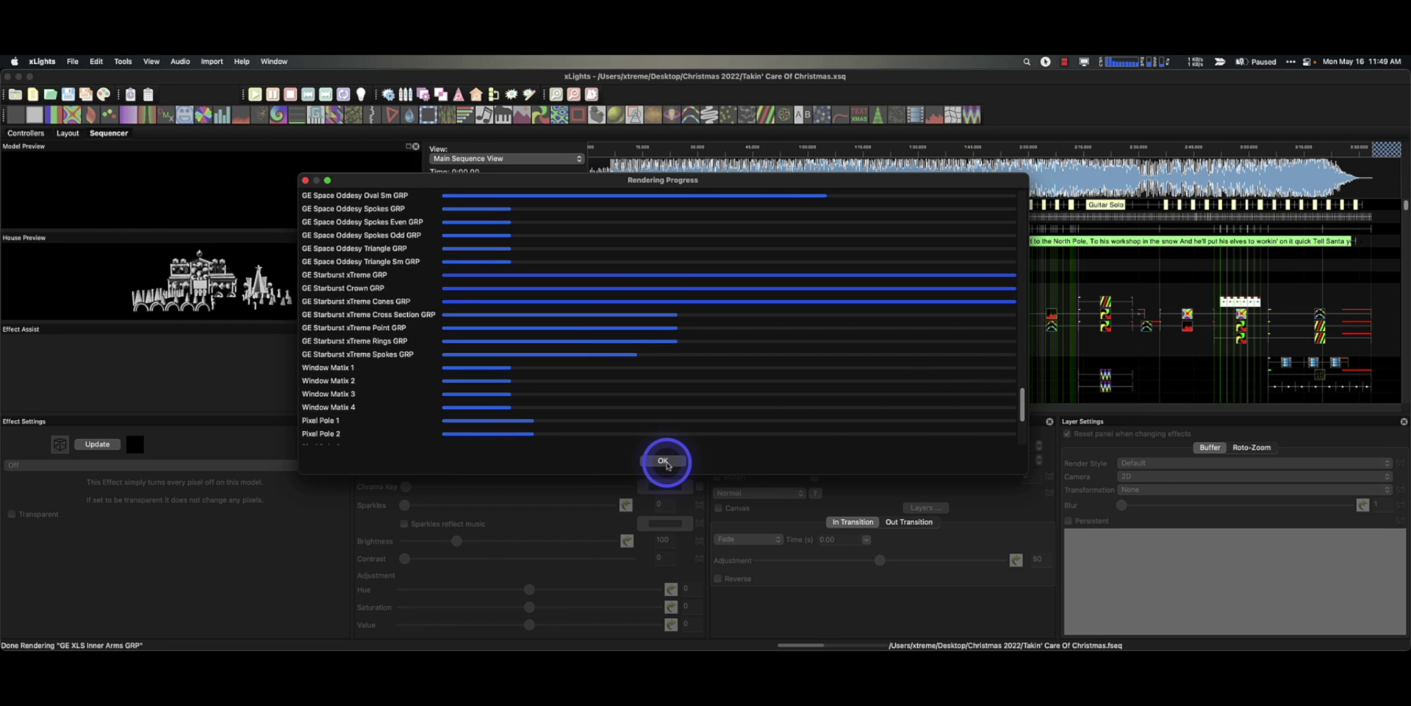
click(664, 463)
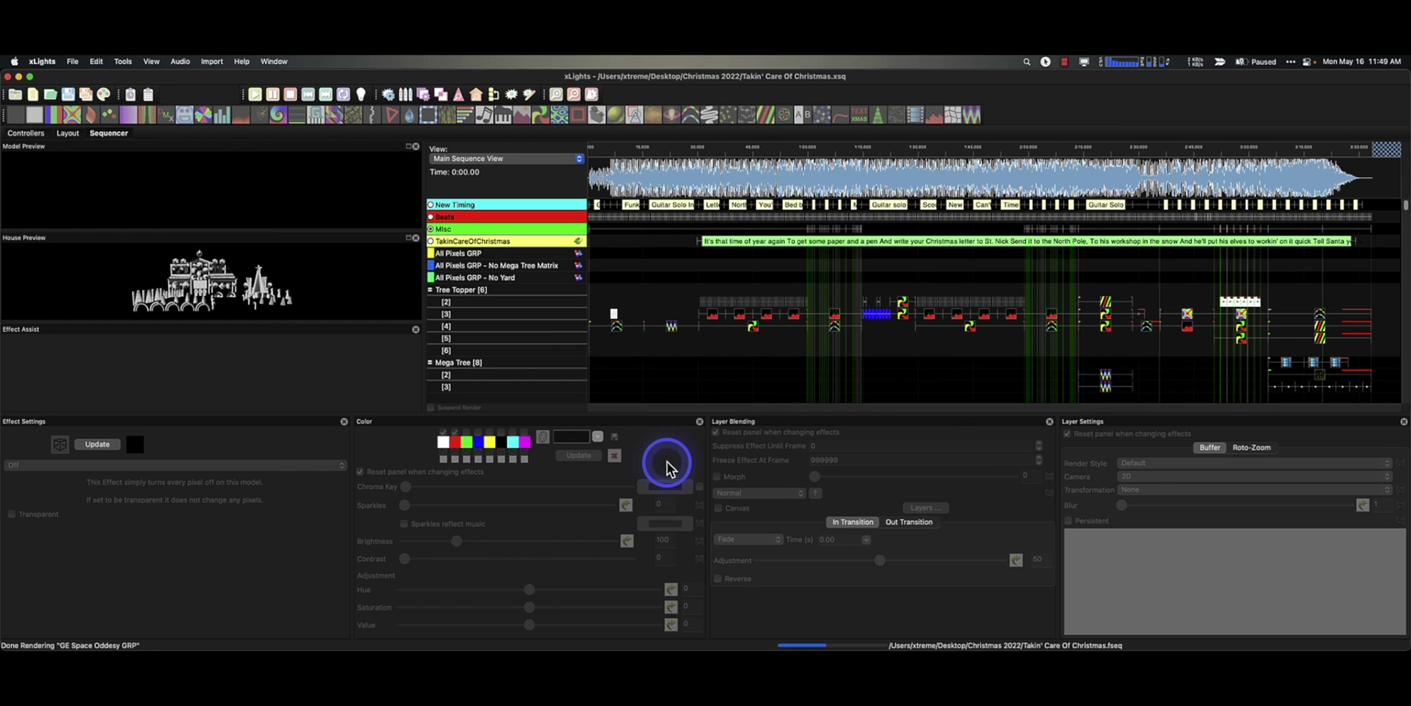
click(68, 133)
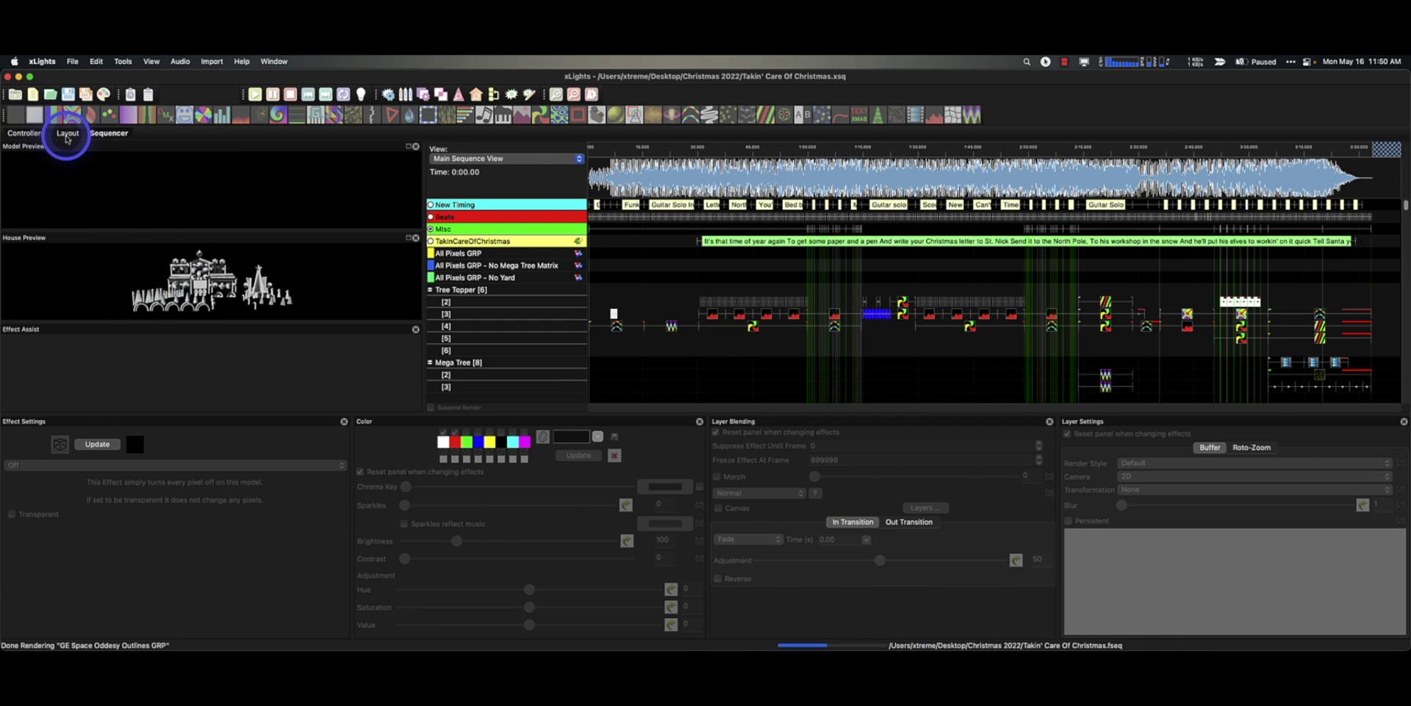
click(775, 571)
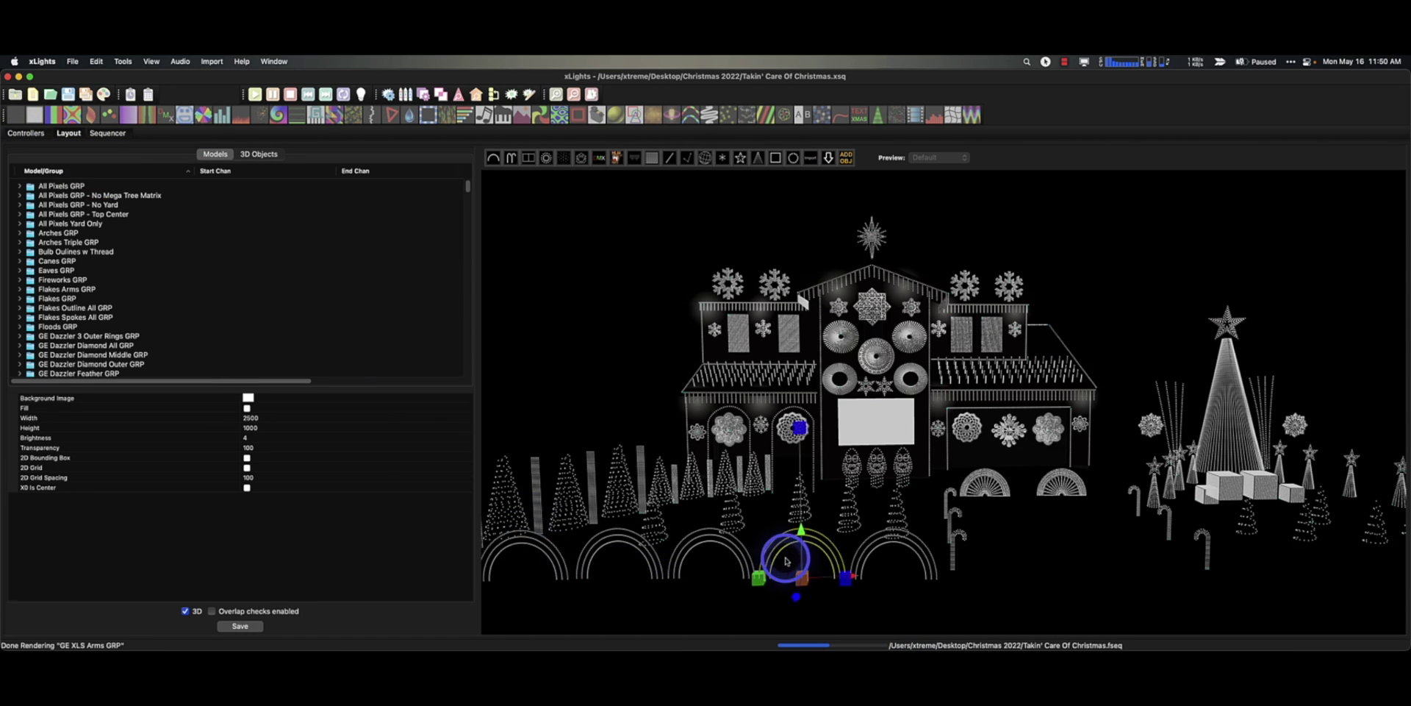
Move the fourth front-row arch up slightly in the 3D layout and undo the move.
drag(803, 534, 806, 493)
key(super+z)
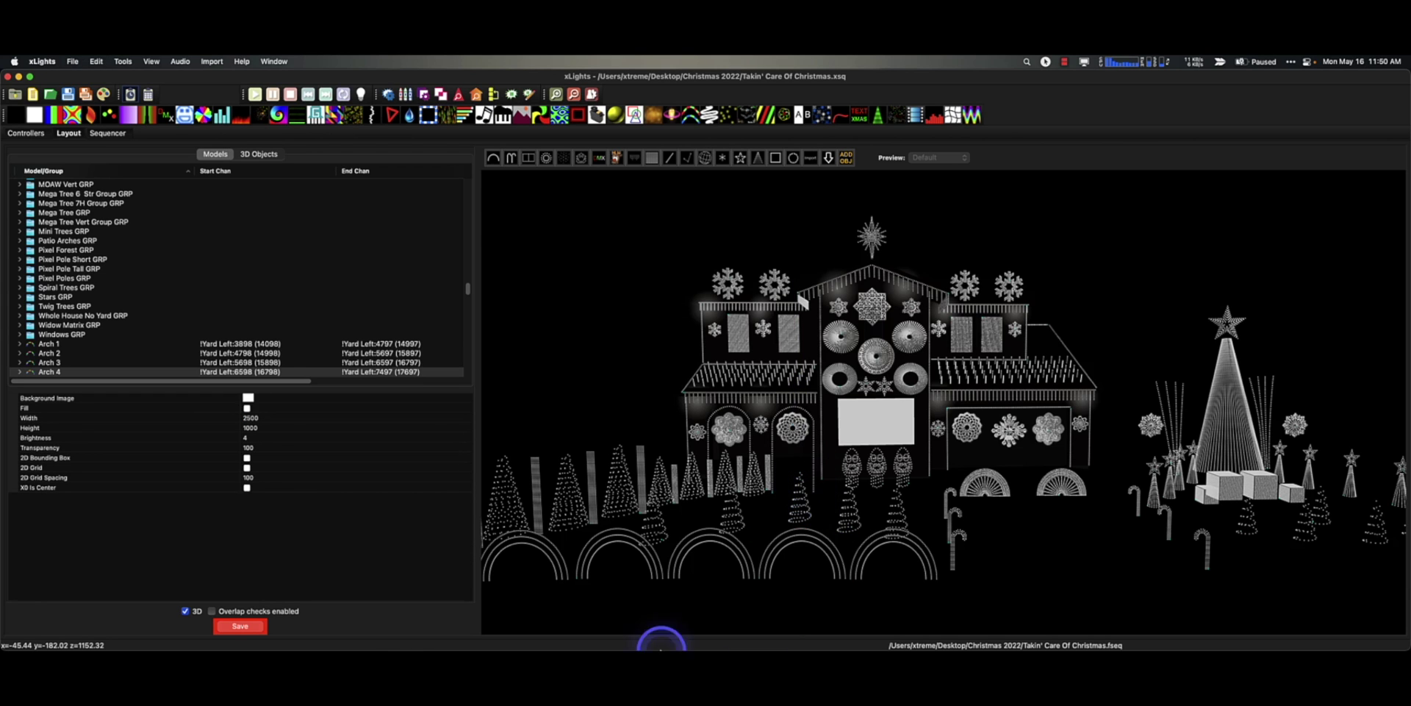
Check how quickly the sequencer, layout and controllers views switch, and save the show setup from the controllers view.
click(109, 146)
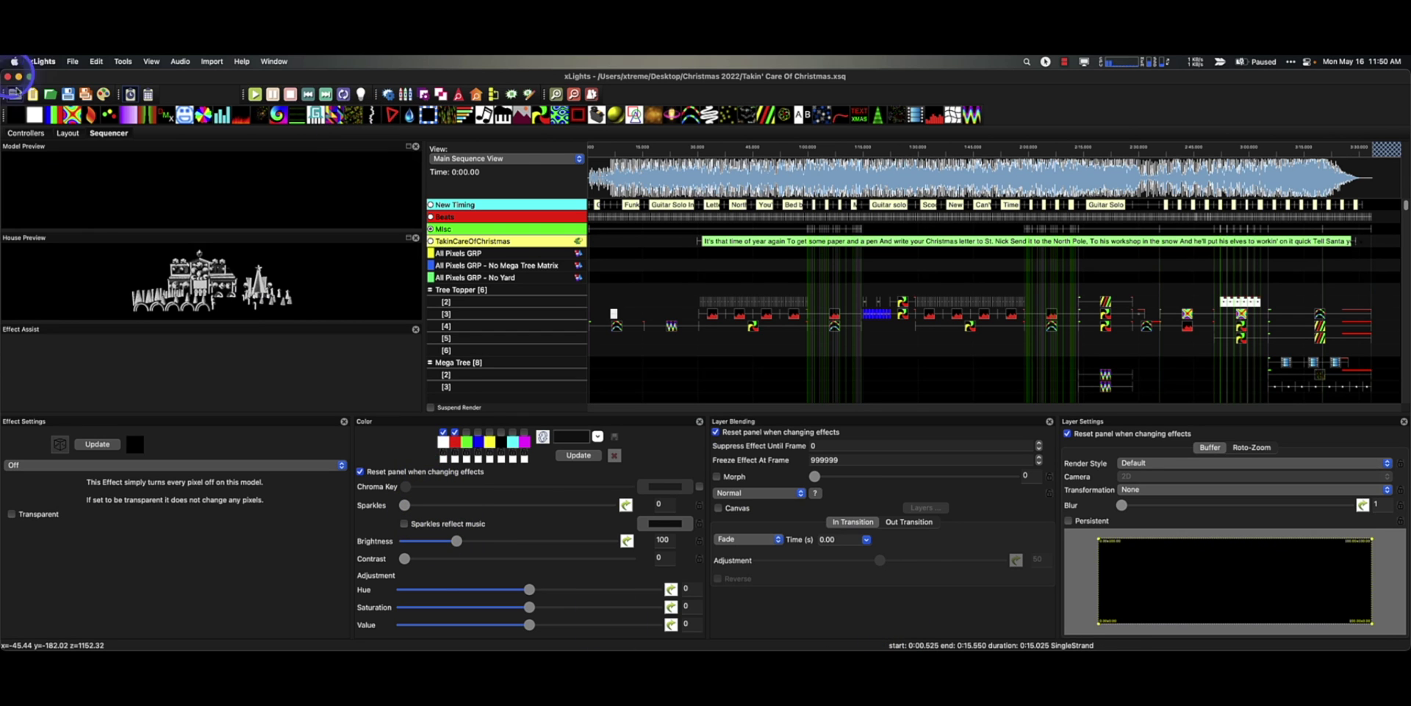
click(70, 134)
click(27, 134)
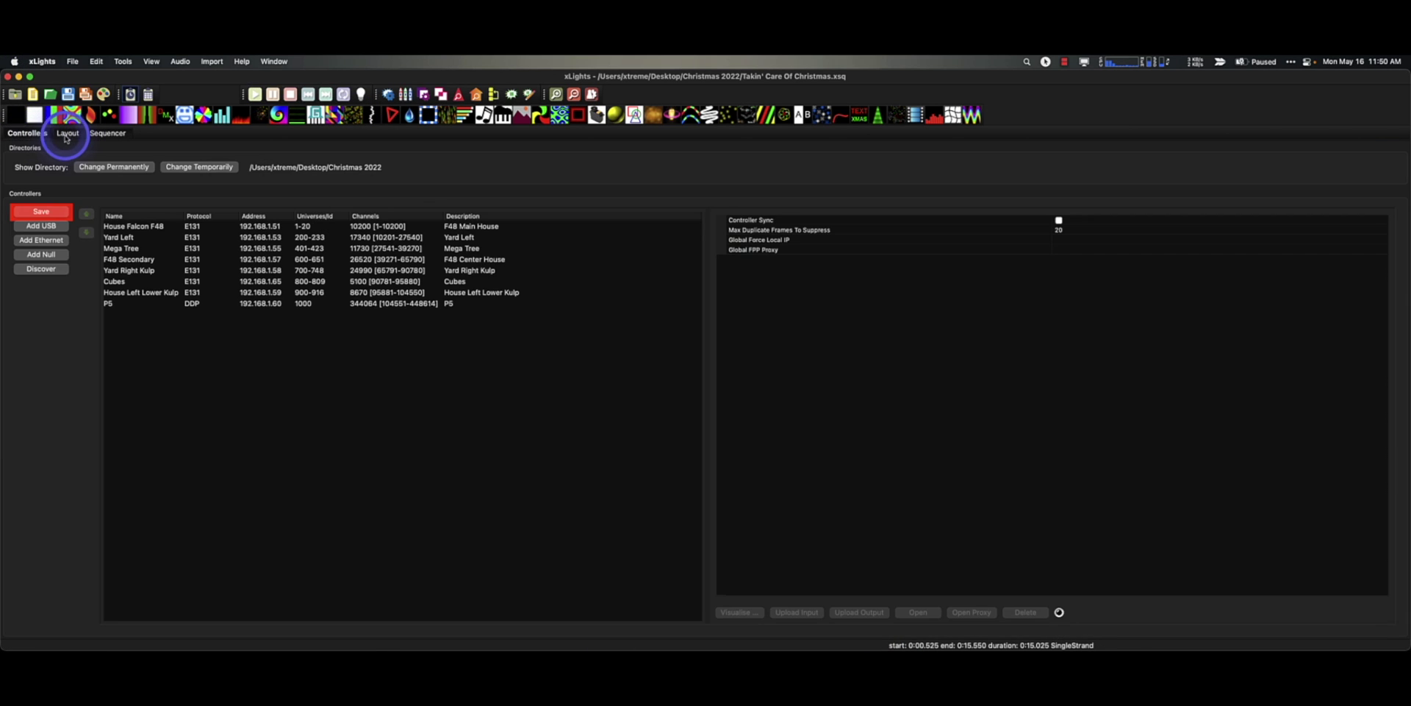
click(57, 213)
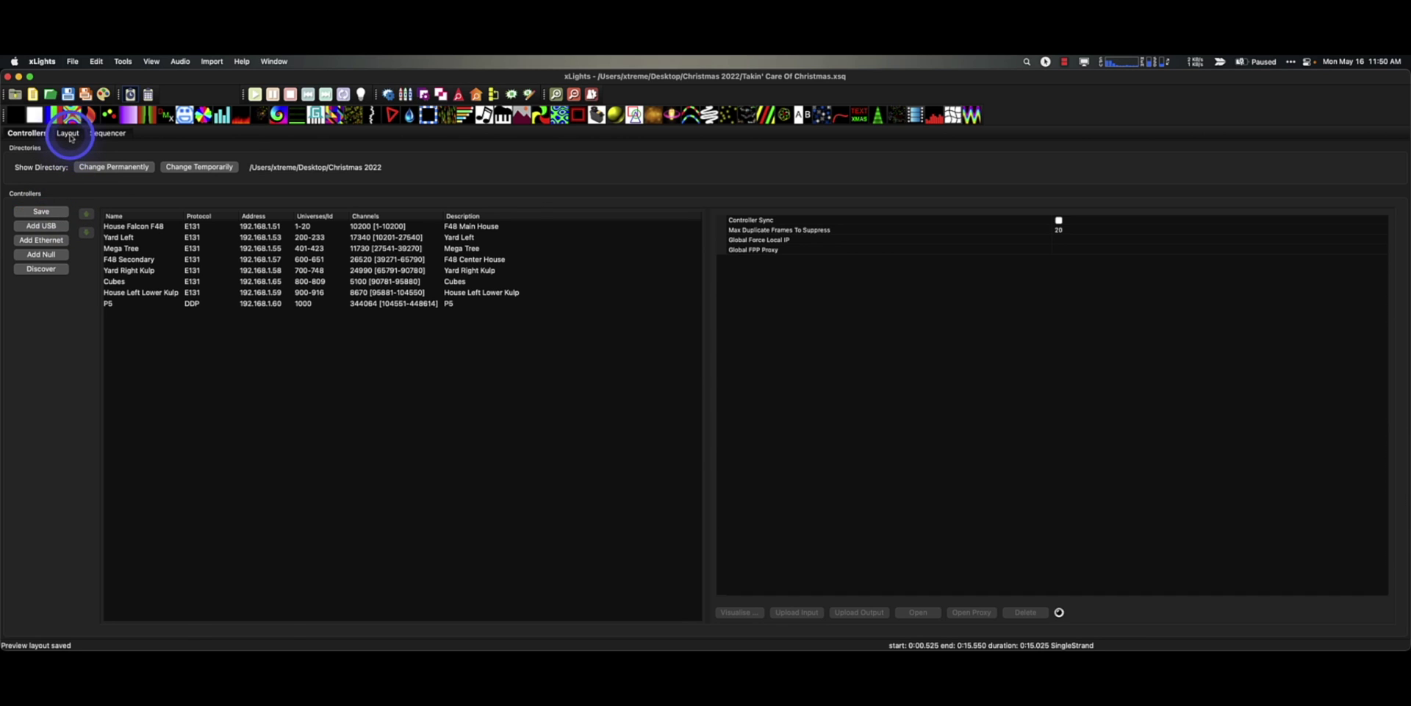
Re-render the sequence from the sequencer and show the per-model render progress in a widened progress window.
click(66, 134)
click(103, 133)
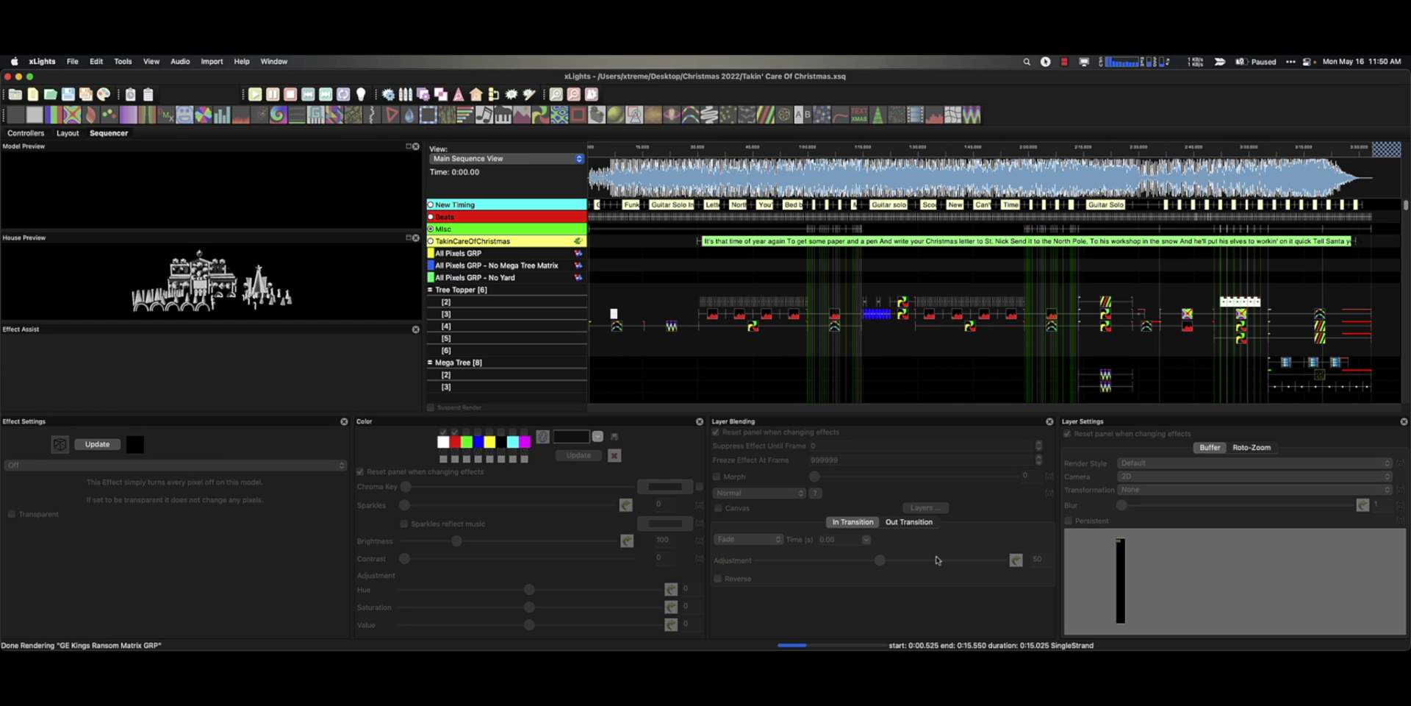
click(866, 560)
click(853, 641)
click(853, 644)
drag(434, 392, 1276, 483)
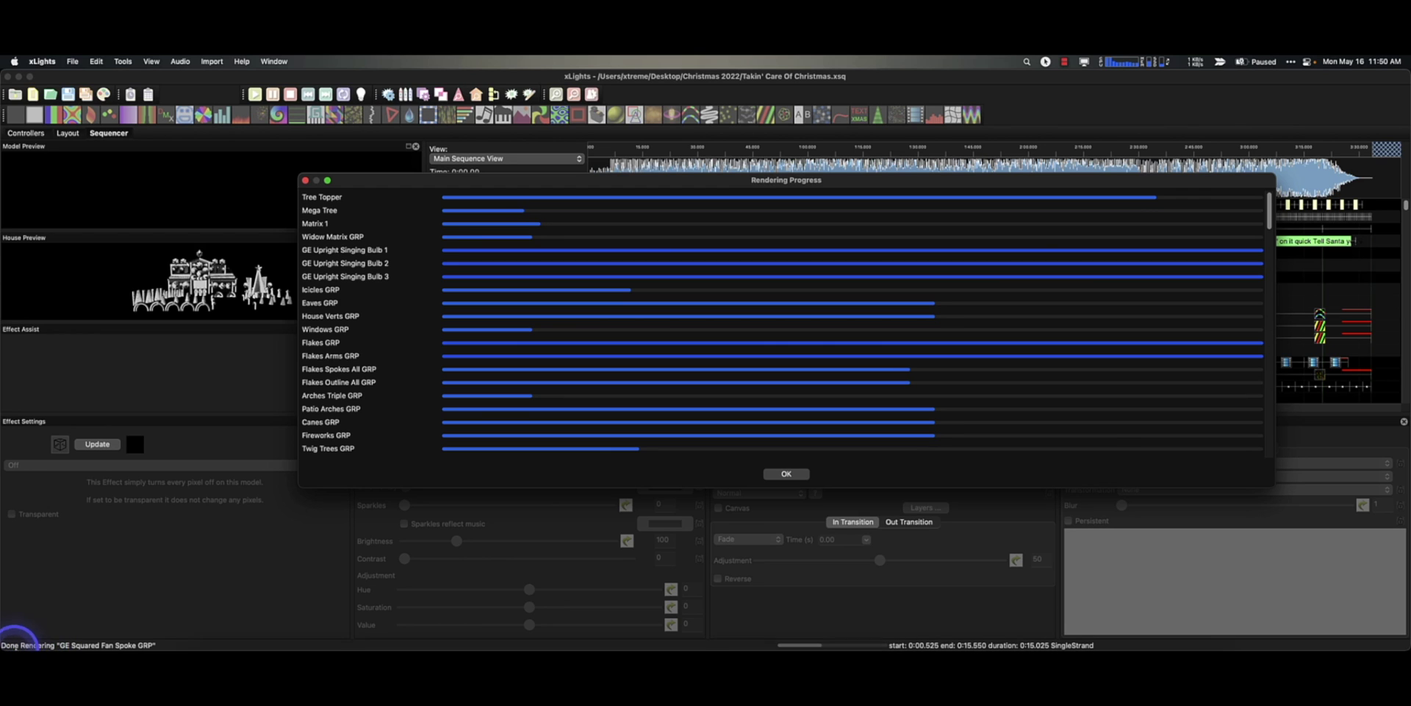
Watch the render progress and look through the whole model group list until the render ends.
mouse_move(36, 646)
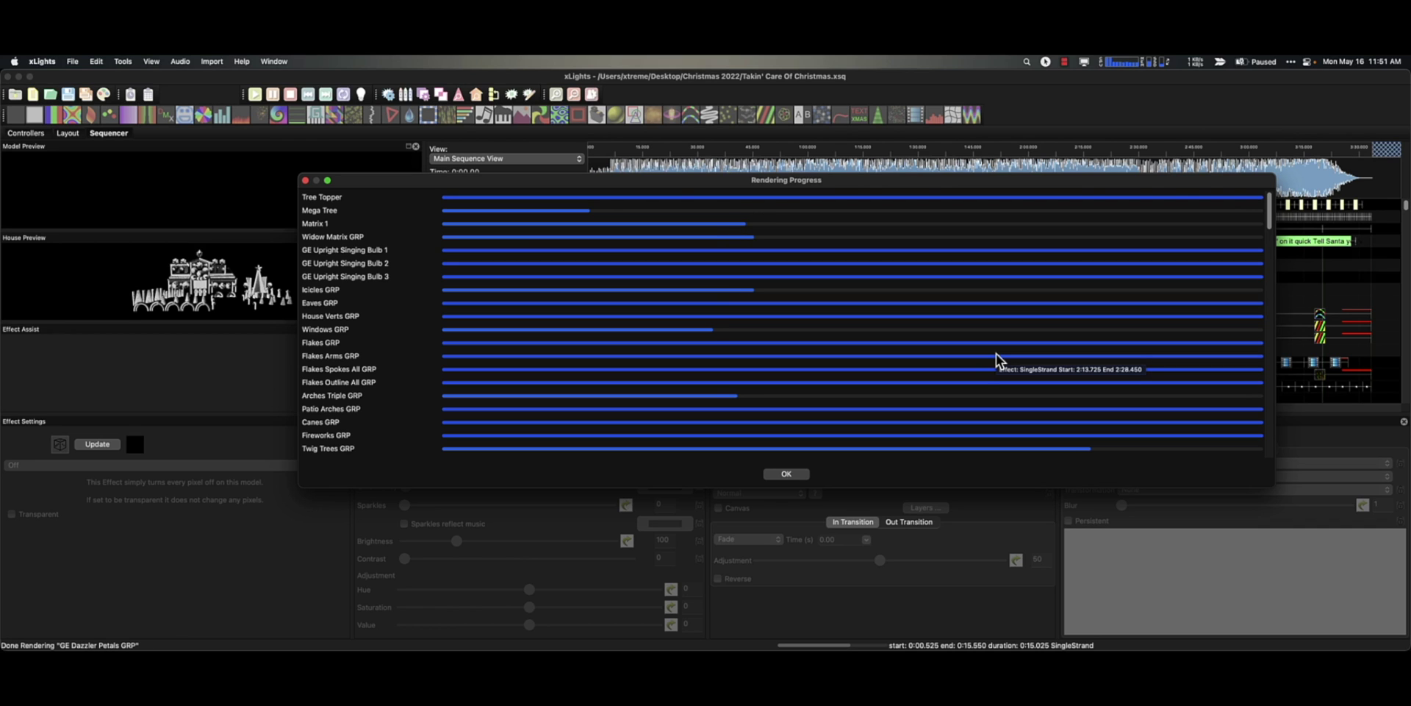
mouse_move(699, 641)
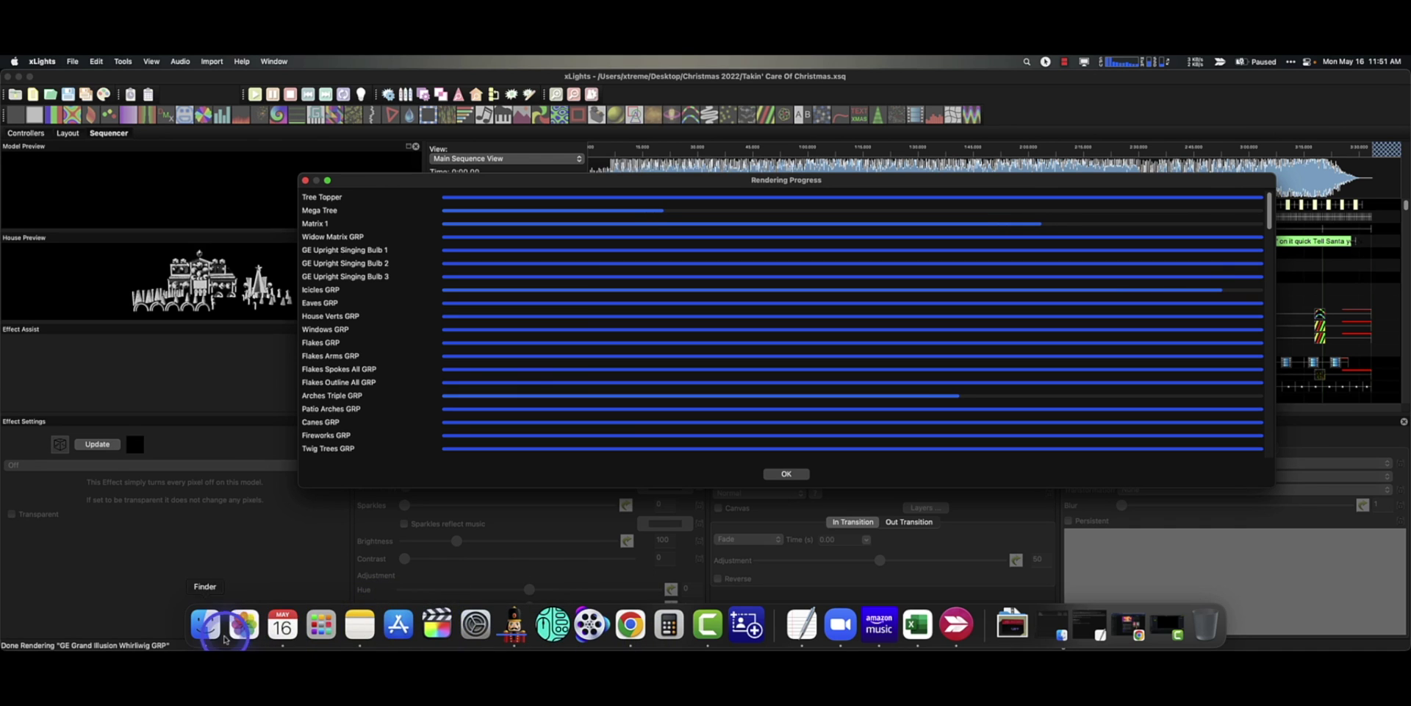
click(408, 629)
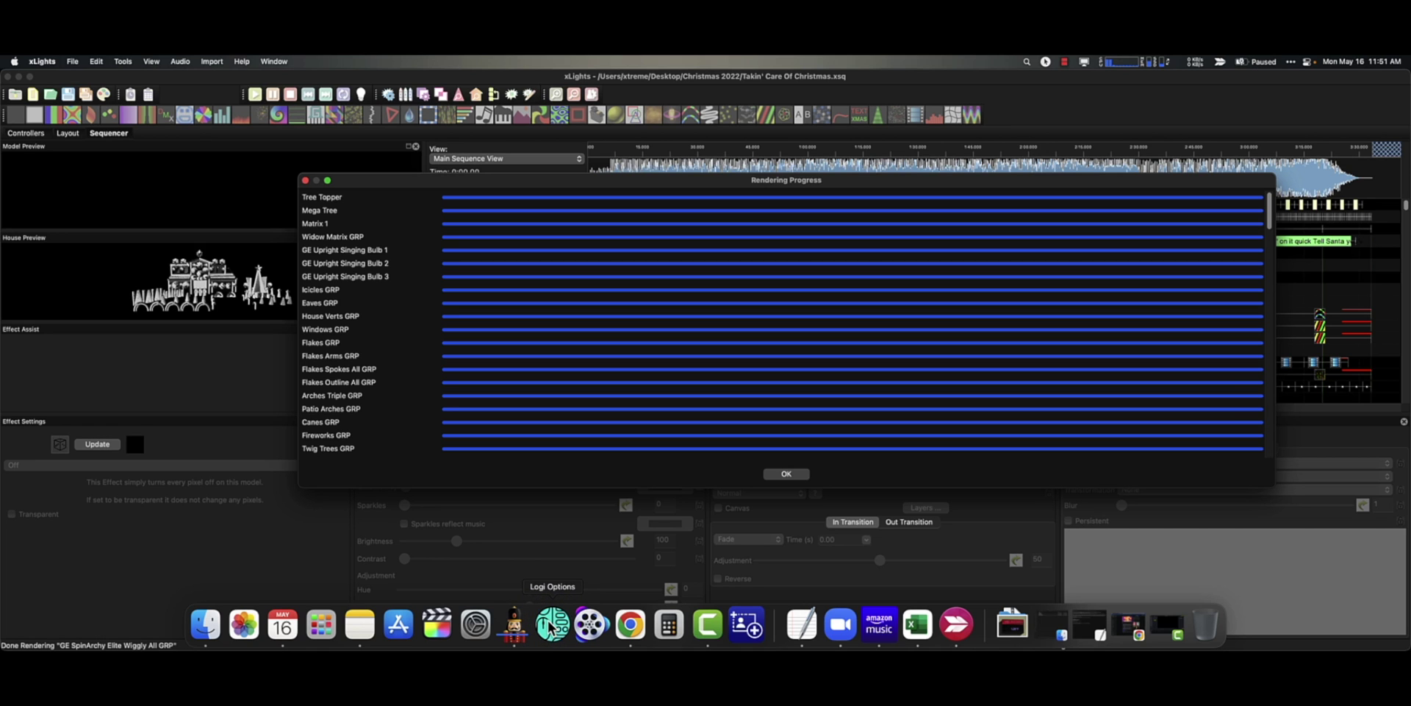
scroll(1120, 314, down, 5)
scroll(1121, 315, down, 8)
scroll(1125, 341, down, 5)
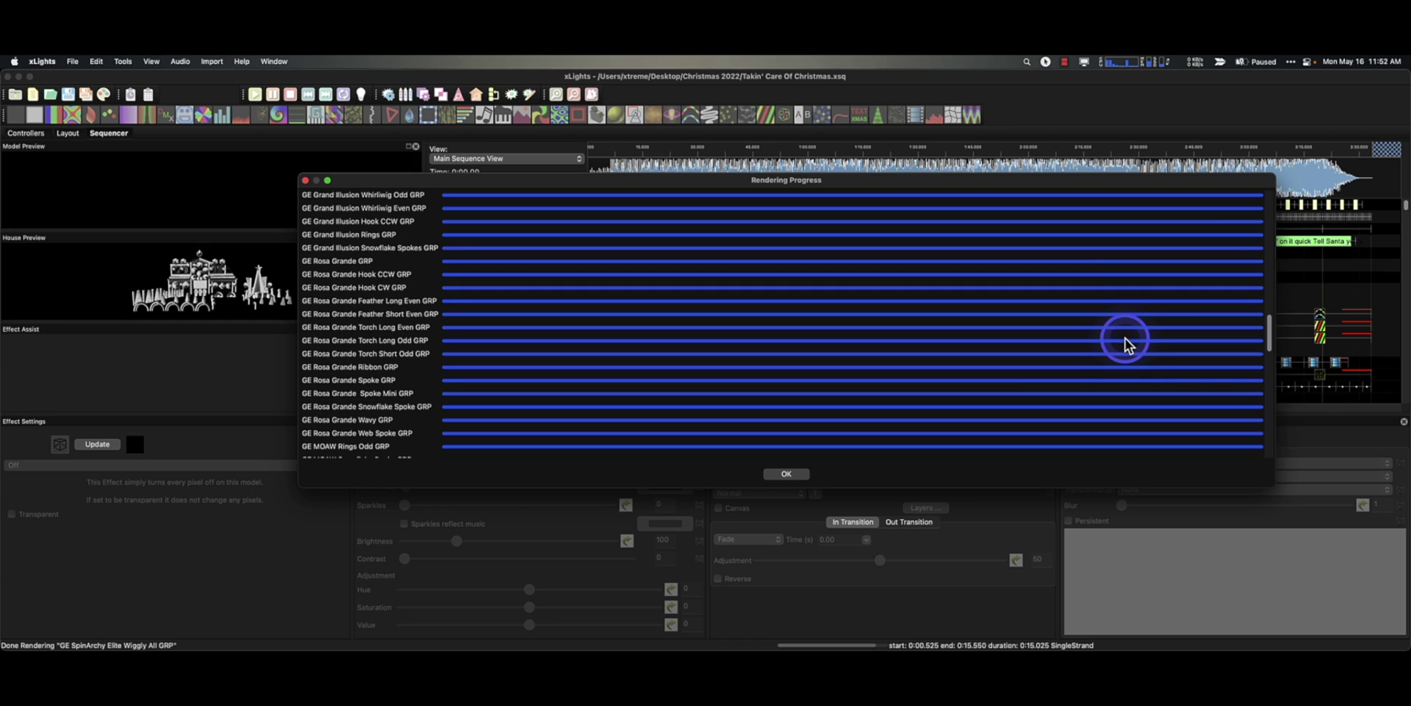
scroll(1126, 338, down, 3)
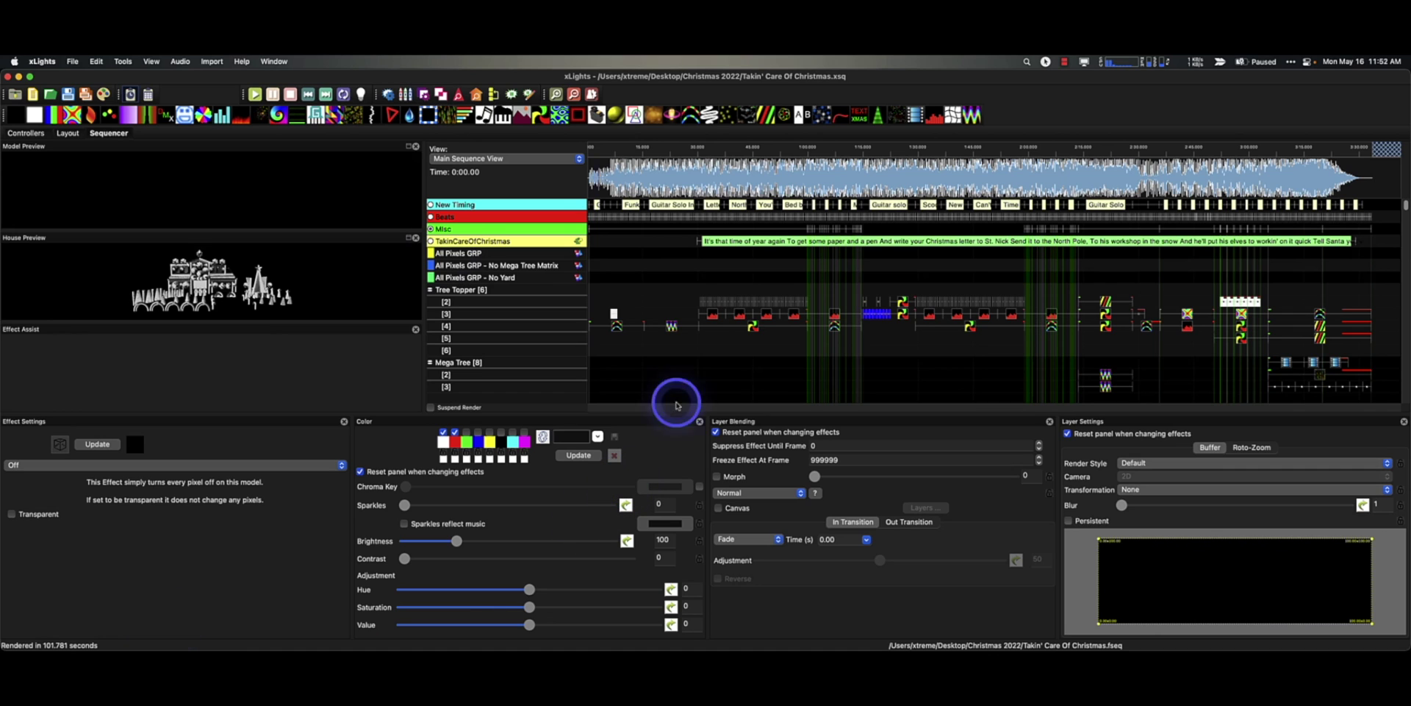
Turn off Hardware Video Decoding in the Other preferences and close the preferences.
click(43, 62)
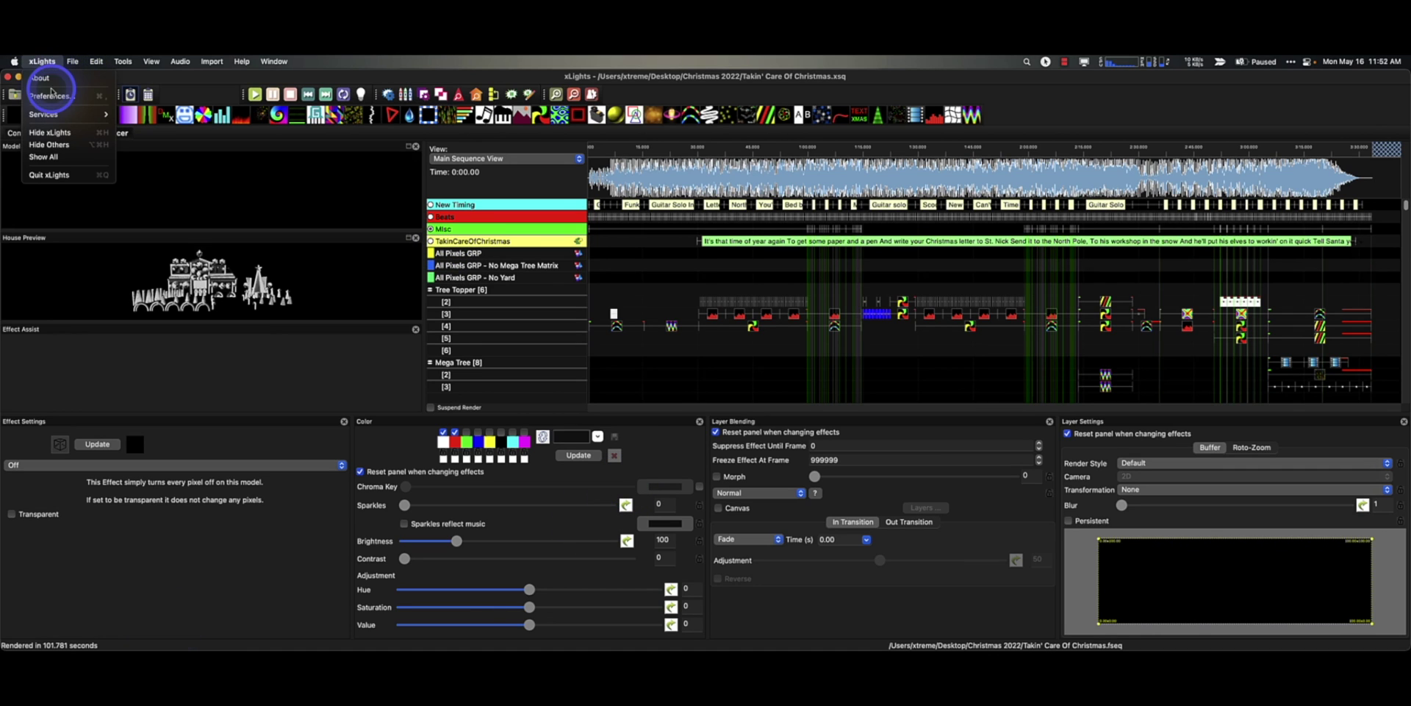
click(43, 62)
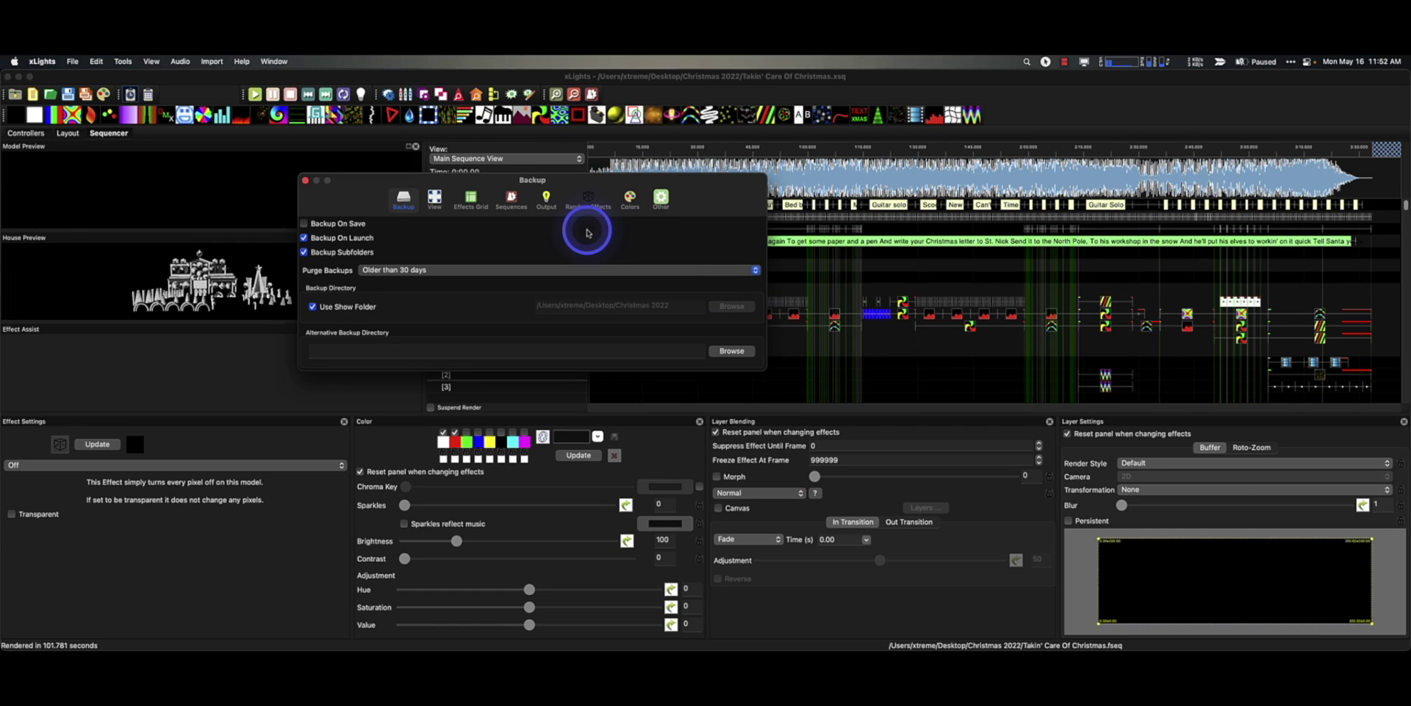
click(660, 198)
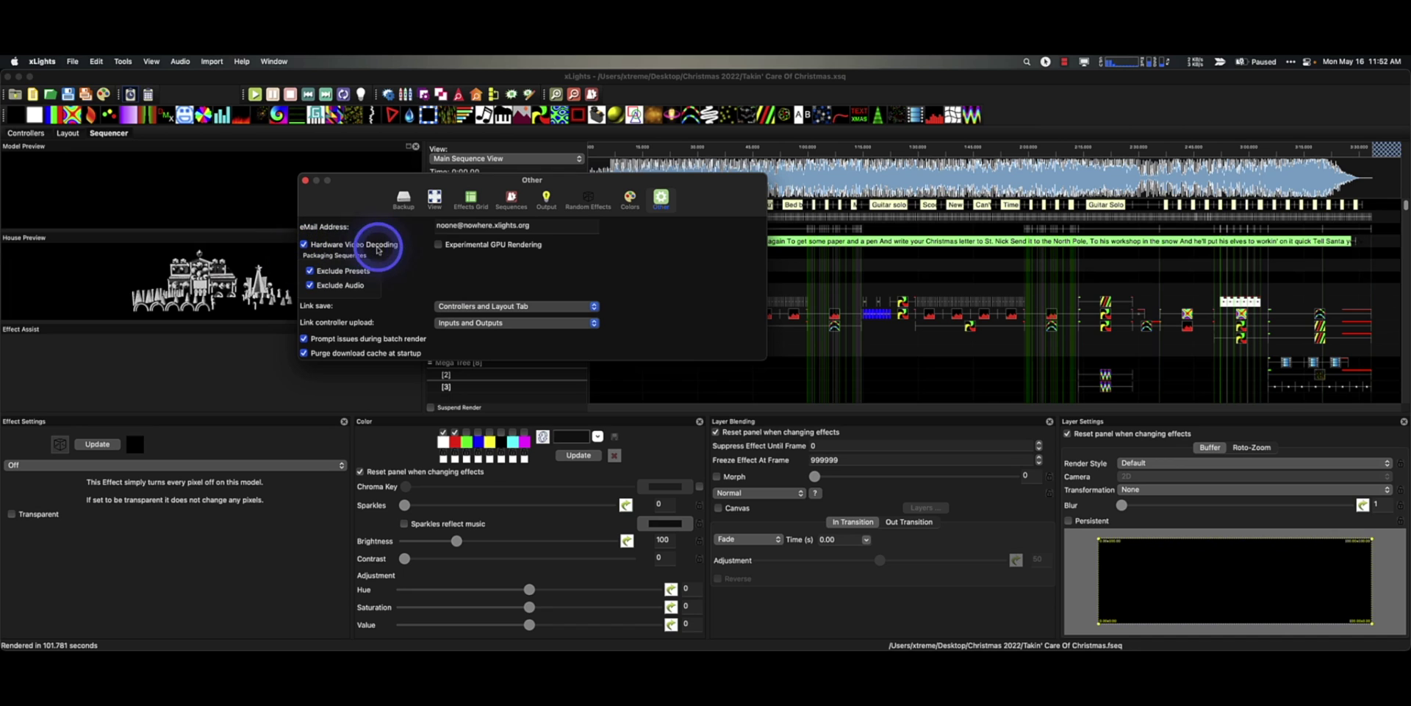
click(304, 244)
click(305, 181)
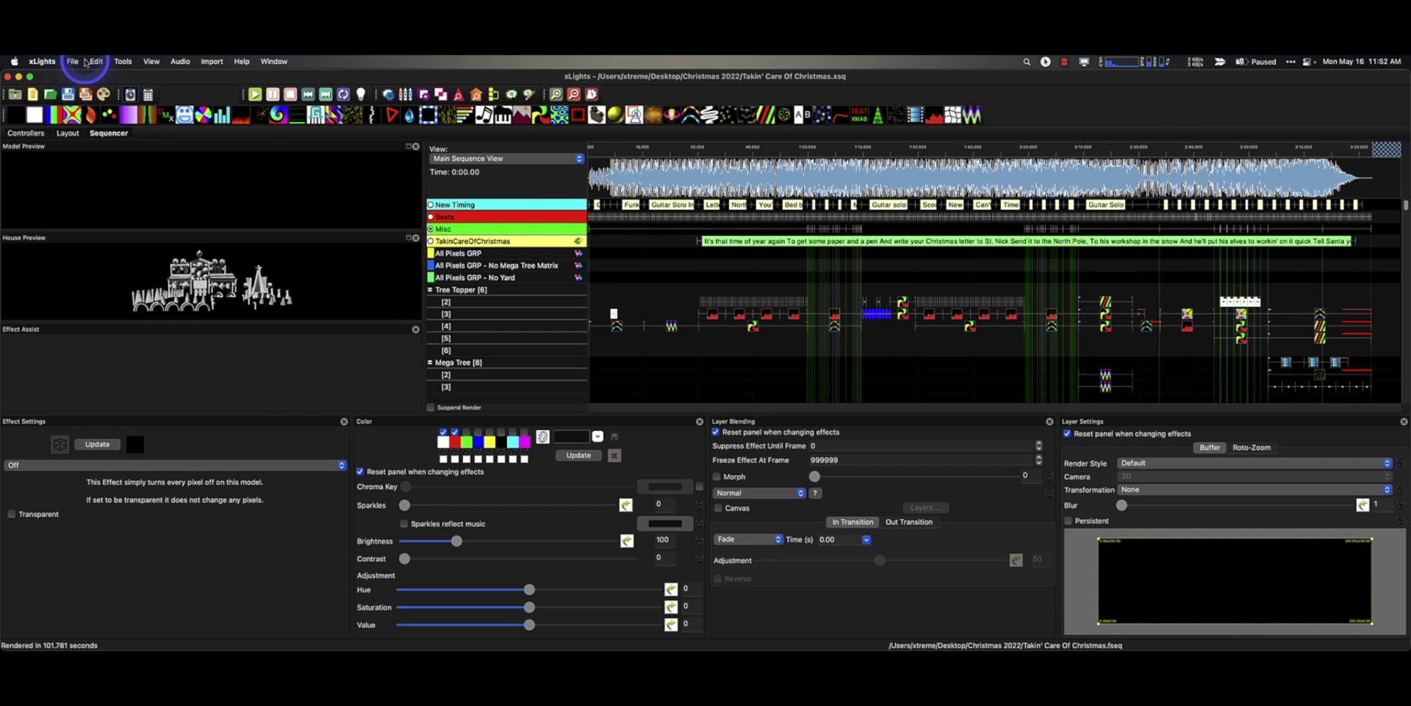
Save the sequence to render it with the new decoding setting, and display an enlarged rendering progress window.
click(68, 96)
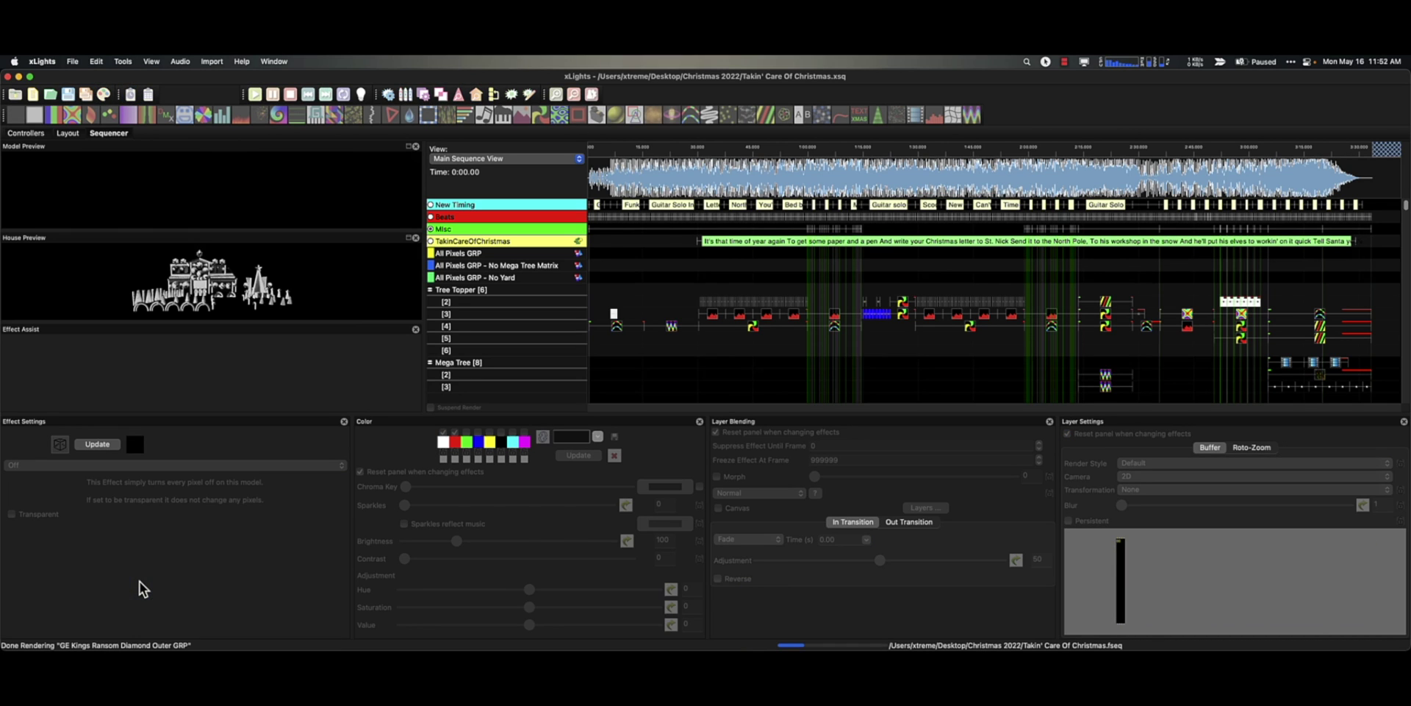
click(835, 643)
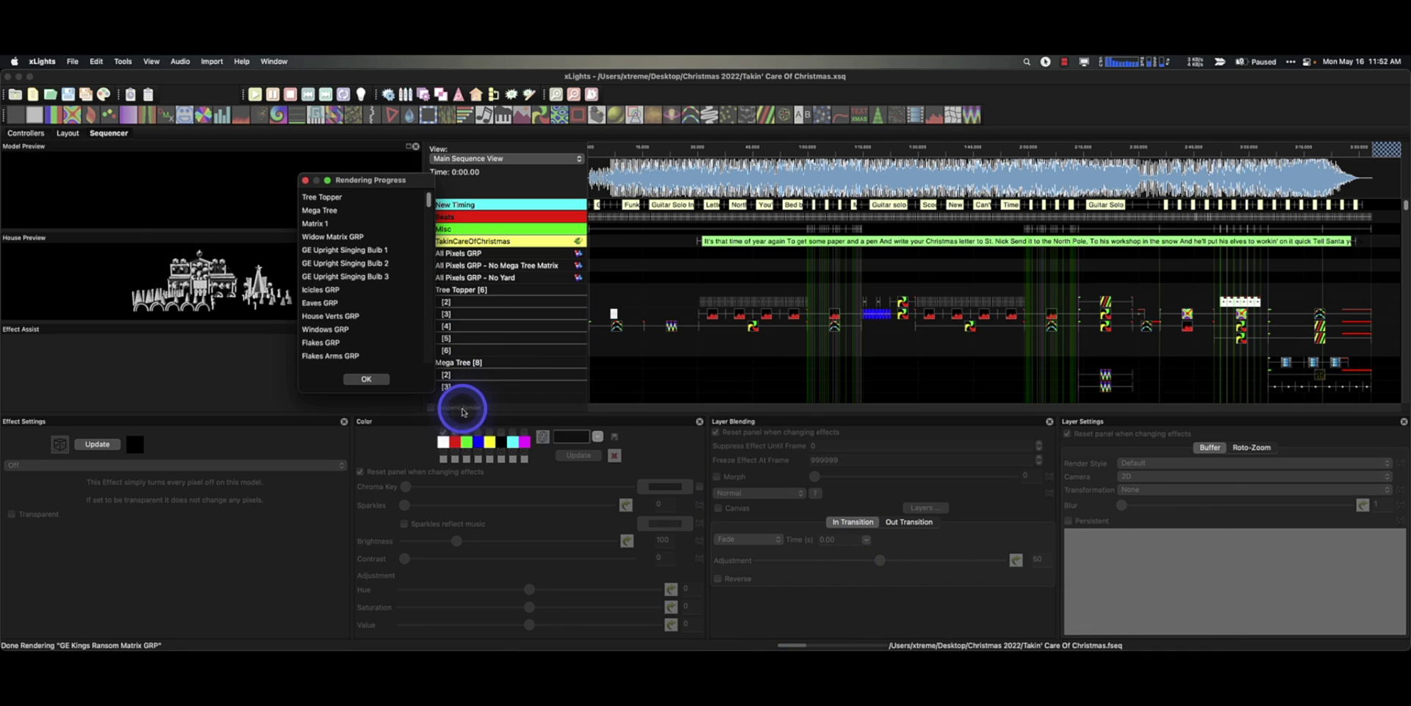
drag(432, 393, 1229, 537)
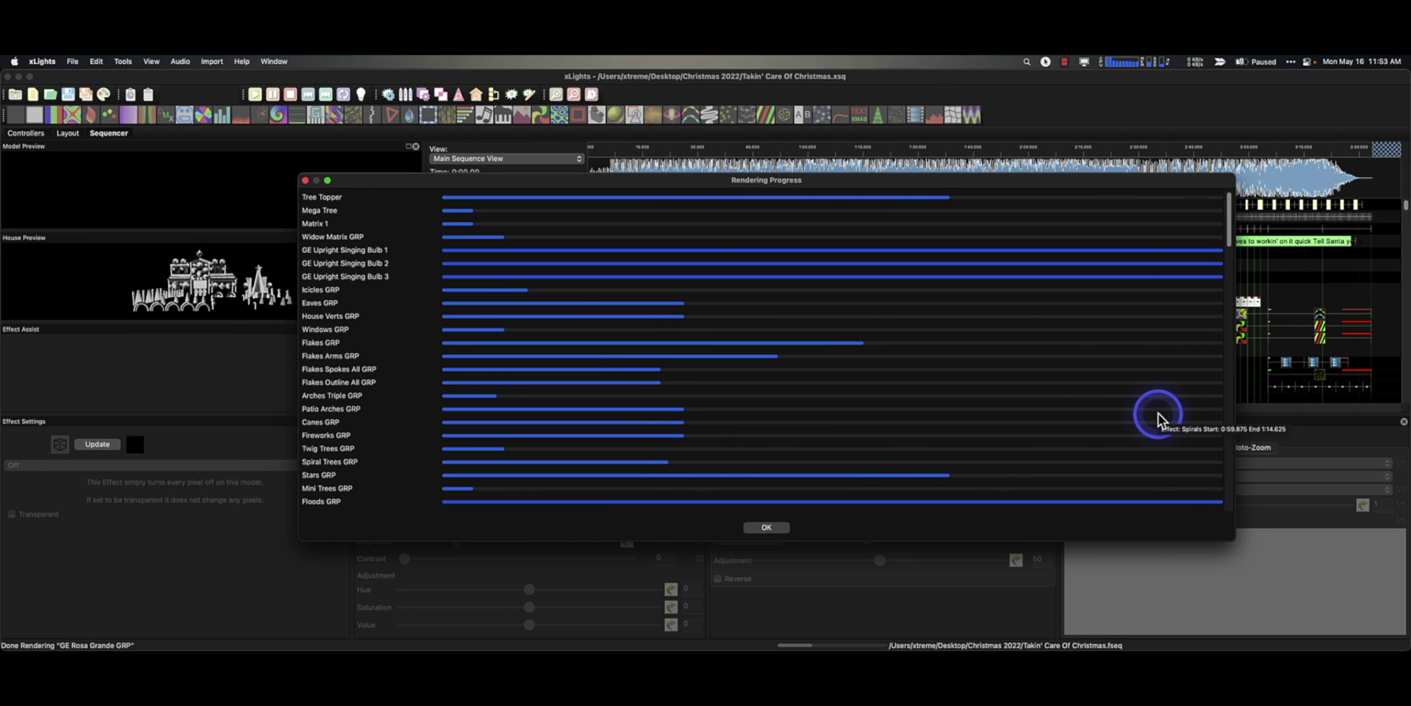
Follow the progress of this render through all model groups and check the total render time.
click(1167, 300)
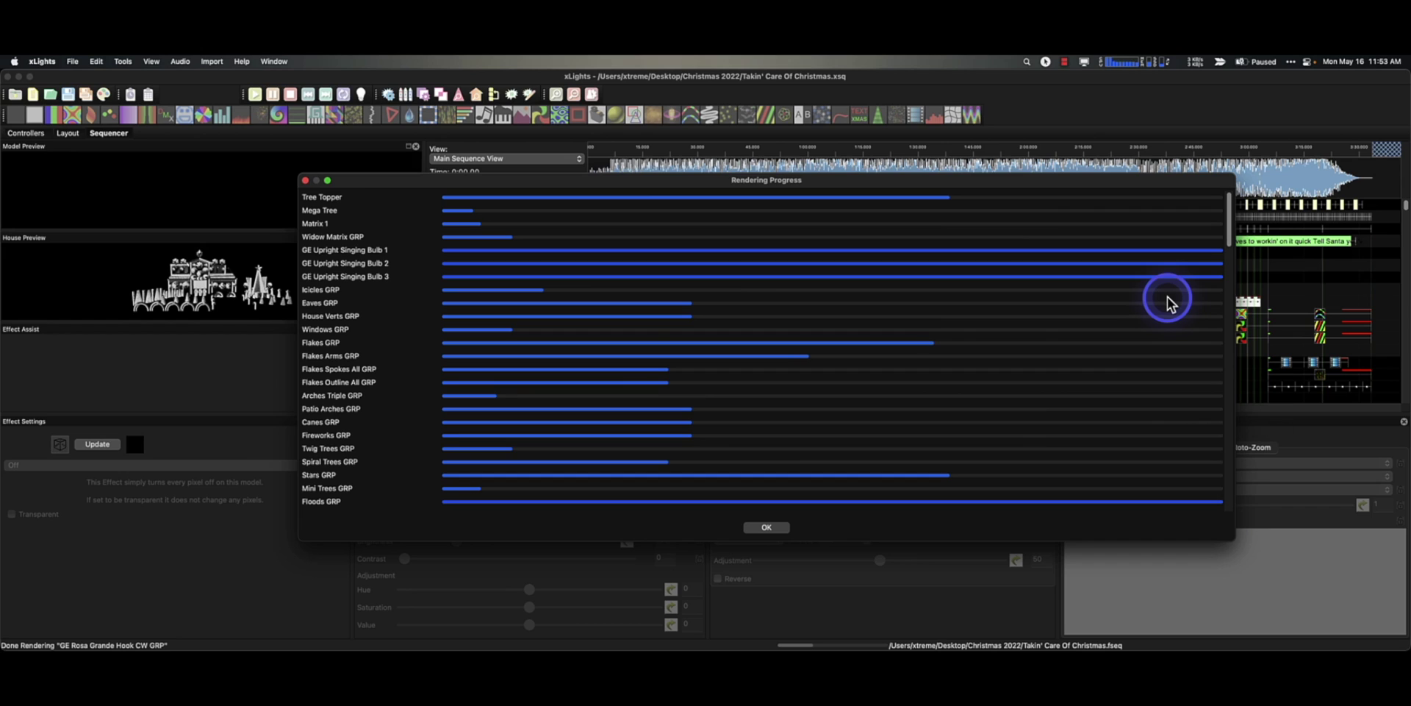
click(1229, 224)
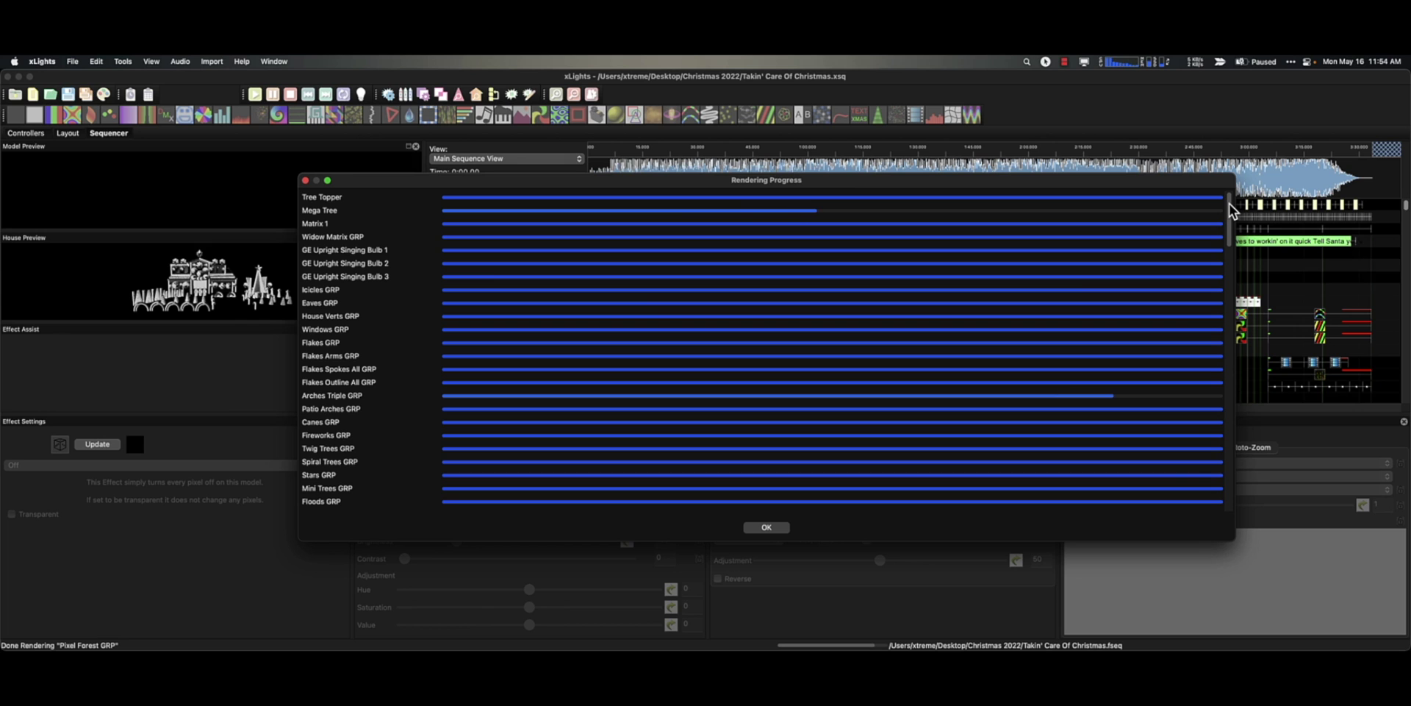
drag(1229, 204, 1231, 278)
scroll(1164, 454, down, 10)
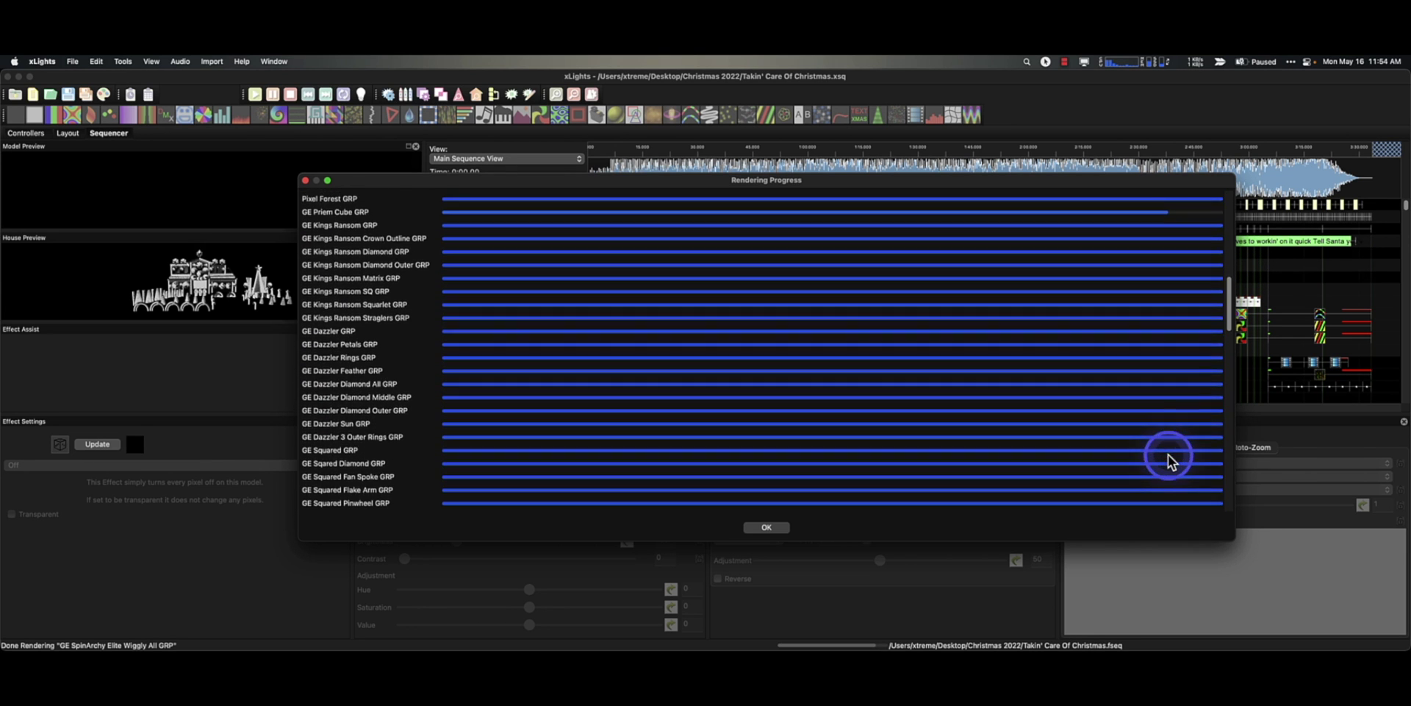
scroll(1167, 455, down, 7)
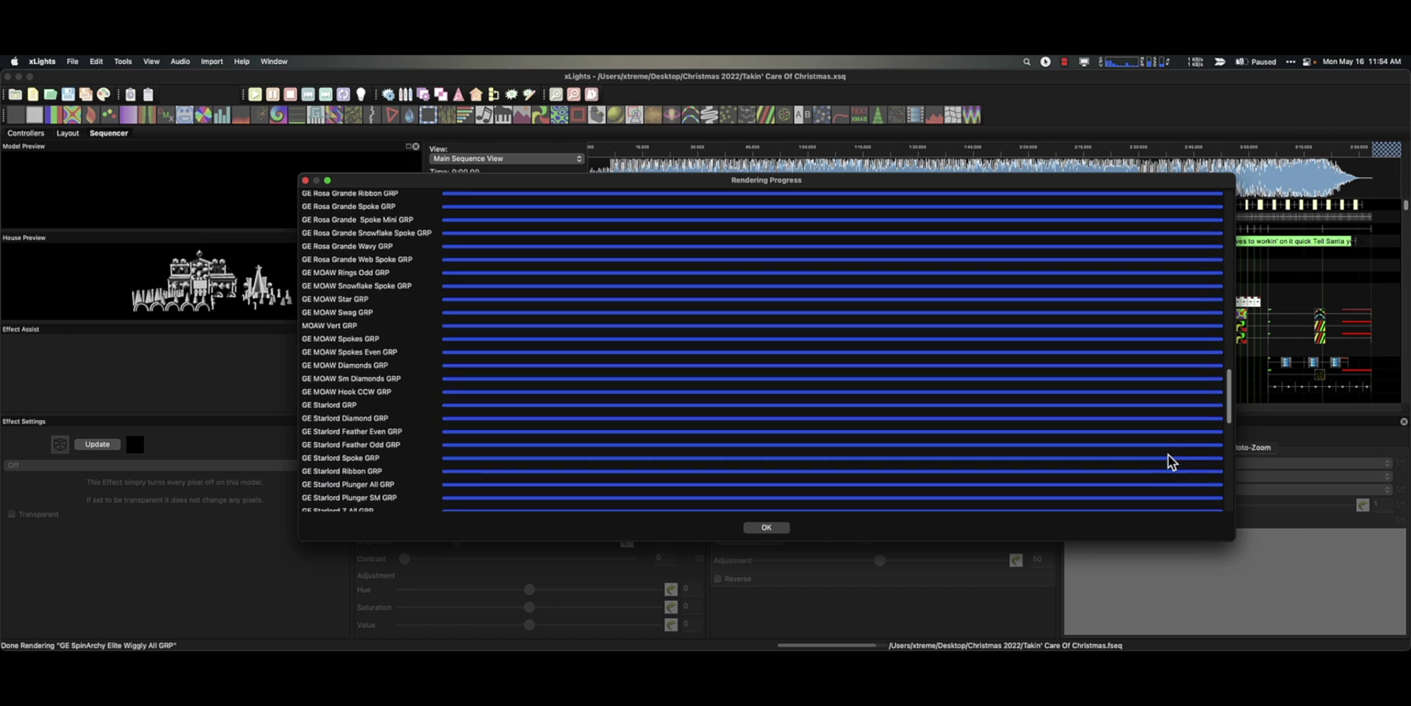
scroll(1172, 457, down, 10)
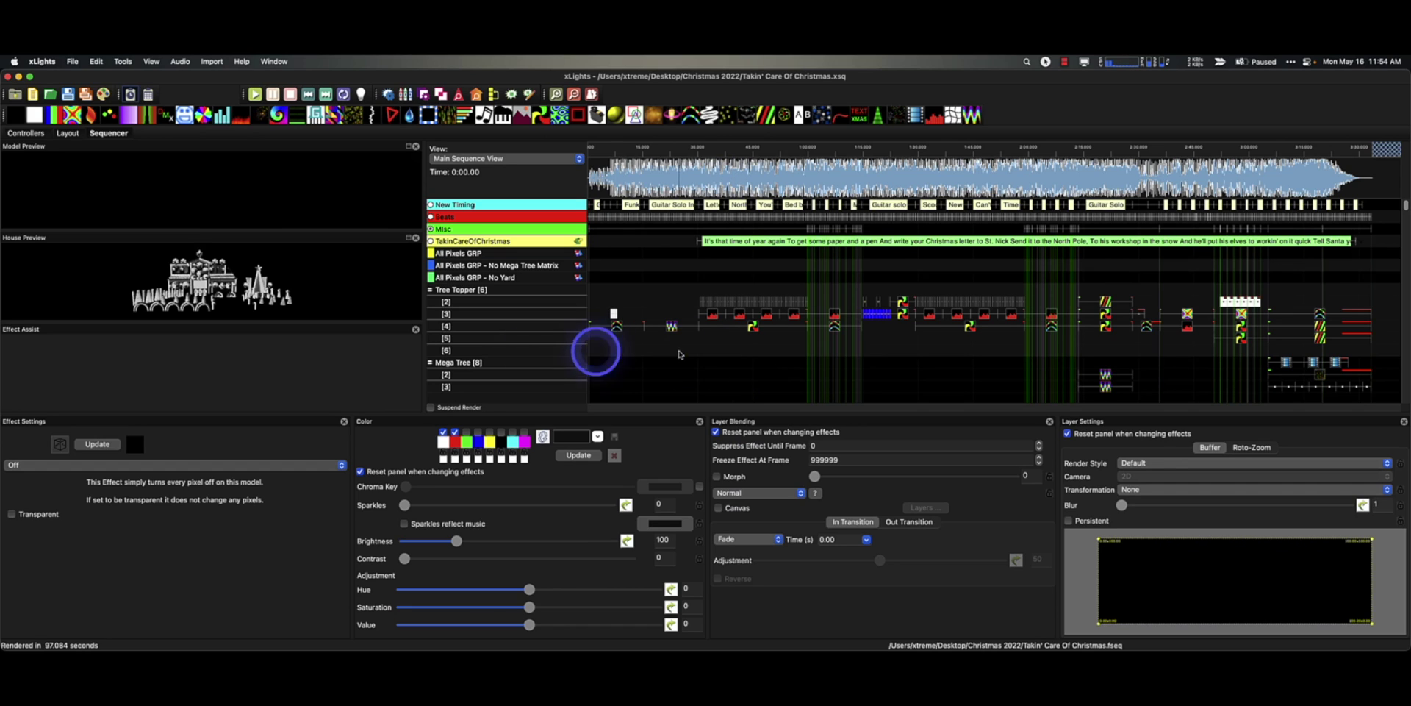
click(785, 366)
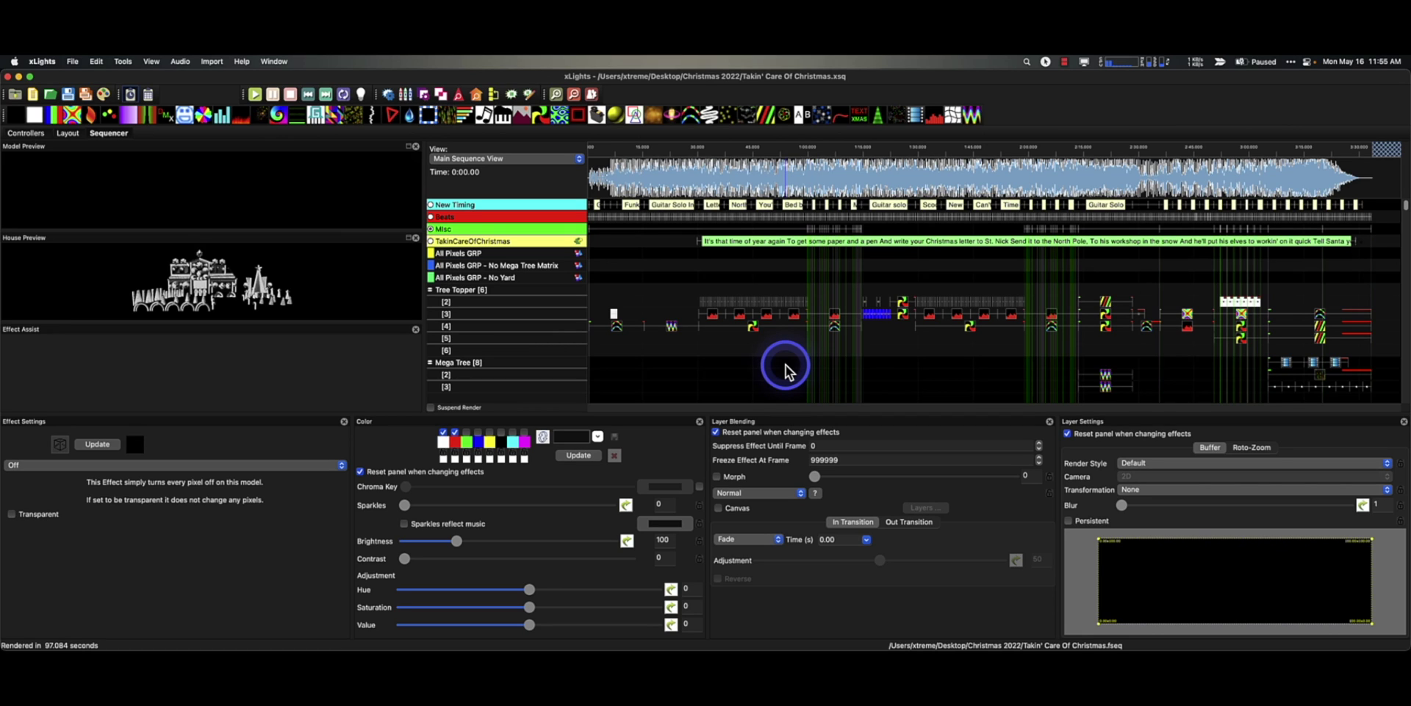